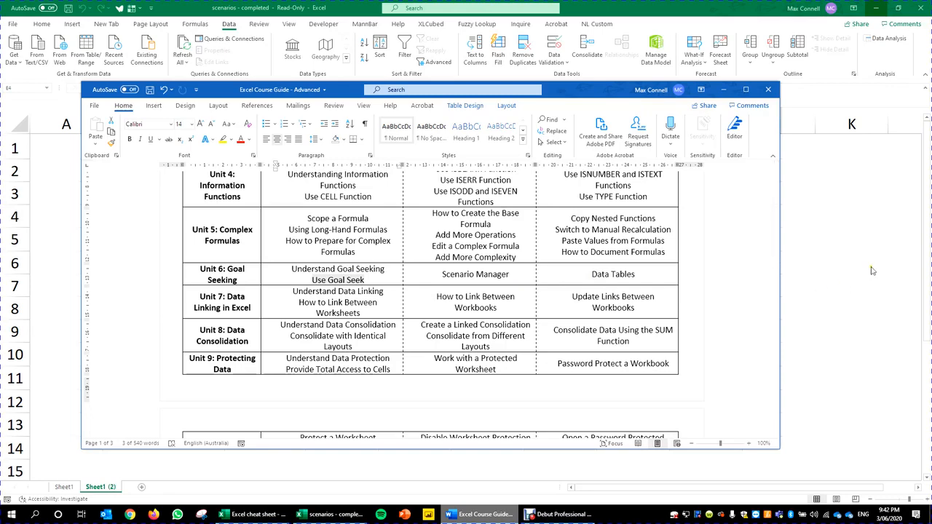
Step: Switch to the scenarios workbook in Excel and look through the What-If Analysis options, including Goal Seek
{"action": "key", "text": "alt+Tab"}
{"action": "left_click", "coordinate": [766, 214]}
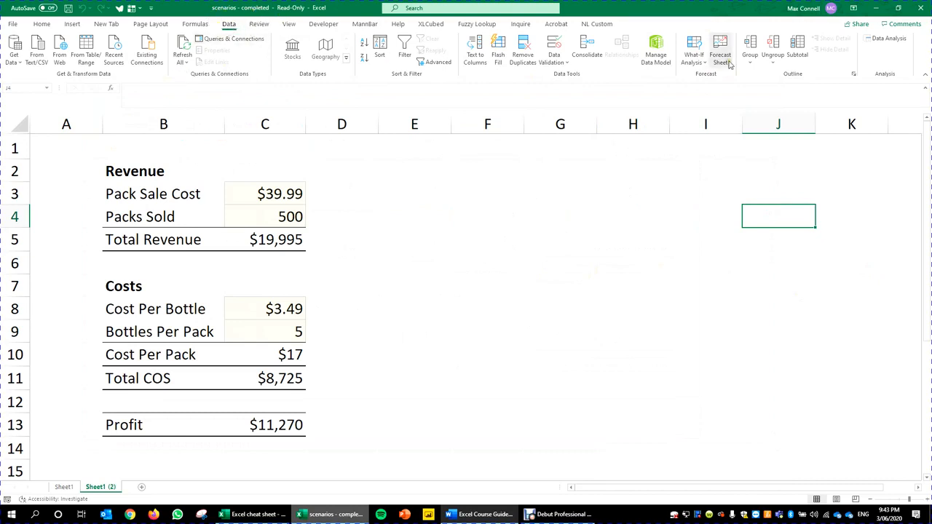
{"action": "left_click", "coordinate": [695, 58]}
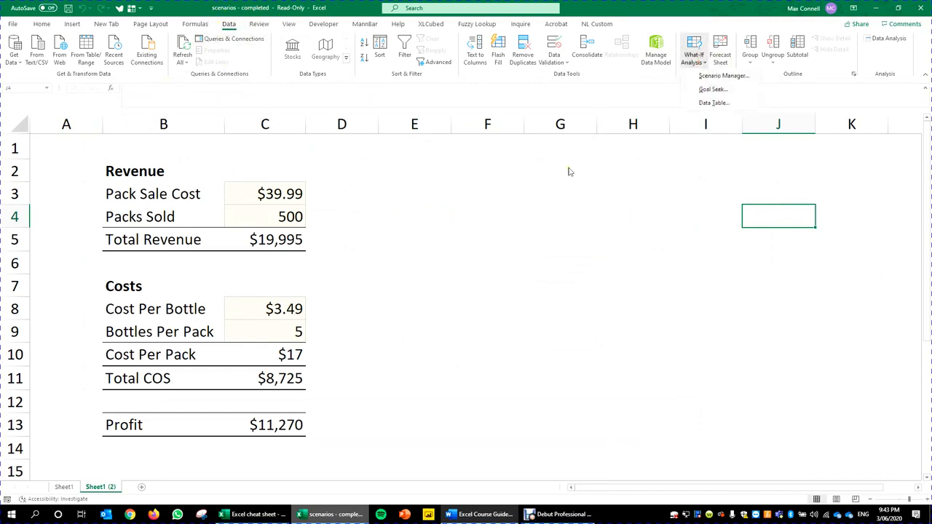
{"action": "left_click", "coordinate": [696, 57]}
{"action": "left_click", "coordinate": [695, 57]}
{"action": "left_click", "coordinate": [672, 127]}
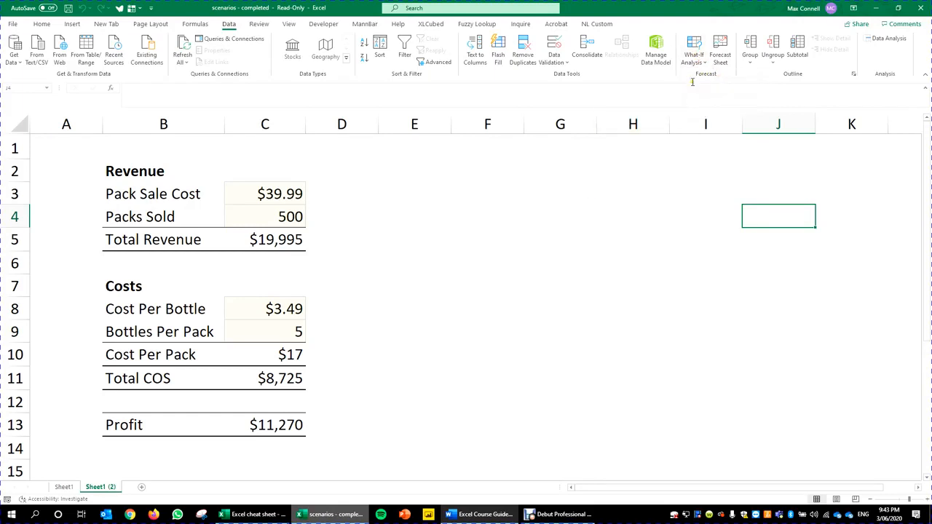
{"action": "left_click", "coordinate": [700, 58]}
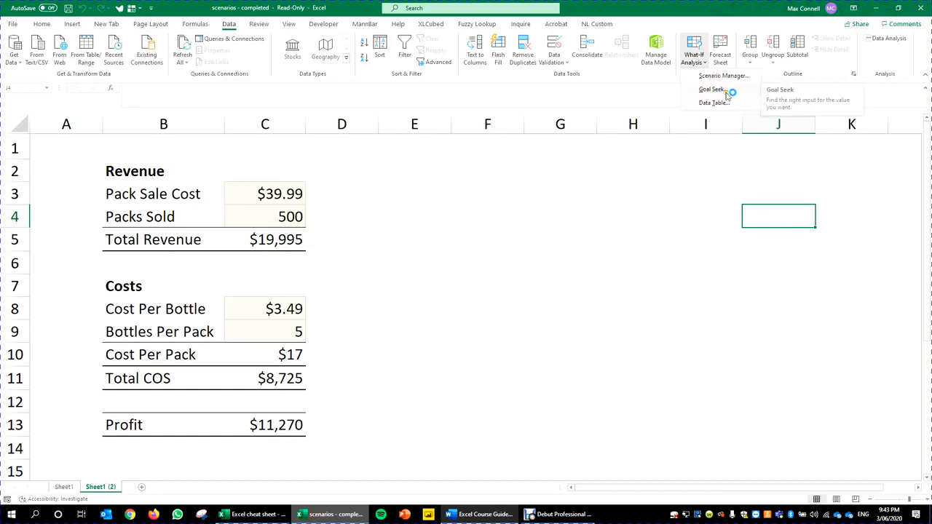
{"action": "left_click", "coordinate": [362, 212]}
{"action": "left_click", "coordinate": [693, 53]}
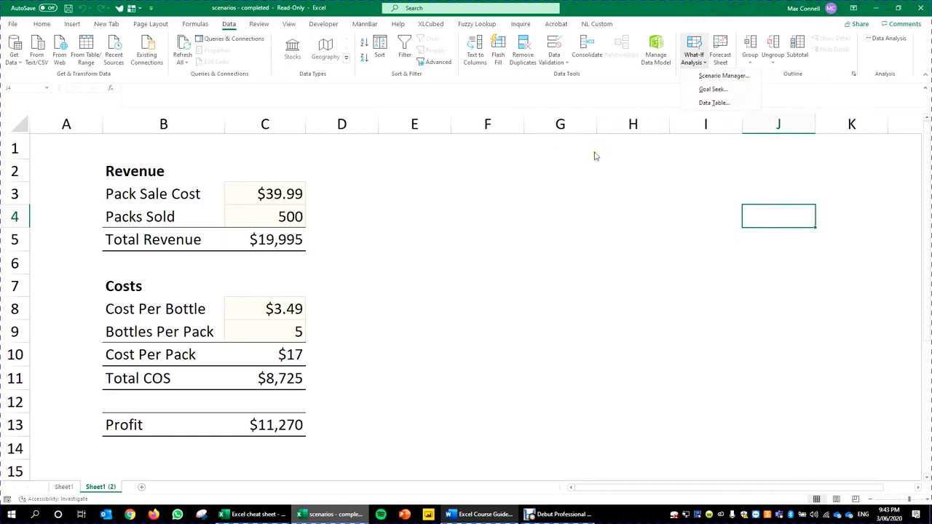
{"action": "left_click", "coordinate": [346, 268]}
{"action": "left_click", "coordinate": [411, 244]}
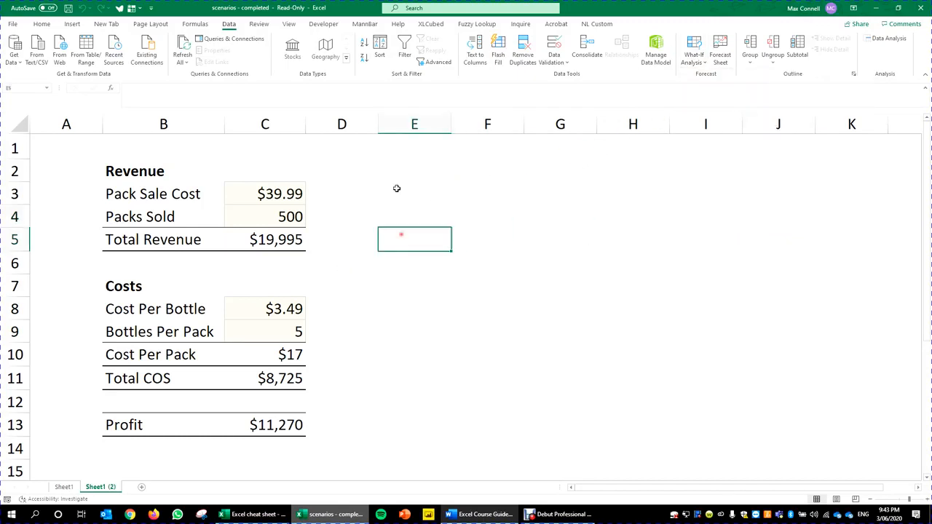
{"action": "left_click", "coordinate": [351, 257]}
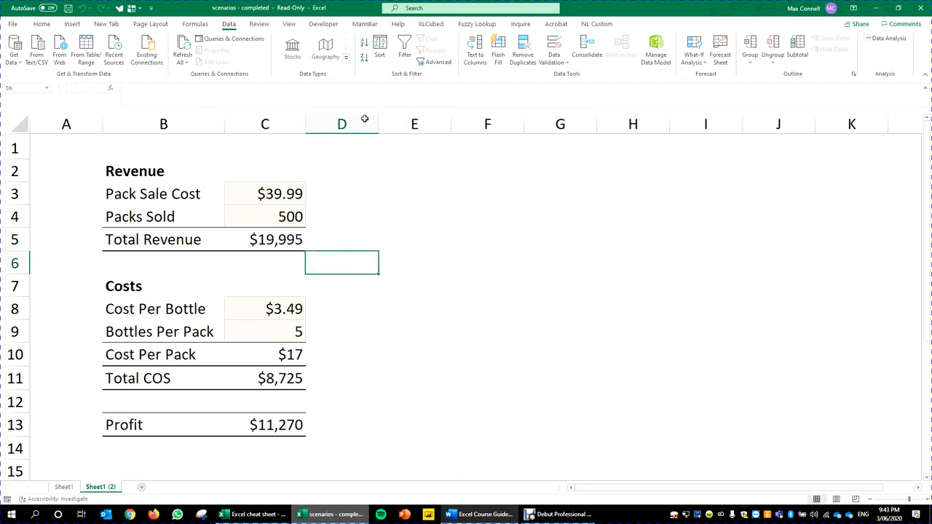
{"action": "left_click", "coordinate": [696, 56]}
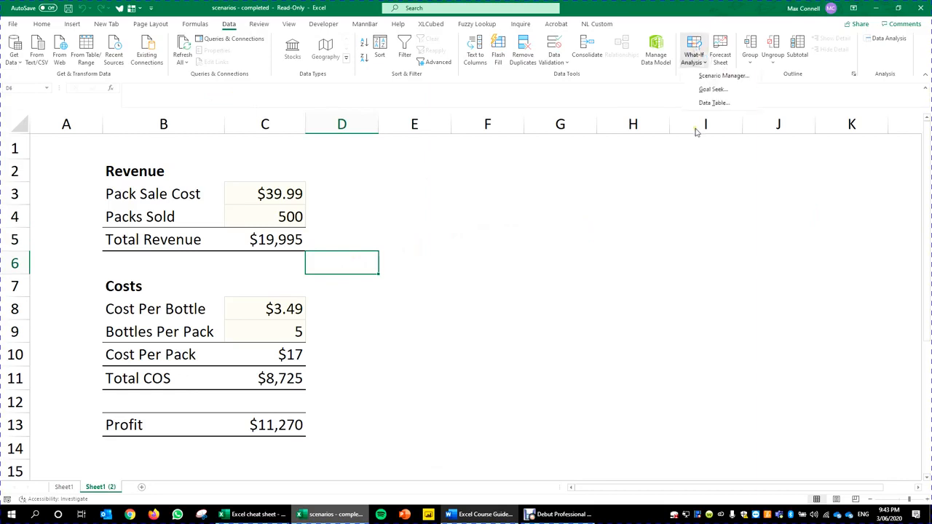
{"action": "left_click", "coordinate": [427, 271]}
{"action": "left_click", "coordinate": [432, 241]}
{"action": "left_click", "coordinate": [695, 56]}
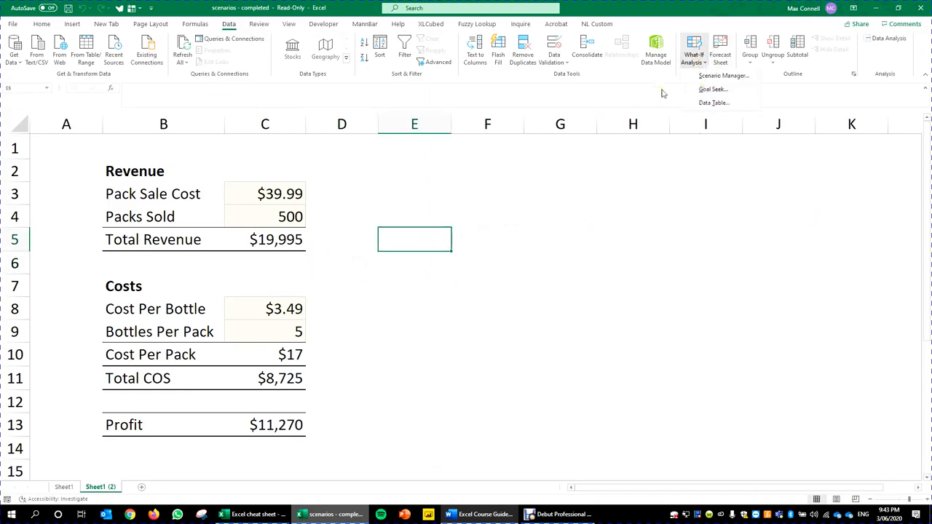
{"action": "left_click", "coordinate": [448, 171]}
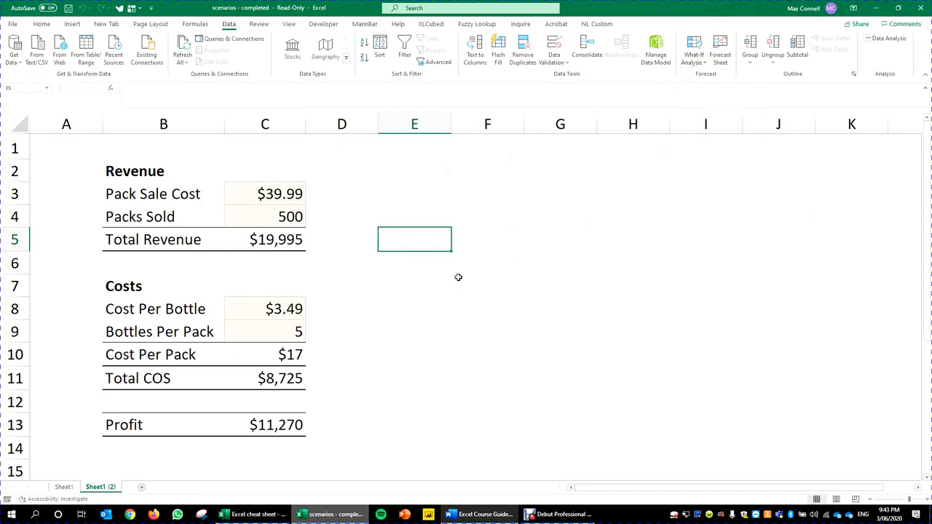
{"action": "left_click", "coordinate": [367, 275]}
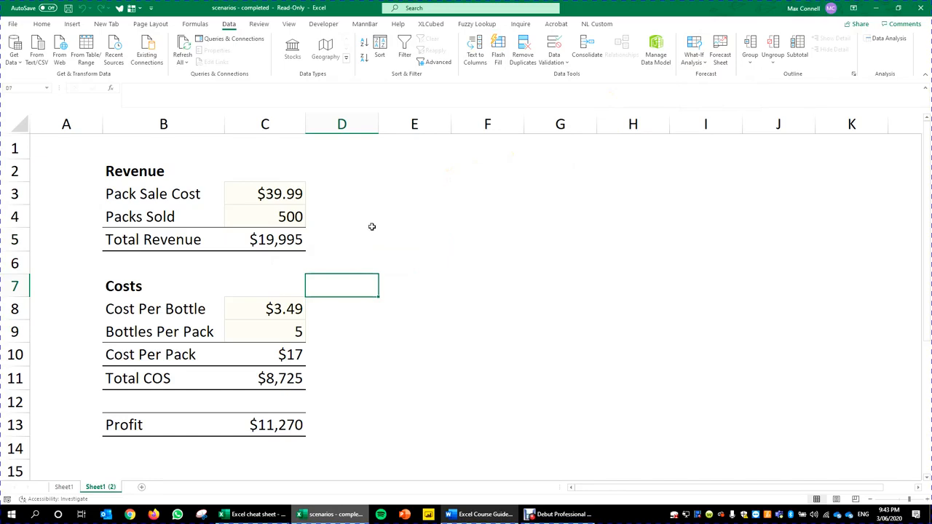
{"action": "left_click", "coordinate": [375, 243]}
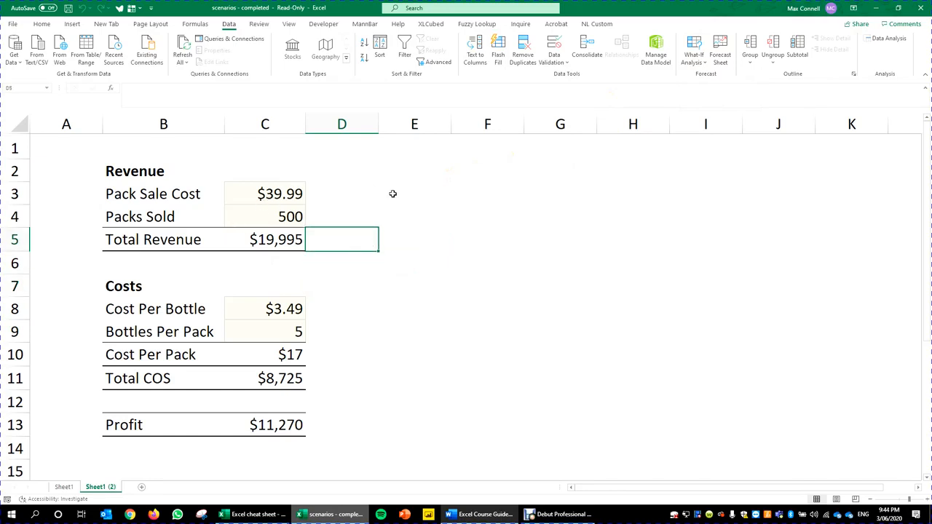
{"action": "left_click_drag", "start_coordinate": [134, 172], "coordinate": [250, 423]}
{"action": "left_click", "coordinate": [401, 381]}
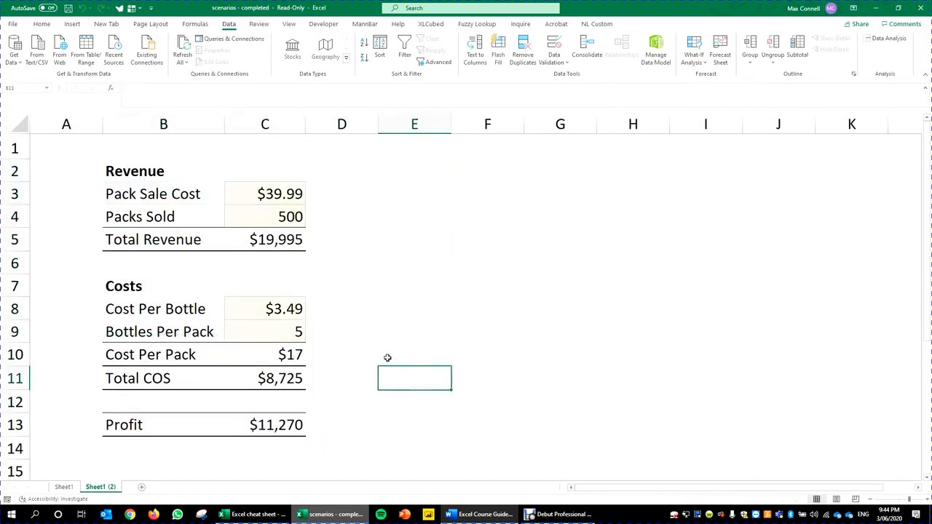
{"action": "left_click_drag", "start_coordinate": [380, 245], "coordinate": [375, 257]}
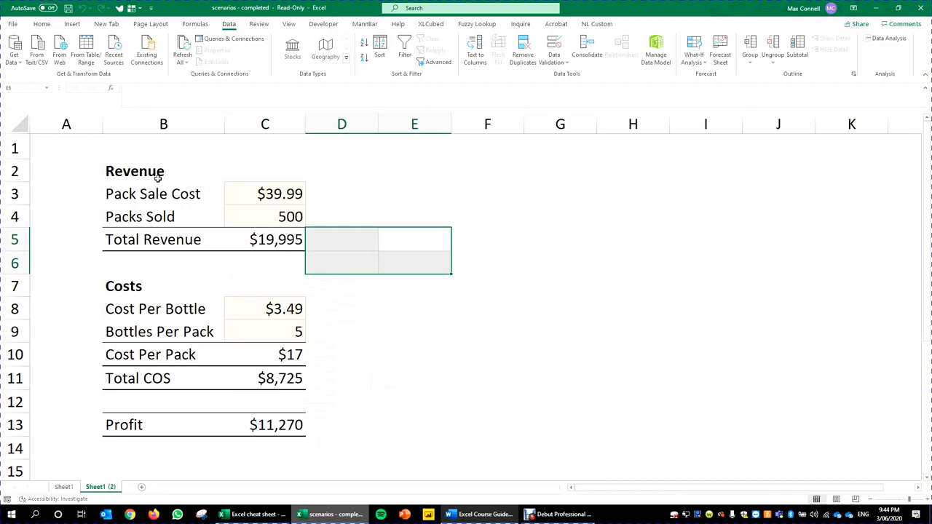
Step: Examine the revenue and cost inputs and the formulas for total revenue, cost per pack, total COS and profit
{"action": "left_click_drag", "start_coordinate": [157, 177], "coordinate": [289, 241]}
{"action": "left_click", "coordinate": [283, 191]}
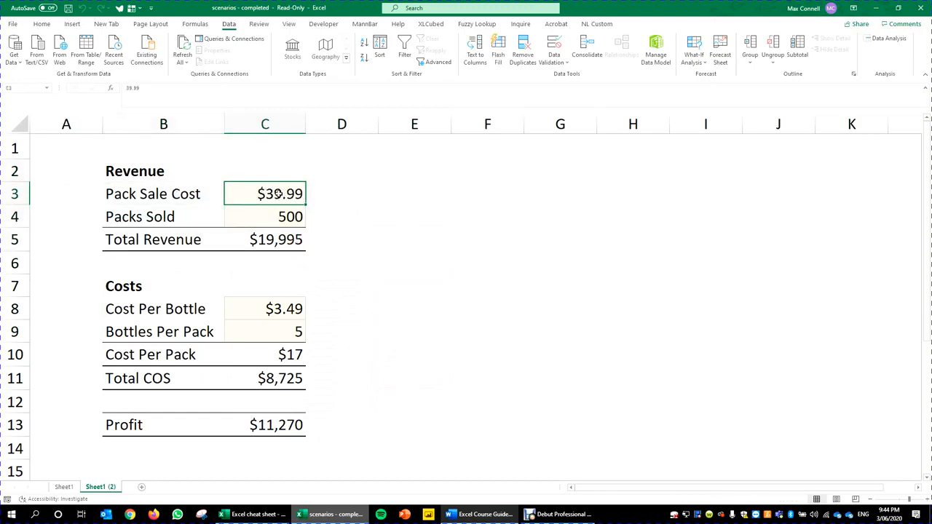
{"action": "left_click", "coordinate": [262, 220]}
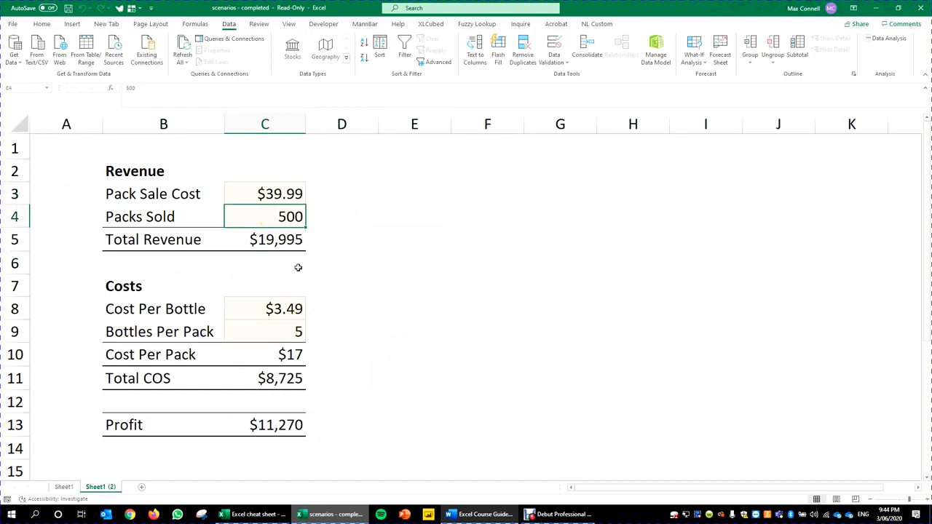
{"action": "left_click", "coordinate": [279, 241]}
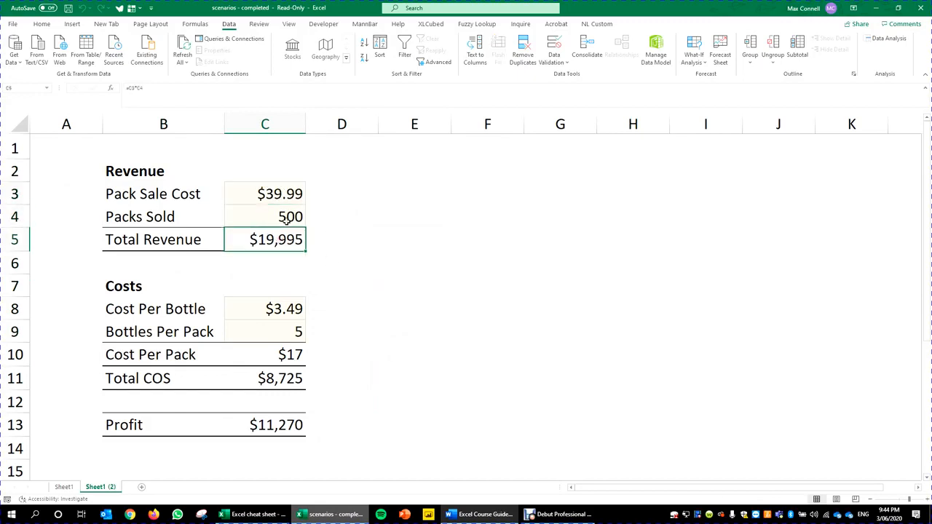
{"action": "left_click", "coordinate": [247, 322]}
{"action": "left_click", "coordinate": [192, 309]}
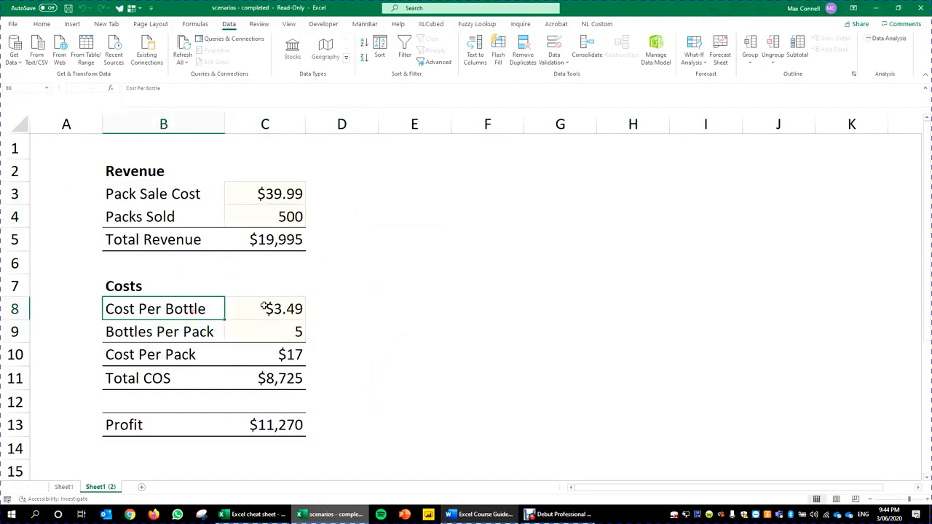
{"action": "left_click", "coordinate": [263, 307]}
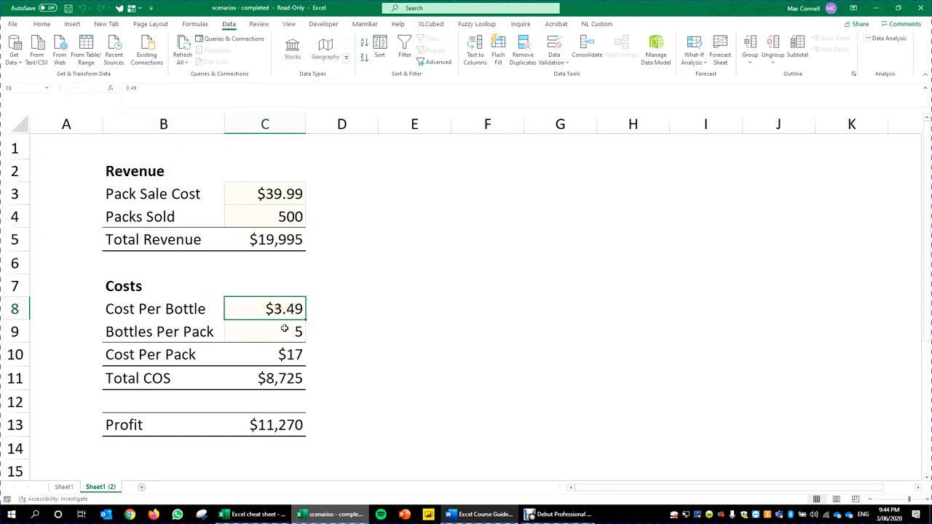
{"action": "left_click", "coordinate": [278, 332]}
{"action": "left_click", "coordinate": [283, 356]}
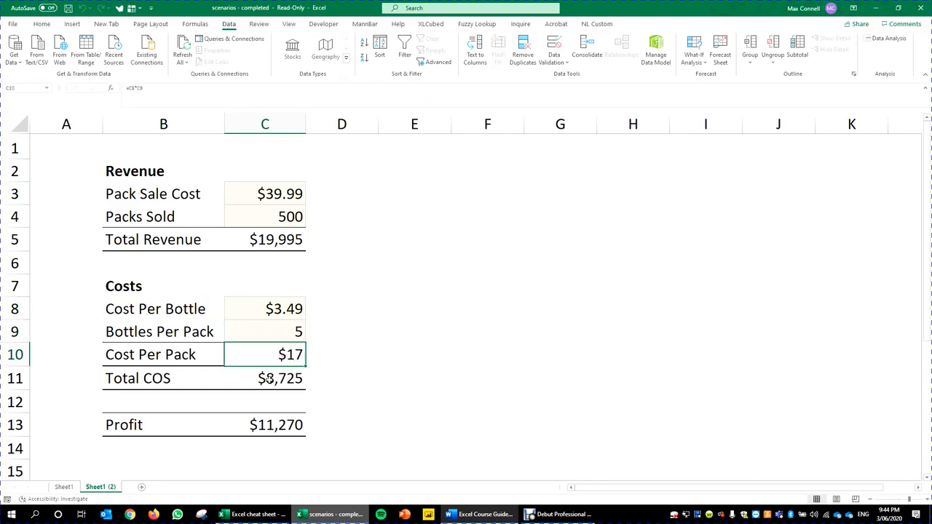
{"action": "left_click", "coordinate": [283, 373]}
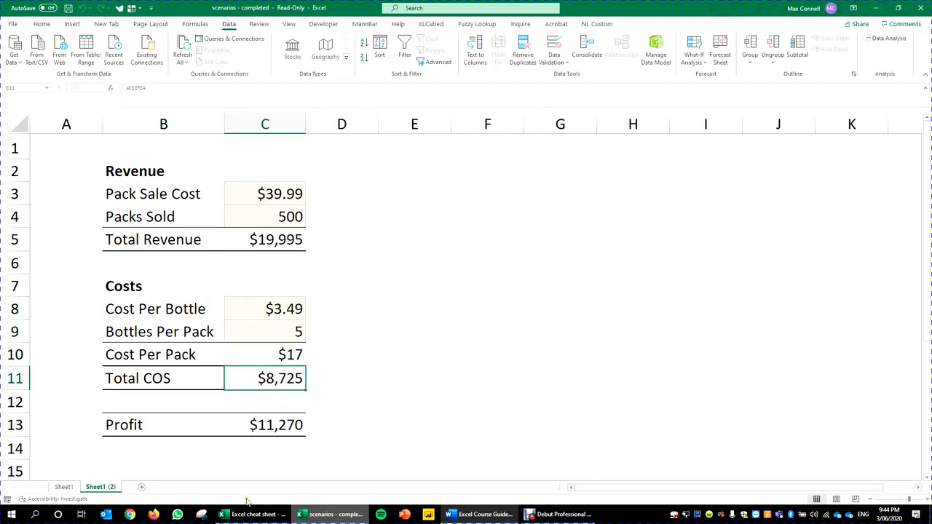
{"action": "left_click", "coordinate": [267, 429]}
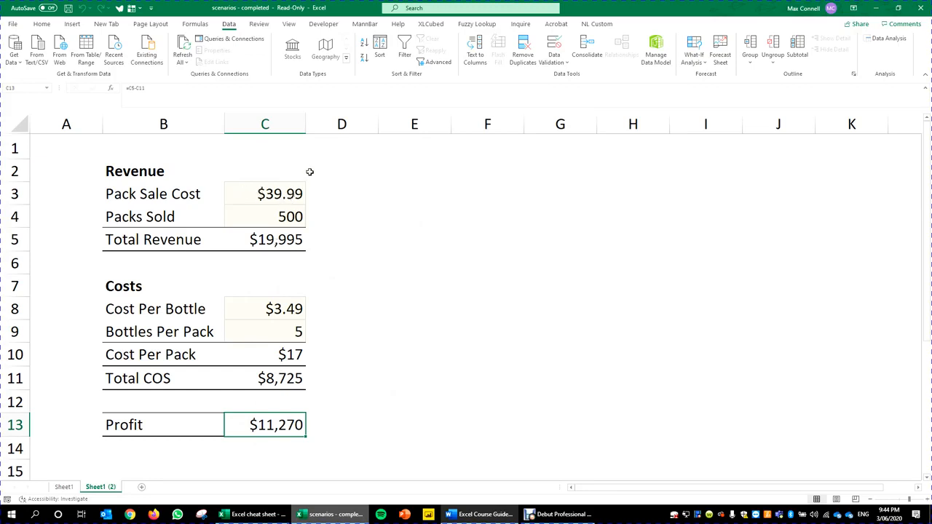
Step: Review how the profit formula relates to the pack sale cost, packs sold and cost per bottle inputs
{"action": "left_click", "coordinate": [261, 199]}
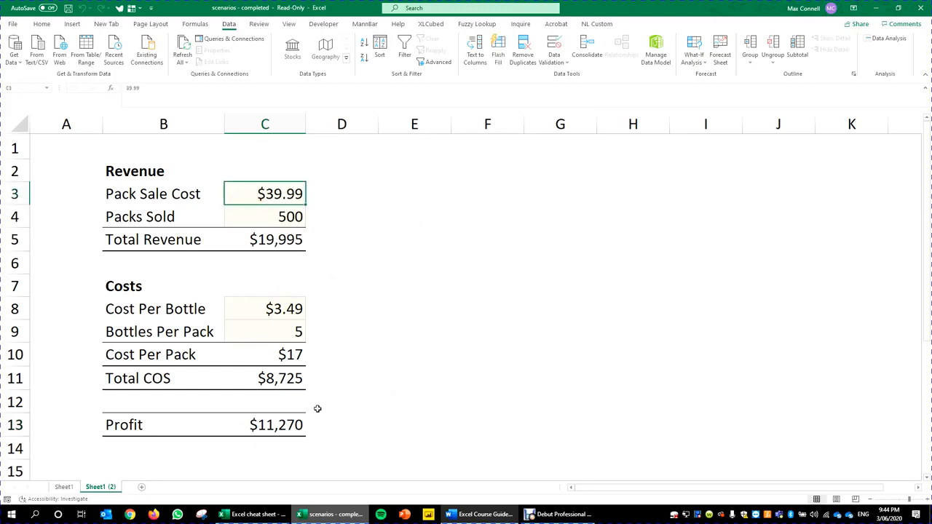
{"action": "left_click", "coordinate": [277, 357]}
{"action": "left_click", "coordinate": [287, 430]}
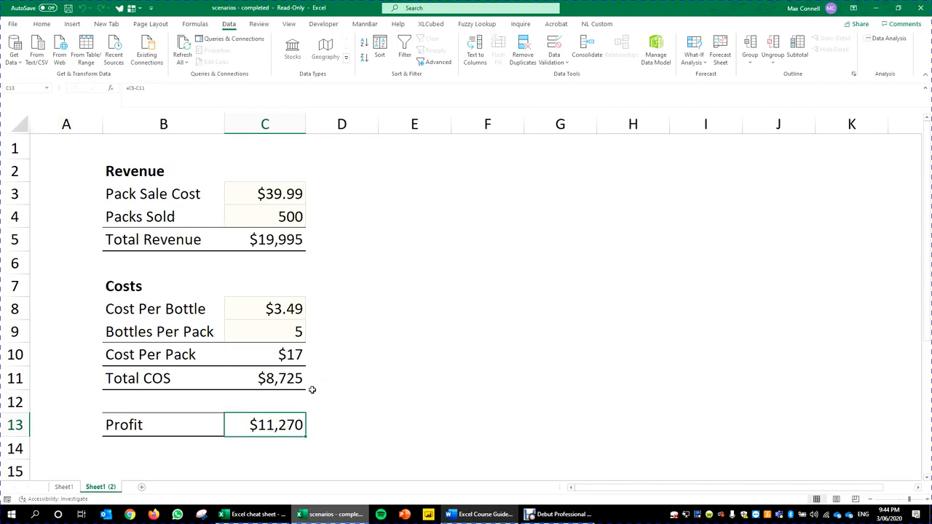
{"action": "left_click", "coordinate": [694, 52]}
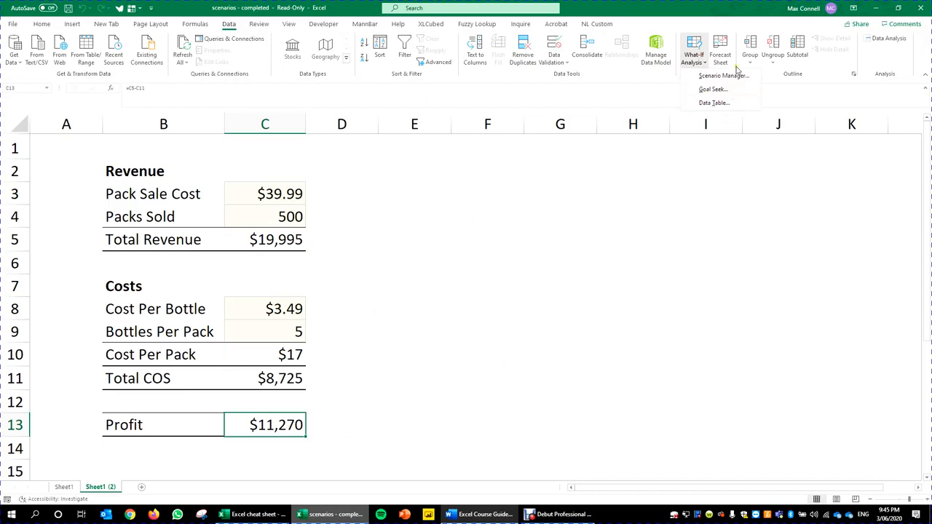
{"action": "left_click", "coordinate": [335, 308]}
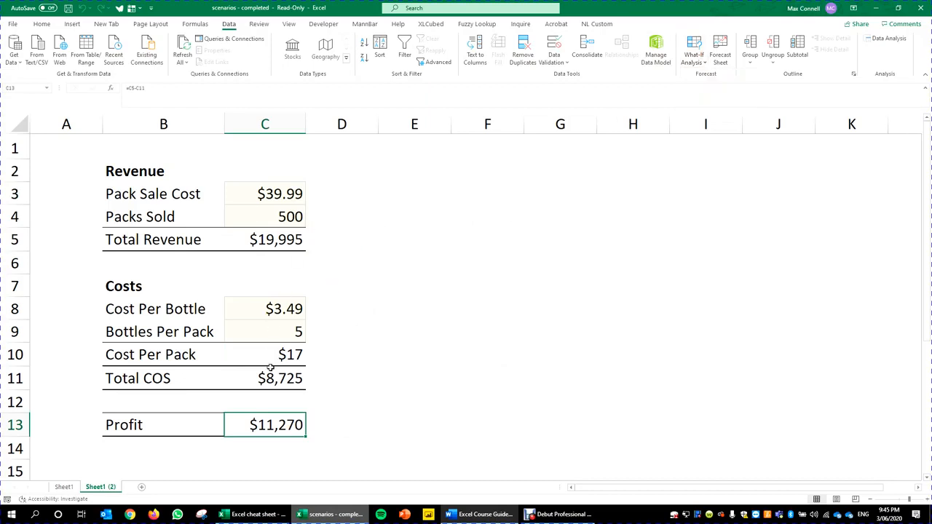
{"action": "left_click", "coordinate": [289, 217]}
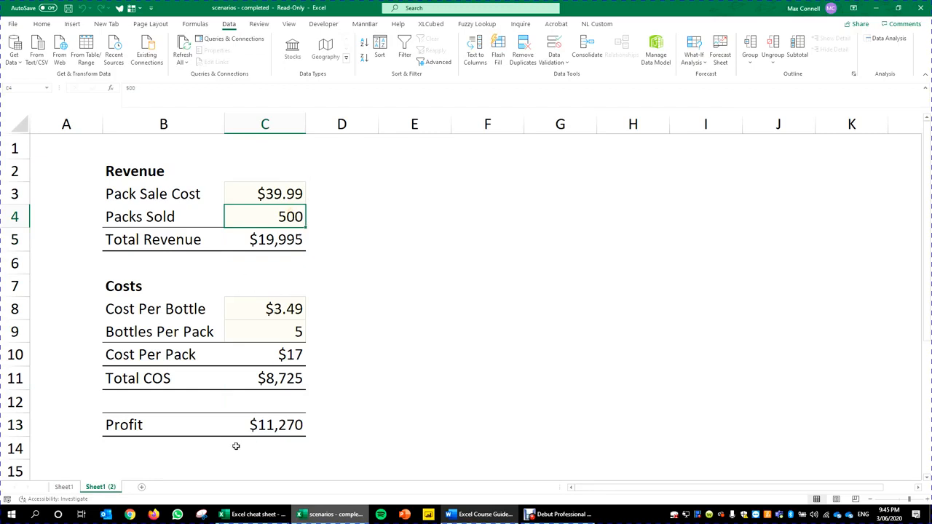
{"action": "left_click", "coordinate": [270, 433]}
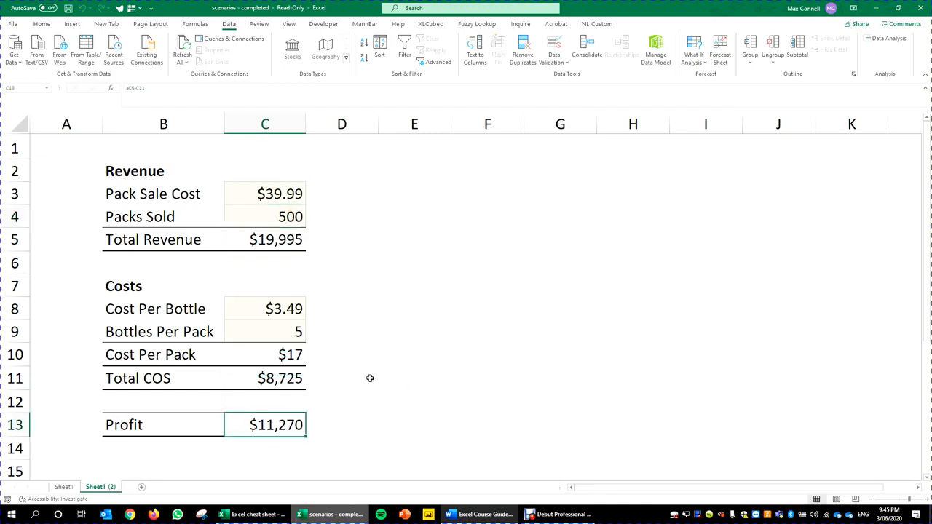
{"action": "left_click", "coordinate": [284, 203]}
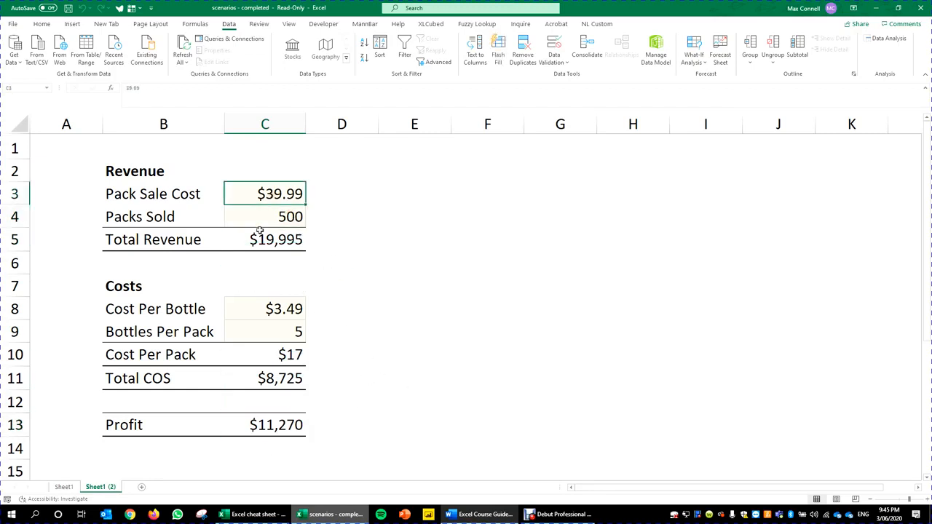
{"action": "left_click", "coordinate": [259, 226]}
{"action": "left_click", "coordinate": [271, 196]}
{"action": "left_click", "coordinate": [252, 214]}
{"action": "left_click", "coordinate": [271, 311]}
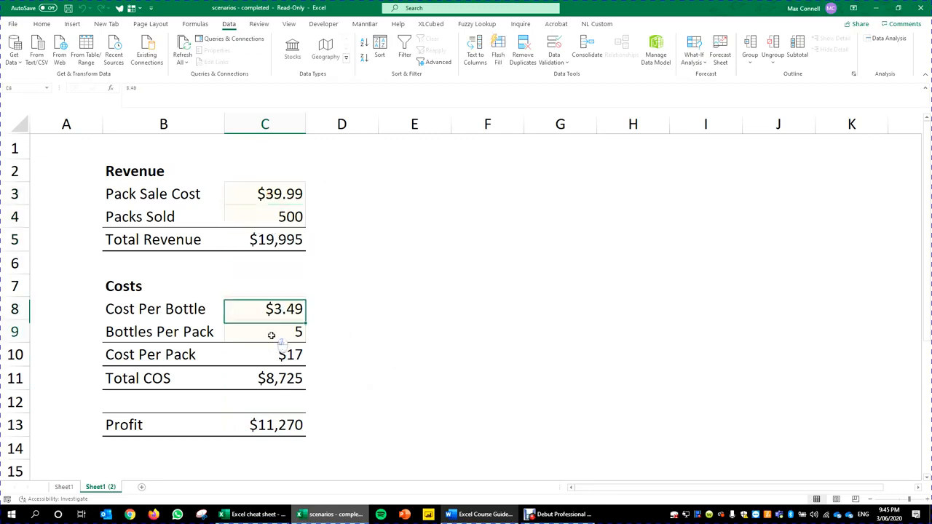
{"action": "left_click", "coordinate": [291, 288]}
{"action": "left_click", "coordinate": [294, 192]}
Step: Try packs sold values of 600, 900, 870 and 880 in turn in cell C4
{"action": "left_click", "coordinate": [287, 216]}
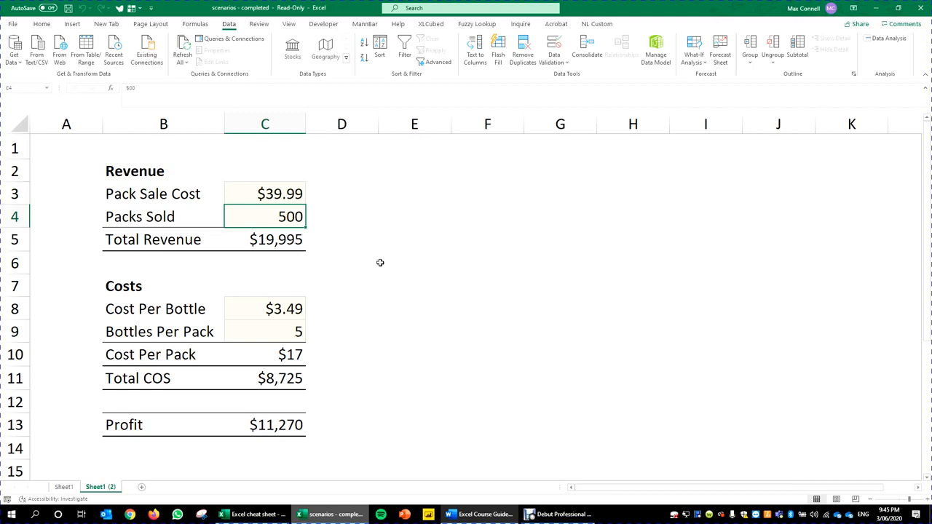
{"action": "type", "text": "600"}
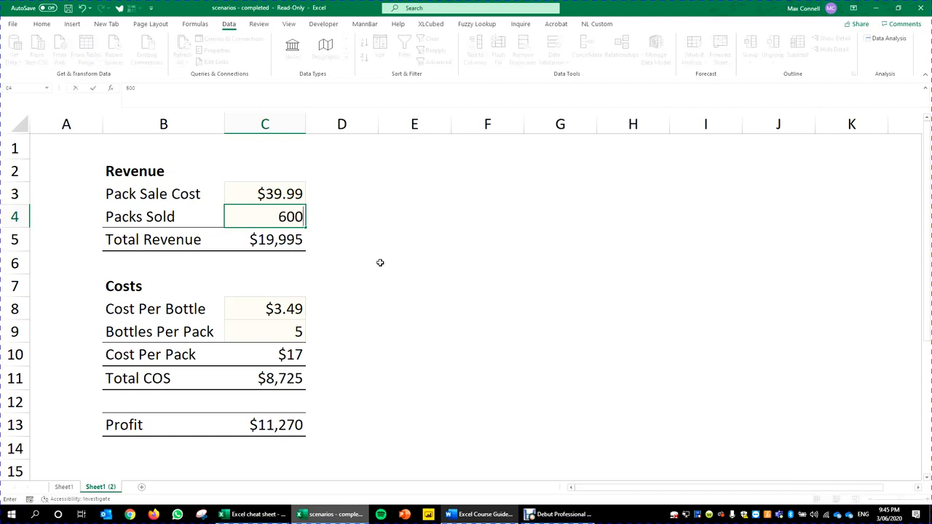
{"action": "key", "text": "ctrl+Return"}
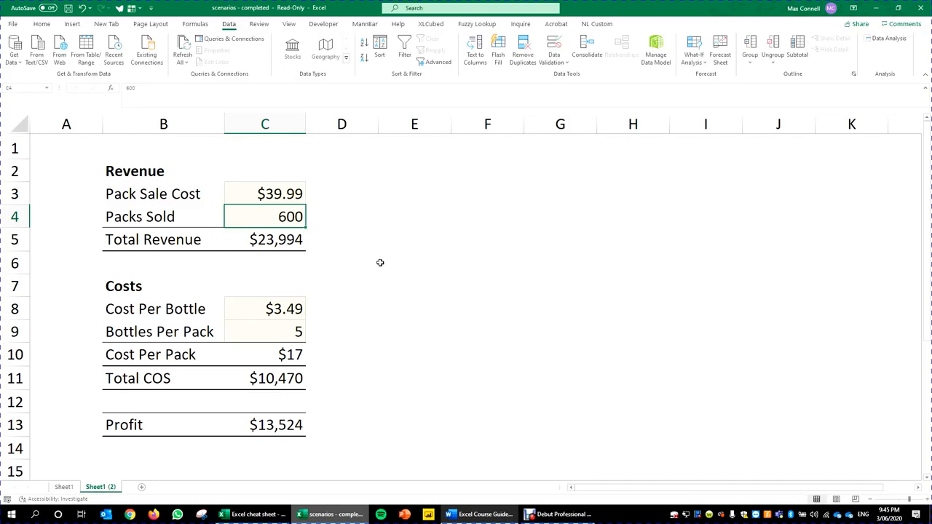
{"action": "type", "text": "900"}
{"action": "key", "text": "ctrl+Return"}
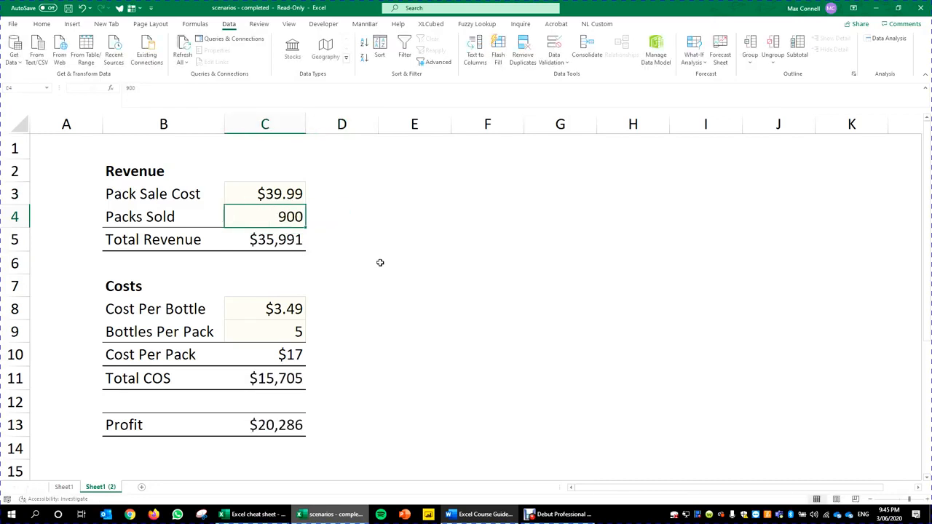
{"action": "type", "text": "870"}
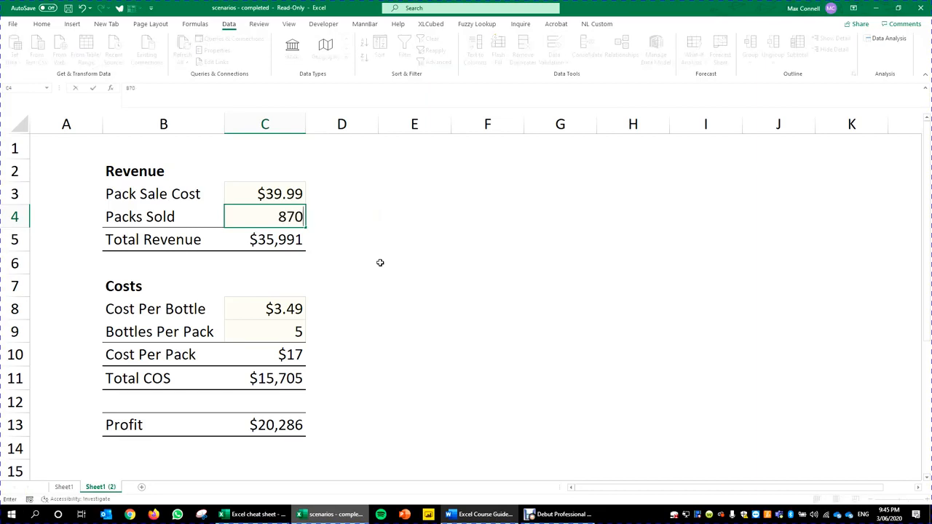
{"action": "key", "text": "ctrl+Return"}
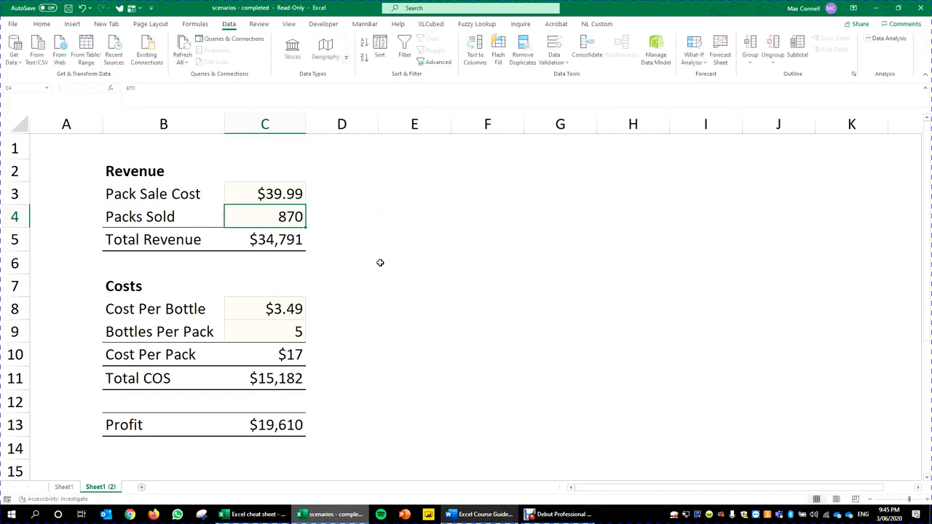
{"action": "type", "text": "880"}
{"action": "key", "text": "ctrl+Return"}
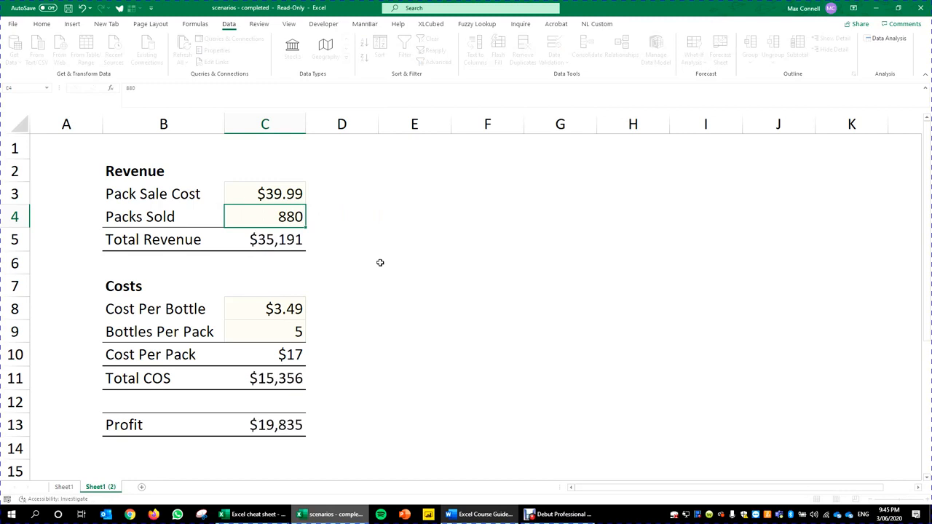
Step: Clear the packs sold value in C4 and set it to 100
{"action": "key", "text": "Delete"}
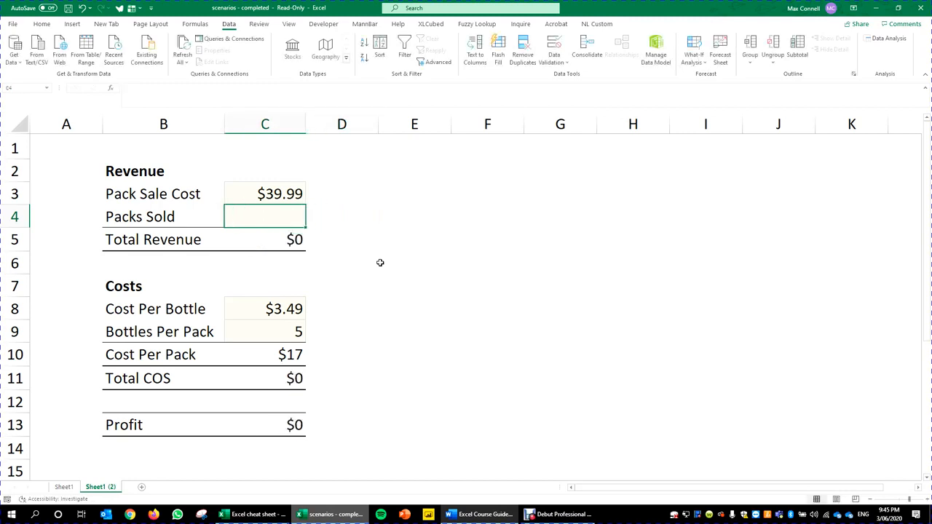
{"action": "type", "text": "100"}
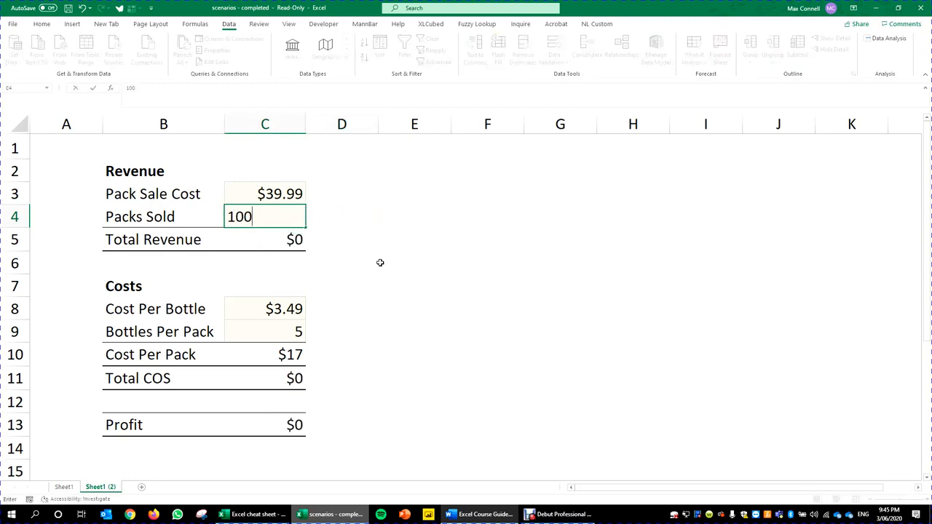
{"action": "left_click", "coordinate": [437, 238]}
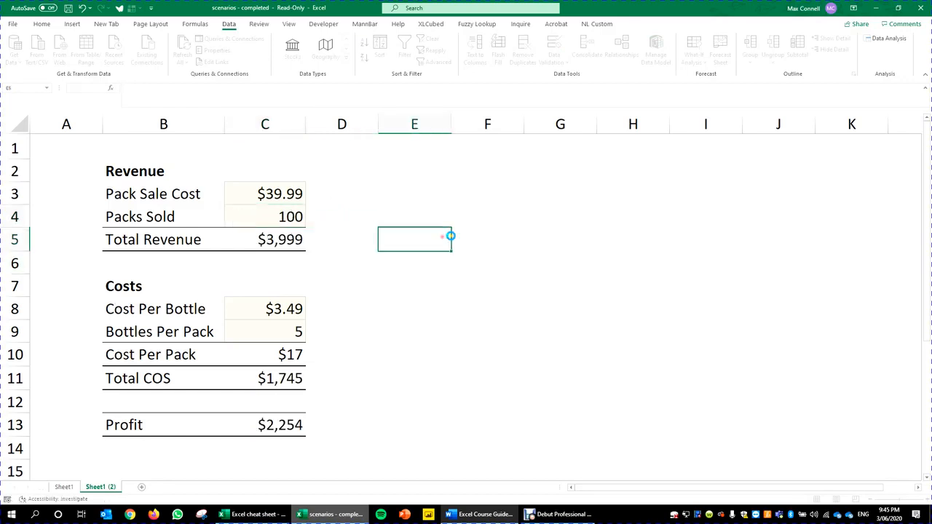
{"action": "left_click", "coordinate": [276, 211]}
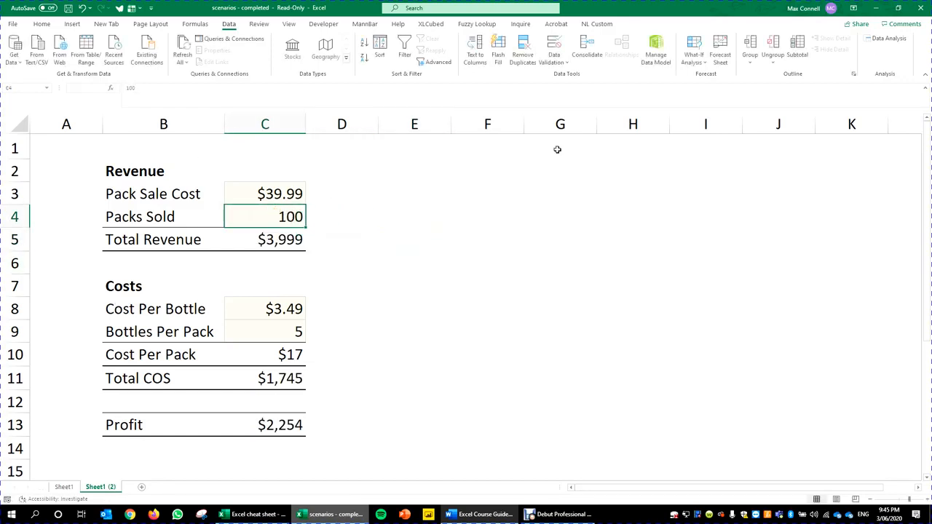
Step: Start Goal Seek, move its dialog beside the table and use the profit cell C13 as the set cell
{"action": "left_click", "coordinate": [691, 58]}
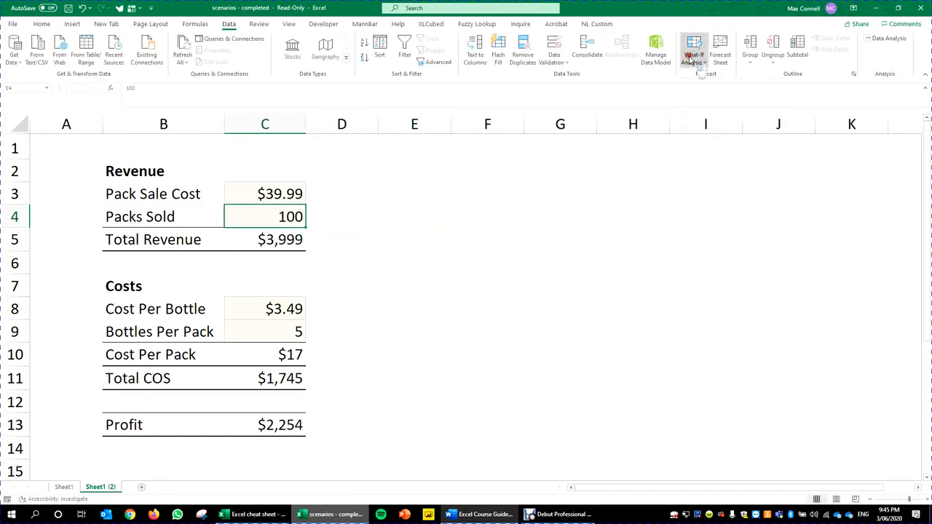
{"action": "left_click", "coordinate": [728, 92]}
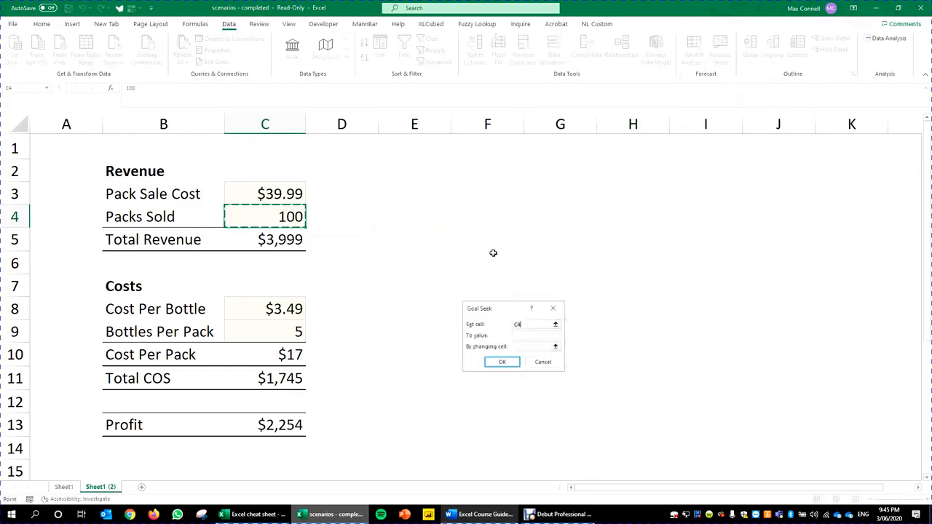
{"action": "left_click_drag", "start_coordinate": [490, 312], "coordinate": [431, 201]}
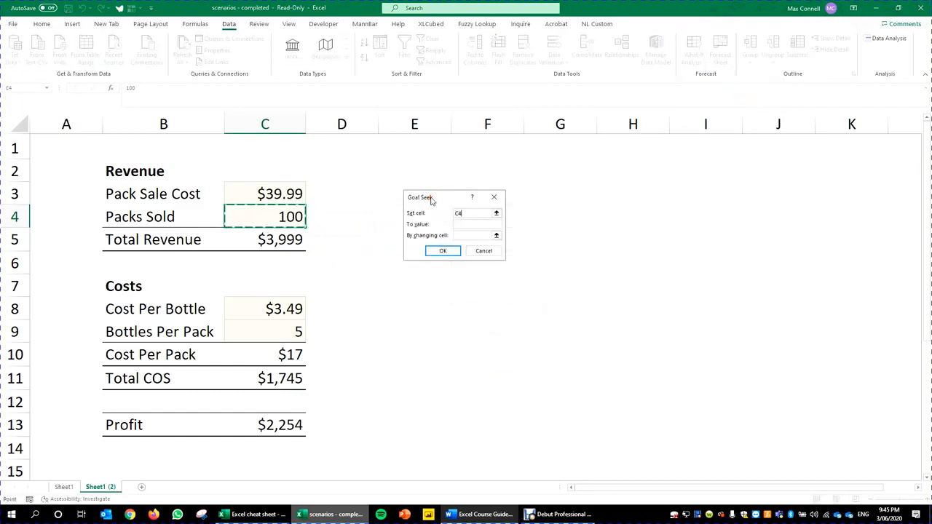
{"action": "left_click", "coordinate": [489, 225]}
{"action": "left_click", "coordinate": [484, 214]}
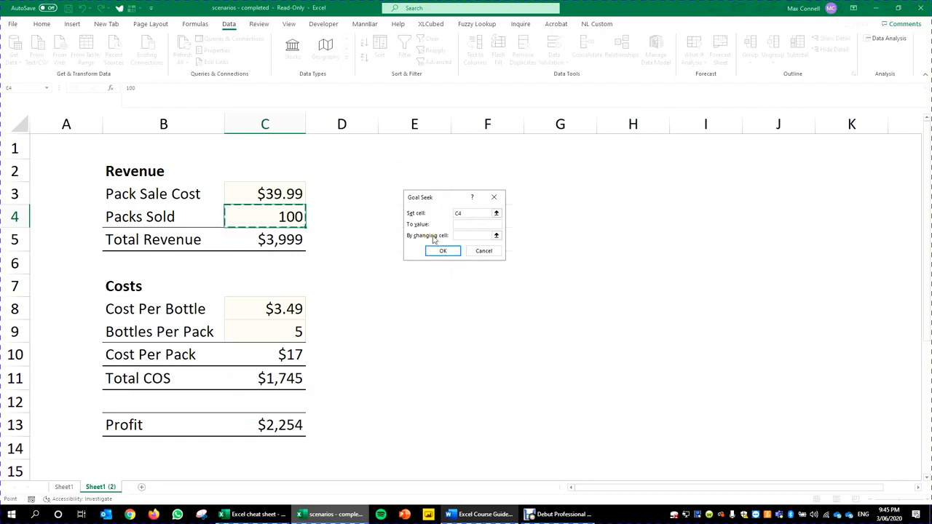
{"action": "left_click", "coordinate": [475, 213]}
{"action": "left_click", "coordinate": [266, 423]}
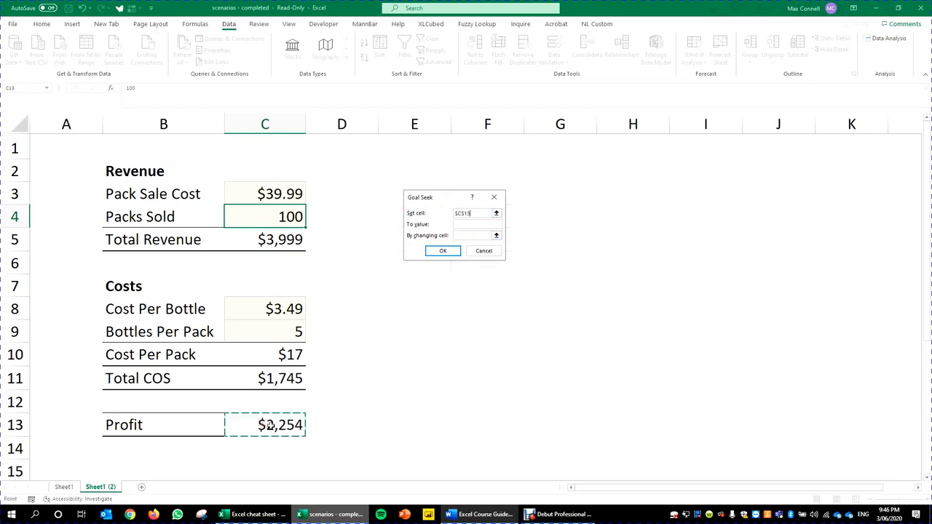
Step: Seek a profit of 20000 by changing the packs sold cell C4, and accept the solution
{"action": "left_click", "coordinate": [472, 224]}
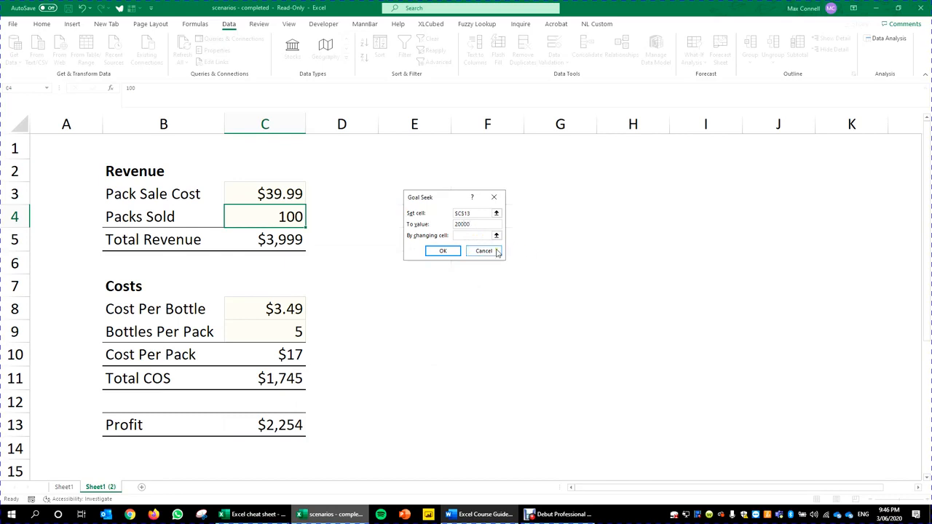
{"action": "left_click", "coordinate": [474, 236]}
{"action": "left_click", "coordinate": [277, 216]}
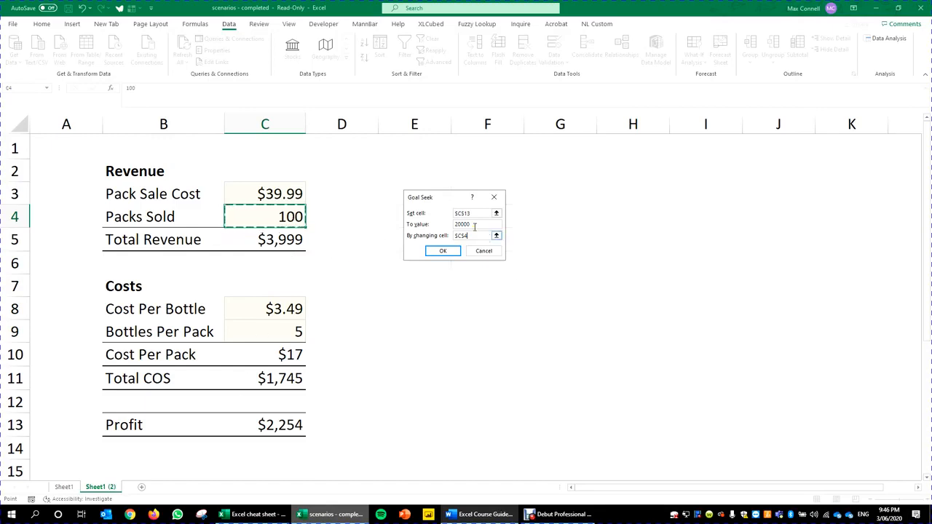
{"action": "key", "text": "Return"}
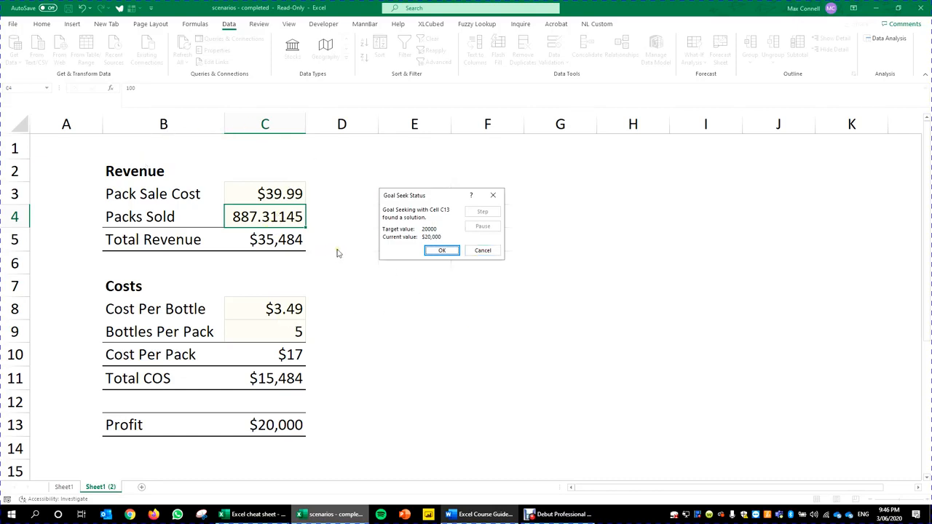
{"action": "left_click", "coordinate": [443, 251]}
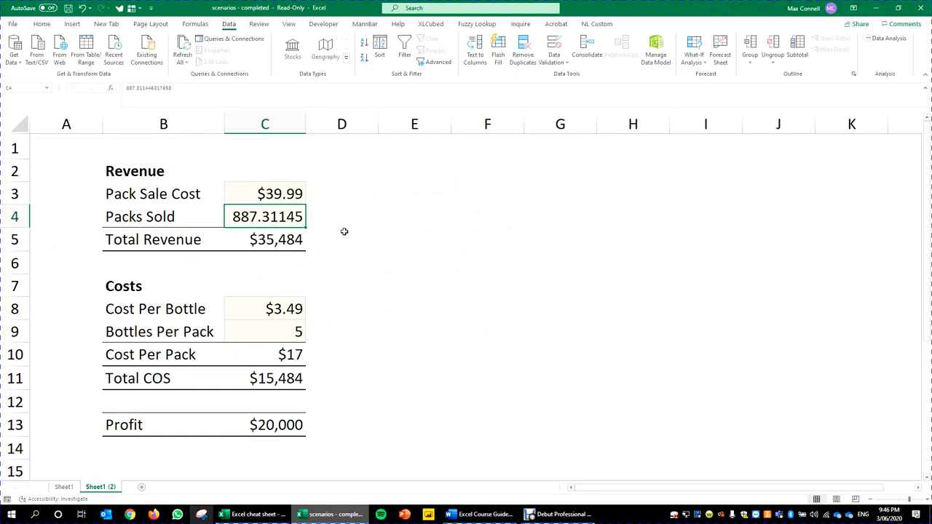
Step: Set the packs sold value in C4 to 200
{"action": "left_click", "coordinate": [391, 312]}
{"action": "left_click", "coordinate": [294, 216]}
{"action": "type", "text": "1"}
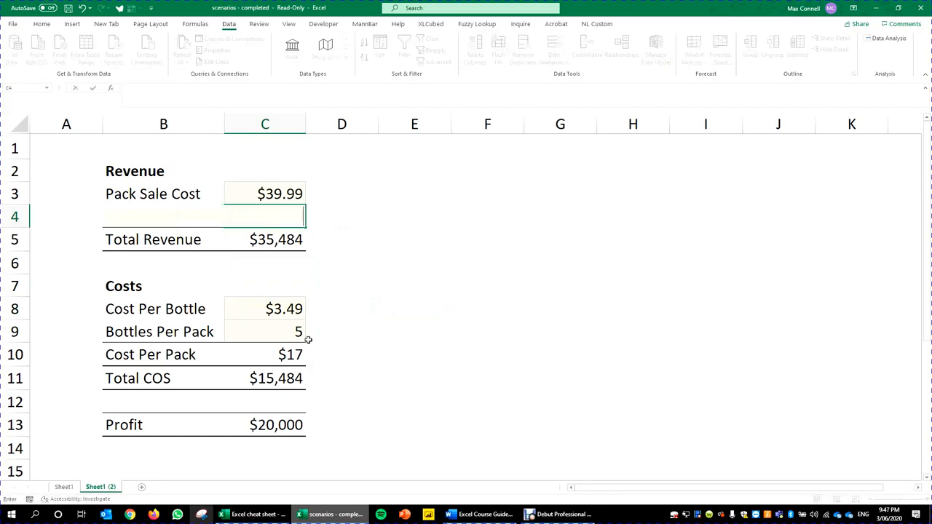
{"action": "type", "text": "200"}
{"action": "key", "text": "ctrl+Return"}
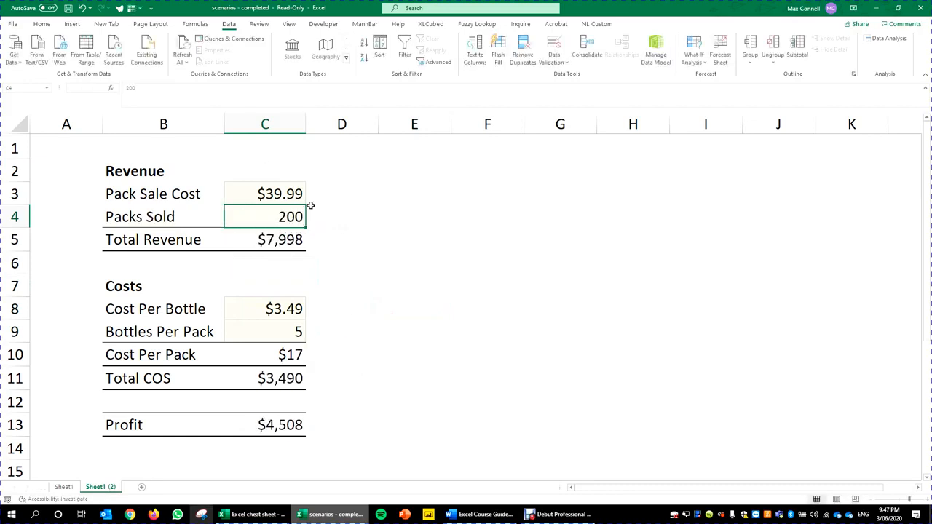
Step: Start another Goal Seek from the pack sale cost, using the profit cell C13 as the set cell
{"action": "left_click", "coordinate": [276, 204]}
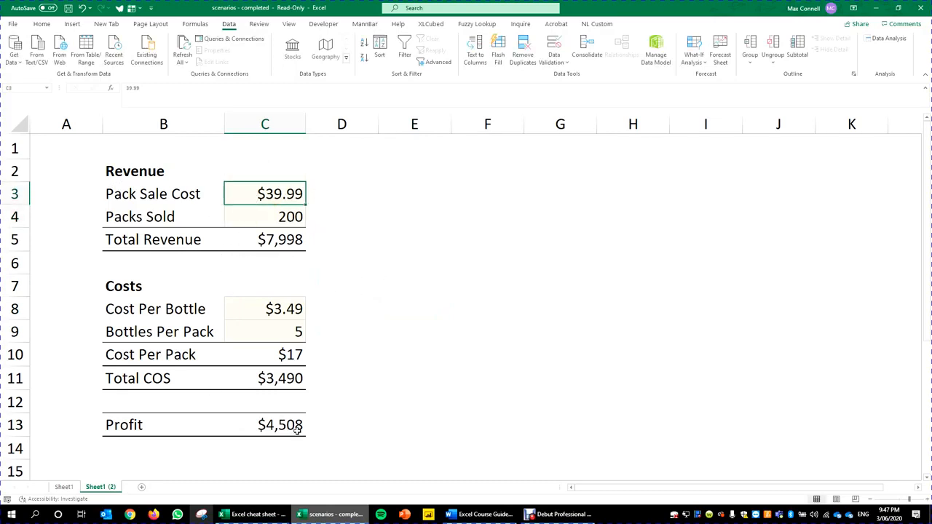
{"action": "left_click", "coordinate": [297, 424]}
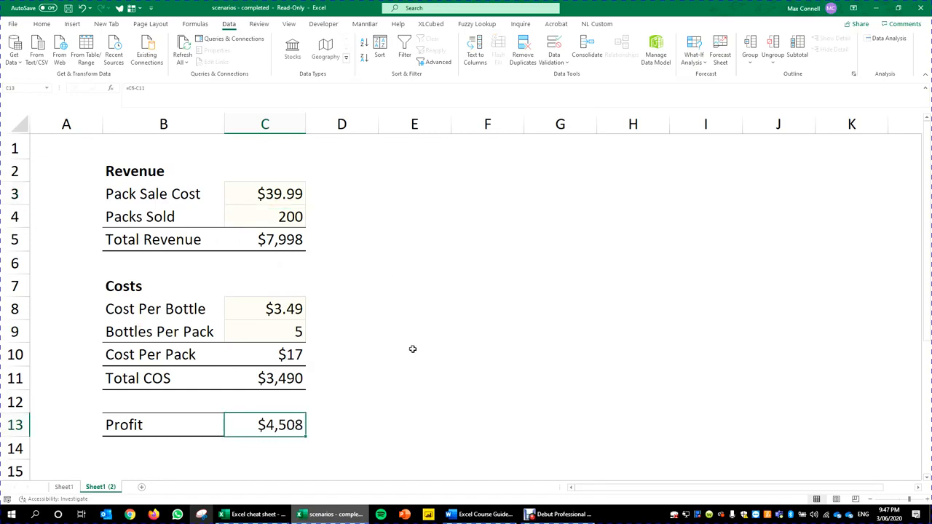
{"action": "left_click", "coordinate": [412, 324]}
{"action": "left_click", "coordinate": [314, 278]}
{"action": "left_click", "coordinate": [328, 260]}
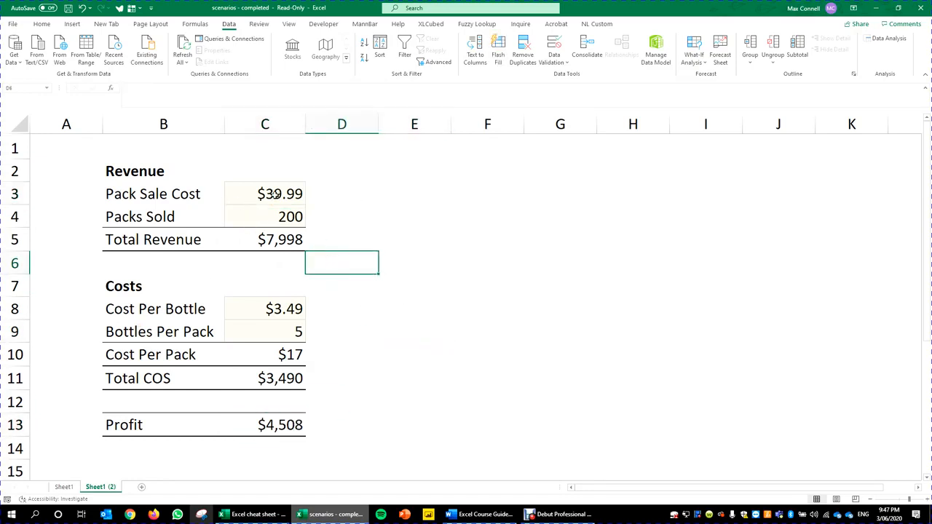
{"action": "left_click", "coordinate": [277, 198]}
{"action": "left_click", "coordinate": [694, 52]}
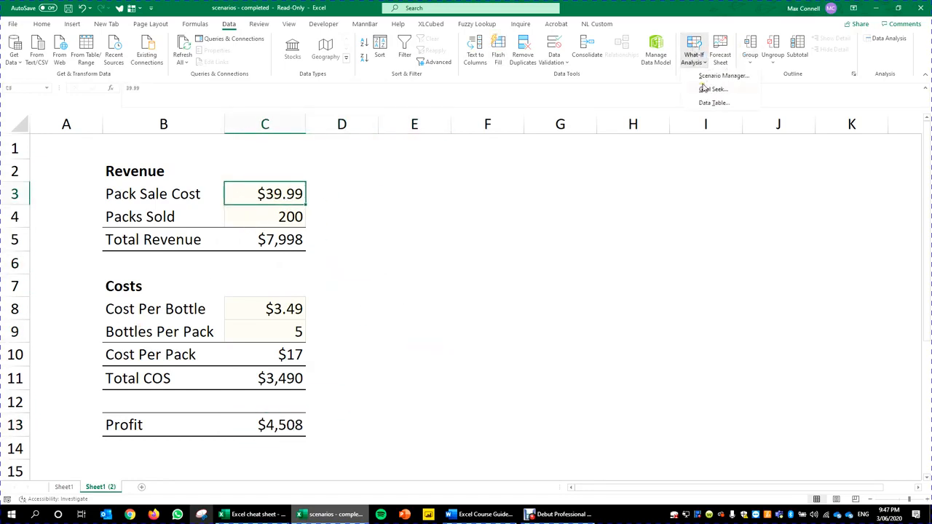
{"action": "left_click", "coordinate": [715, 93]}
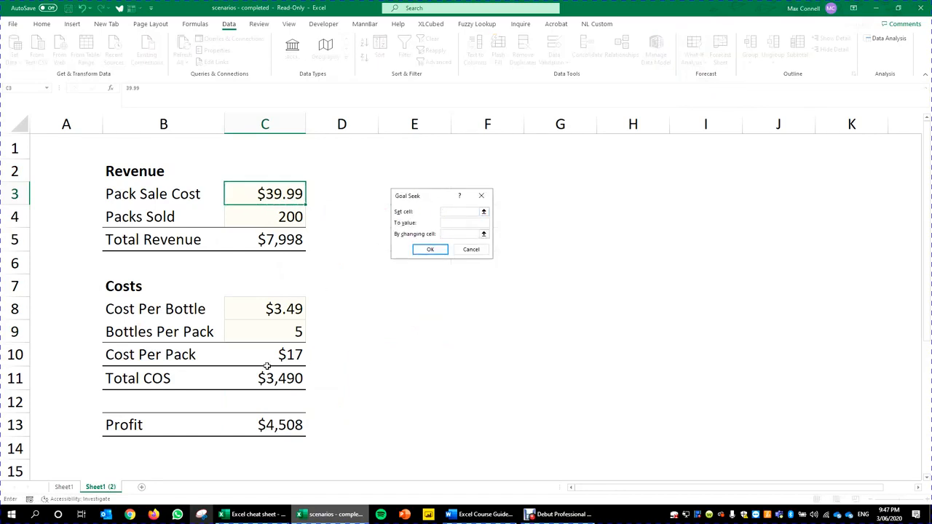
{"action": "left_click", "coordinate": [288, 425]}
Step: Seek a profit of 20000 by changing the pack sale cost cell C3, and accept the solution
{"action": "left_click", "coordinate": [470, 226]}
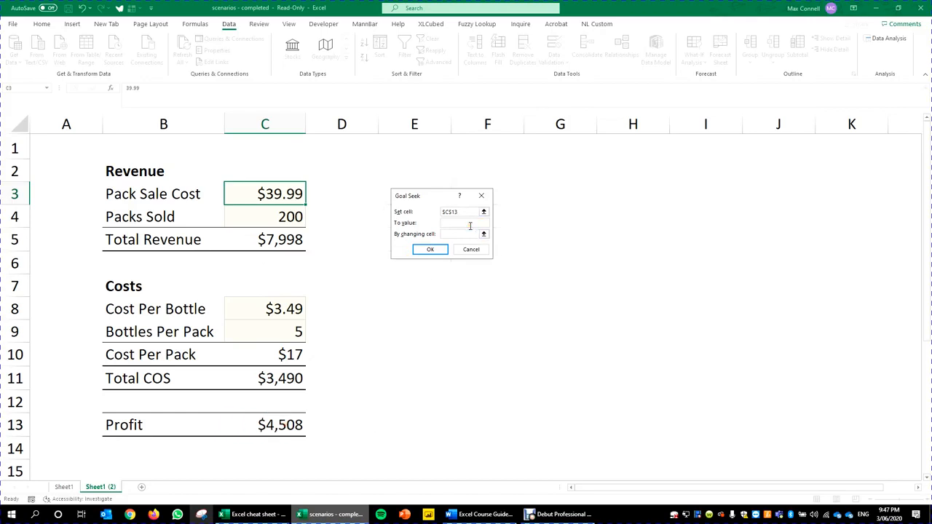
{"action": "left_click", "coordinate": [451, 234]}
{"action": "left_click", "coordinate": [264, 192]}
{"action": "left_click", "coordinate": [437, 250]}
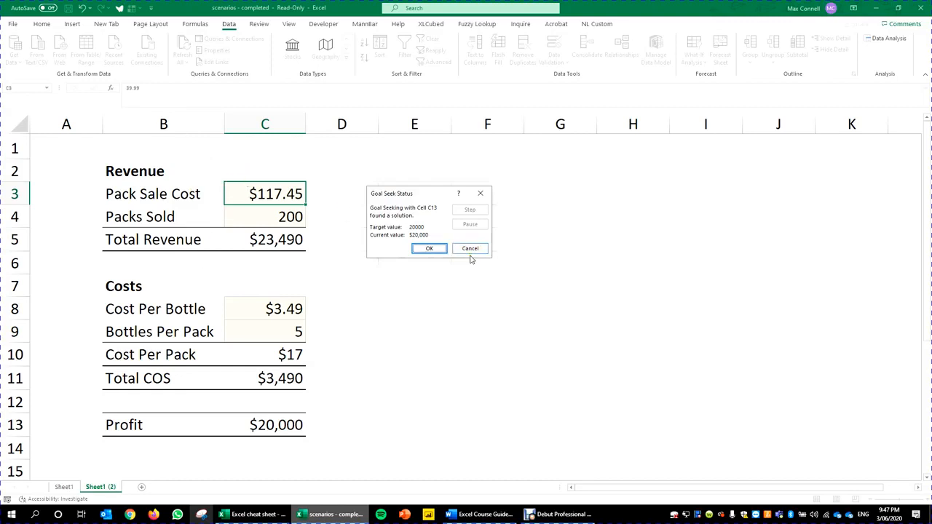
{"action": "left_click", "coordinate": [430, 248]}
Step: Examine the packs sold, pack sale cost and profit cells produced by the Goal Seek
{"action": "left_click", "coordinate": [391, 216]}
{"action": "left_click", "coordinate": [281, 217]}
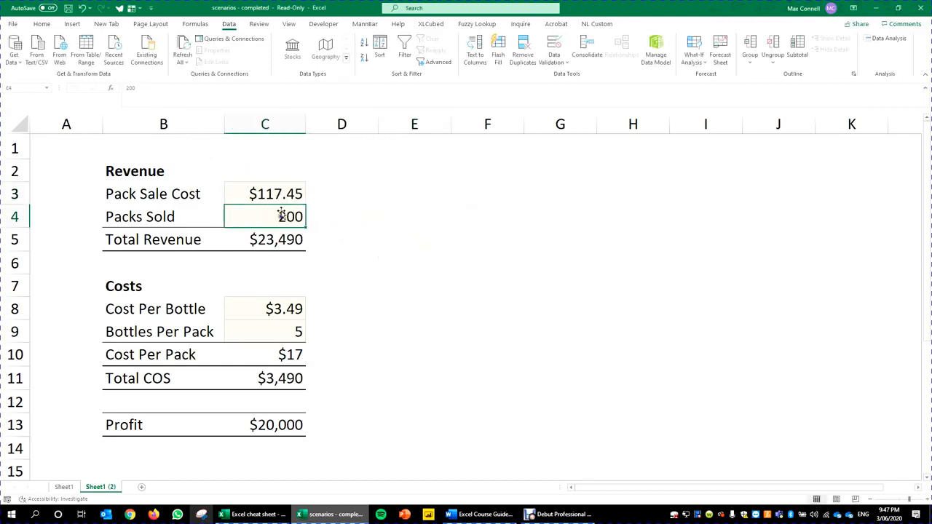
{"action": "left_click", "coordinate": [288, 194]}
{"action": "left_click", "coordinate": [281, 426]}
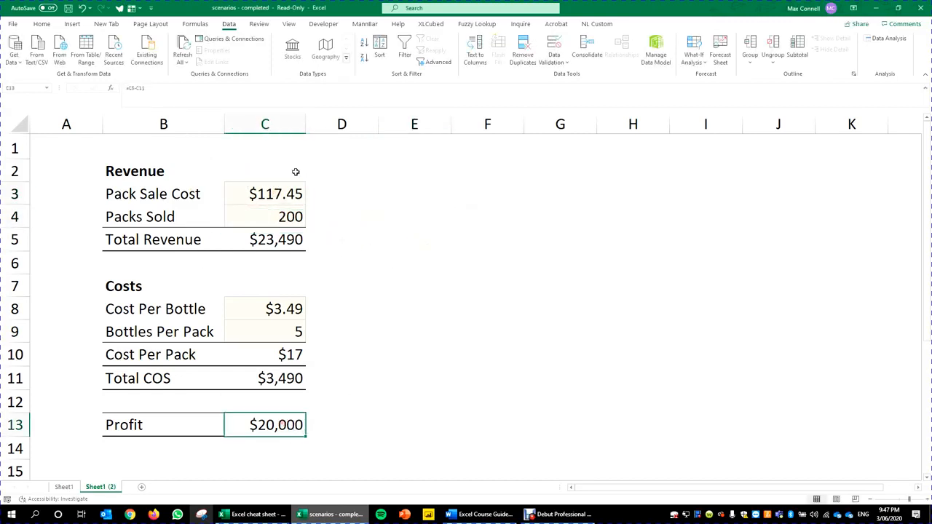
{"action": "key", "text": "ctrl+z"}
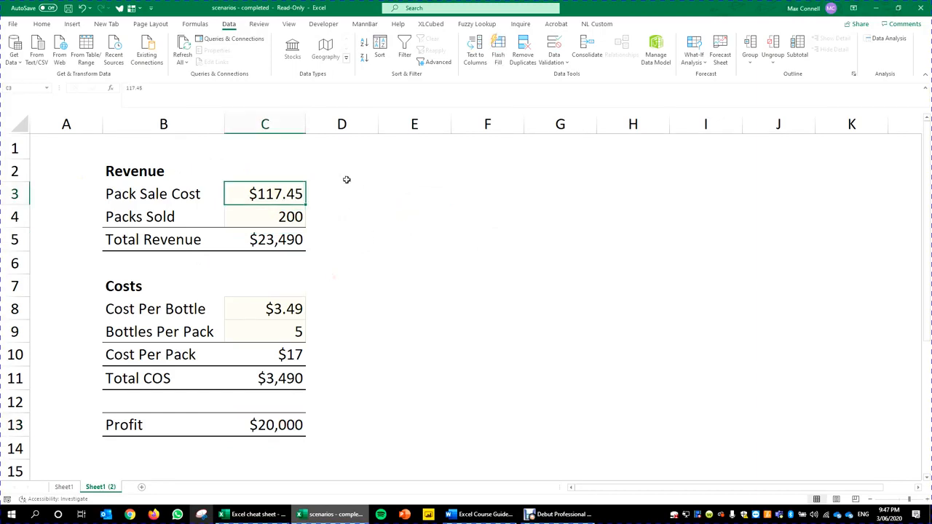
{"action": "left_click", "coordinate": [354, 176]}
{"action": "left_click", "coordinate": [281, 199]}
{"action": "left_click", "coordinate": [329, 193]}
{"action": "left_click", "coordinate": [259, 192]}
Step: Enter the formula =0.7*C3 in cell D3 to calculate 70% of the pack sale cost
{"action": "left_click", "coordinate": [353, 201]}
{"action": "type", "text": "="}
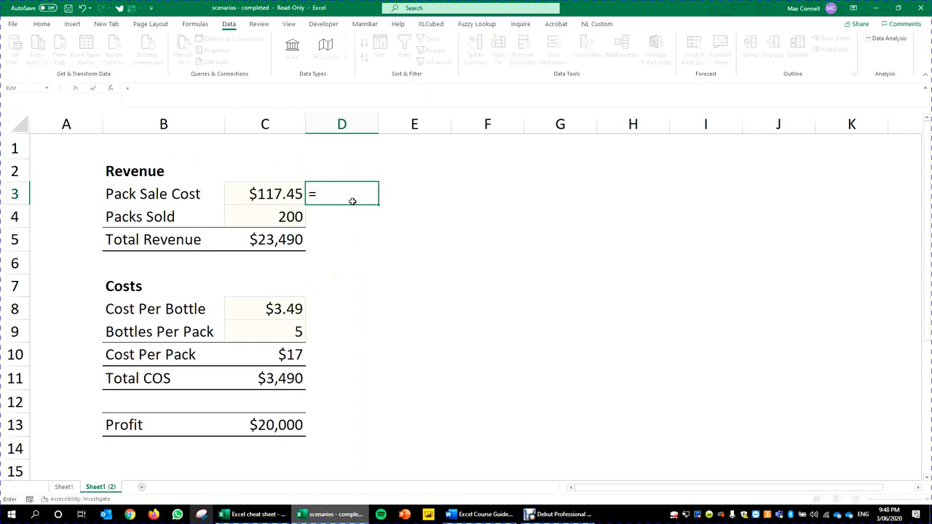
{"action": "type", "text": "0"}
{"action": "key", "text": "BackSpace"}
{"action": "type", "text": "0.7"}
{"action": "key", "text": "Left"}
{"action": "left_click", "coordinate": [352, 201]}
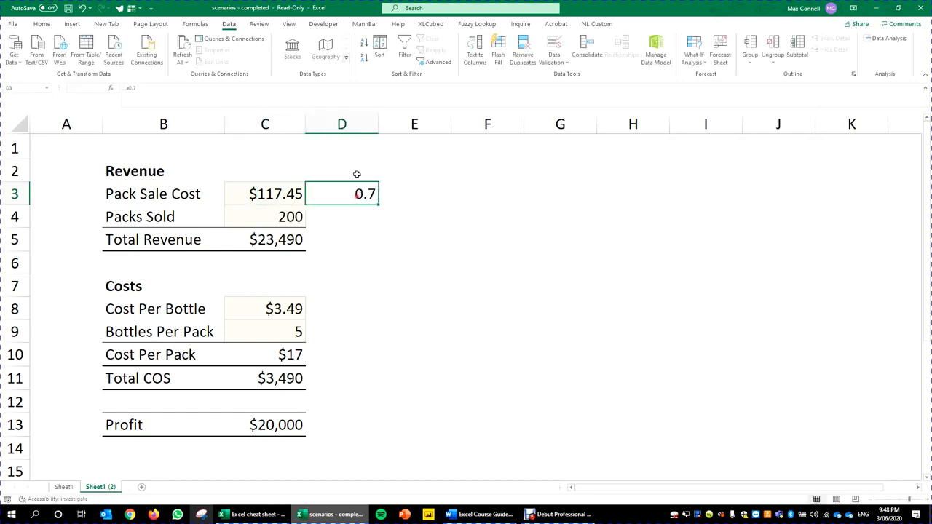
{"action": "left_click", "coordinate": [271, 97]}
{"action": "type", "text": "*"}
{"action": "left_click", "coordinate": [281, 195]}
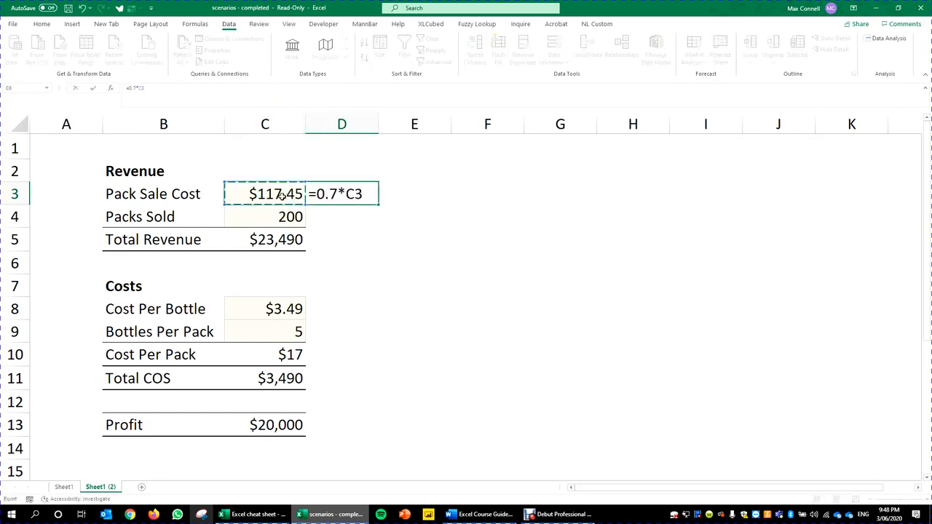
{"action": "key", "text": "Return"}
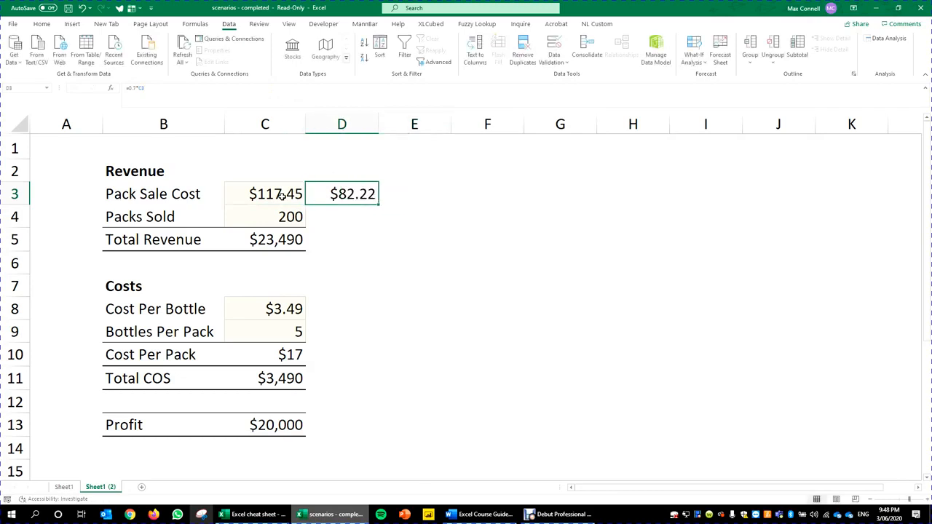
Step: Paste the value of D3 over the pack sale cost in C3, and clear D3
{"action": "key", "text": "ctrl+c"}
{"action": "left_click", "coordinate": [281, 195]}
{"action": "key", "text": "ctrl+alt+v"}
{"action": "key", "text": "Down"}
{"action": "key", "text": "Down"}
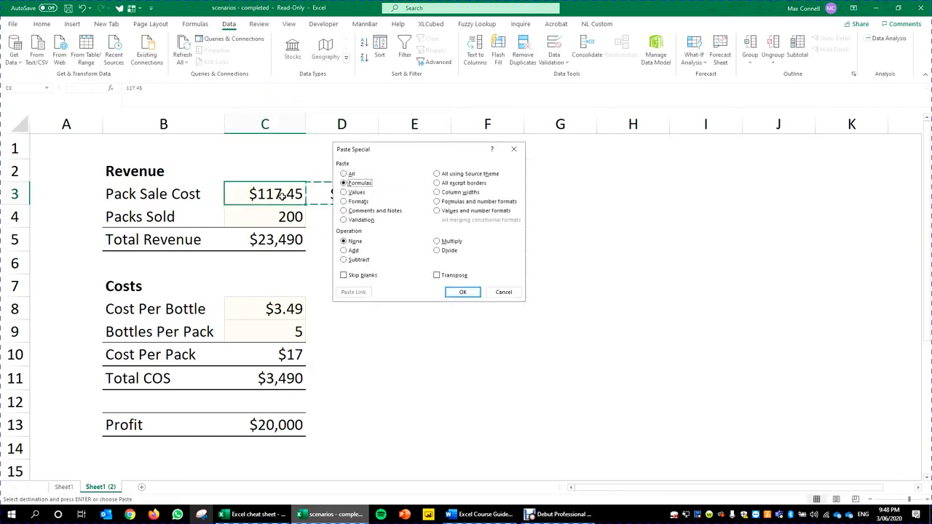
{"action": "key", "text": "Return"}
{"action": "left_click", "coordinate": [350, 193]}
{"action": "key", "text": "Delete"}
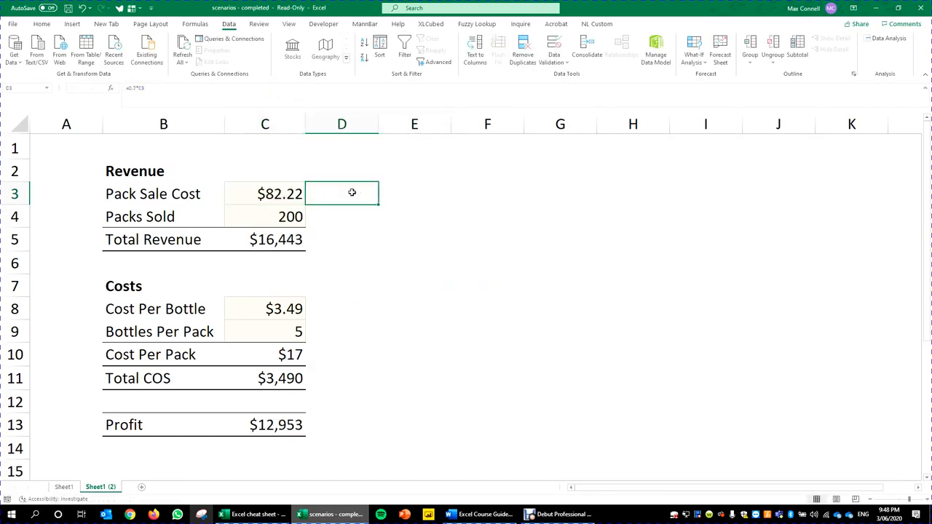
{"action": "left_click", "coordinate": [377, 329]}
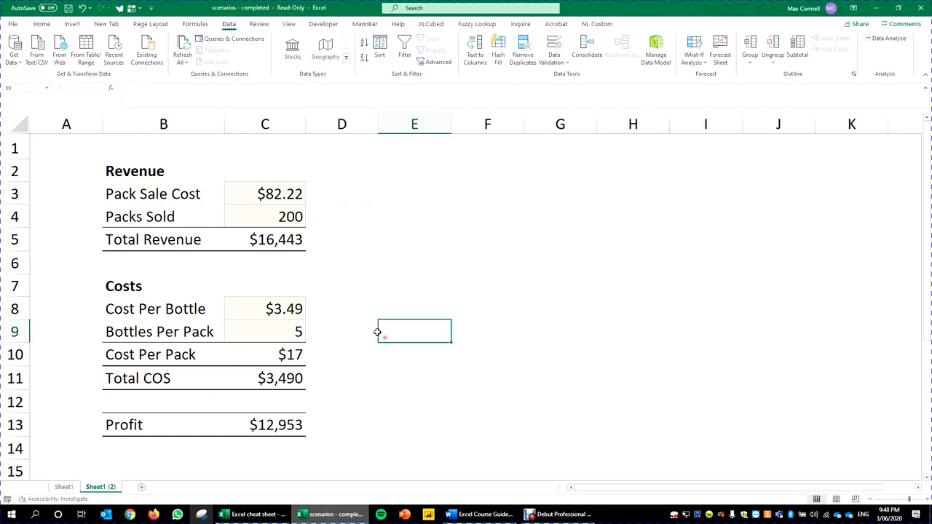
{"action": "left_click", "coordinate": [285, 339]}
{"action": "left_click", "coordinate": [391, 313]}
{"action": "left_click", "coordinate": [273, 326]}
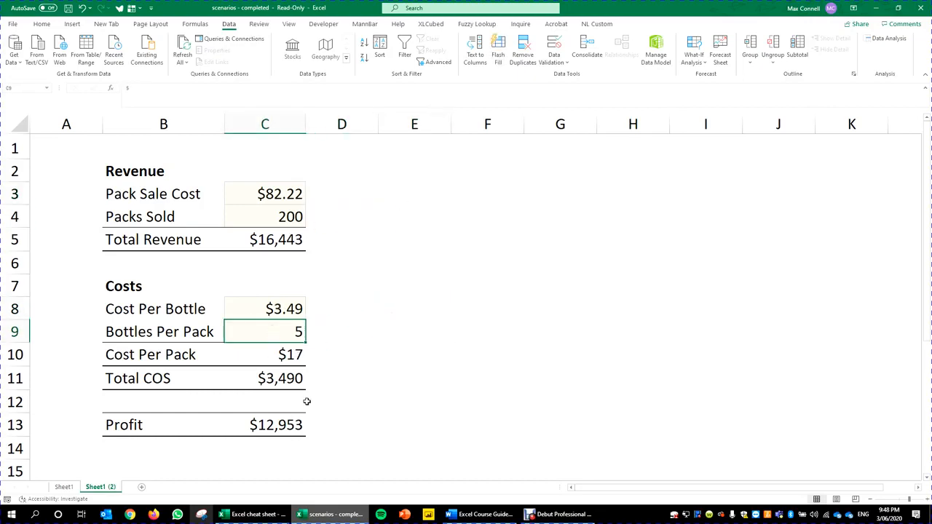
{"action": "left_click", "coordinate": [268, 423]}
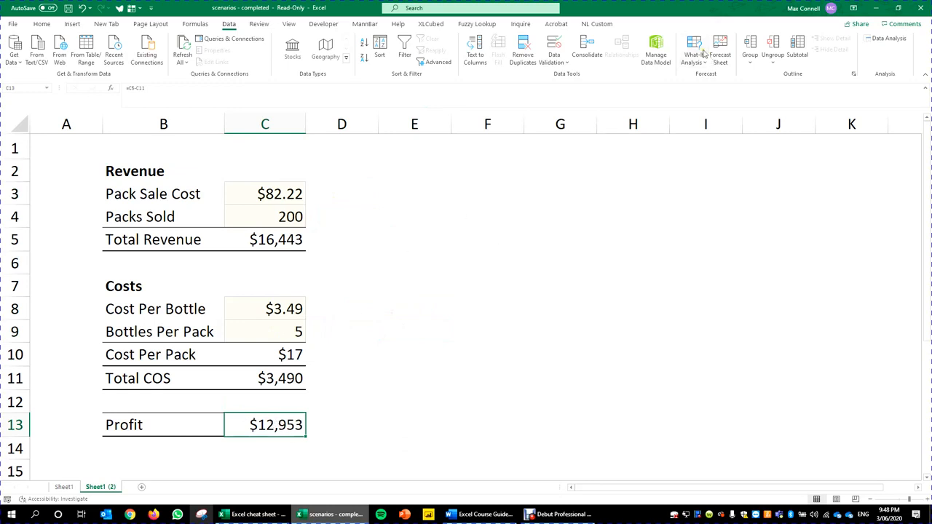
{"action": "left_click", "coordinate": [392, 287]}
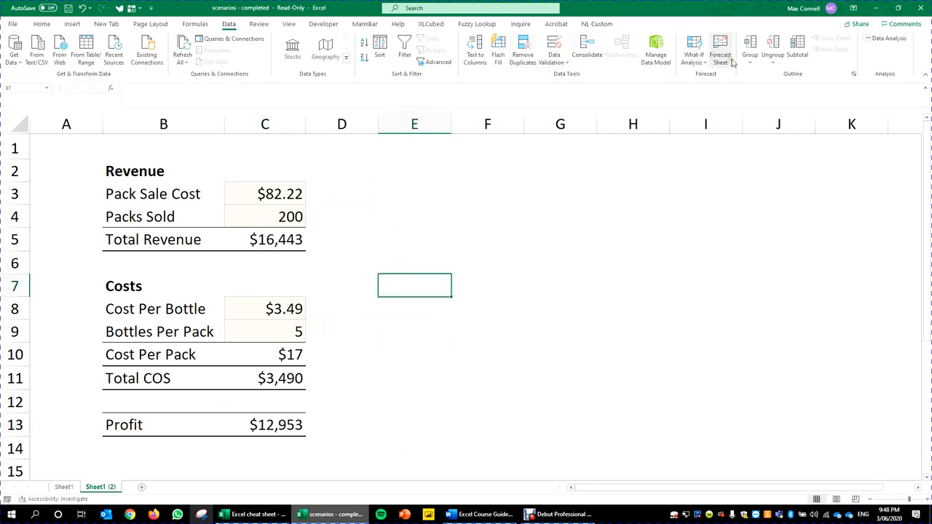
Step: Start a Goal Seek with the profit cell C13 as the set cell
{"action": "left_click", "coordinate": [693, 59]}
{"action": "left_click", "coordinate": [721, 93]}
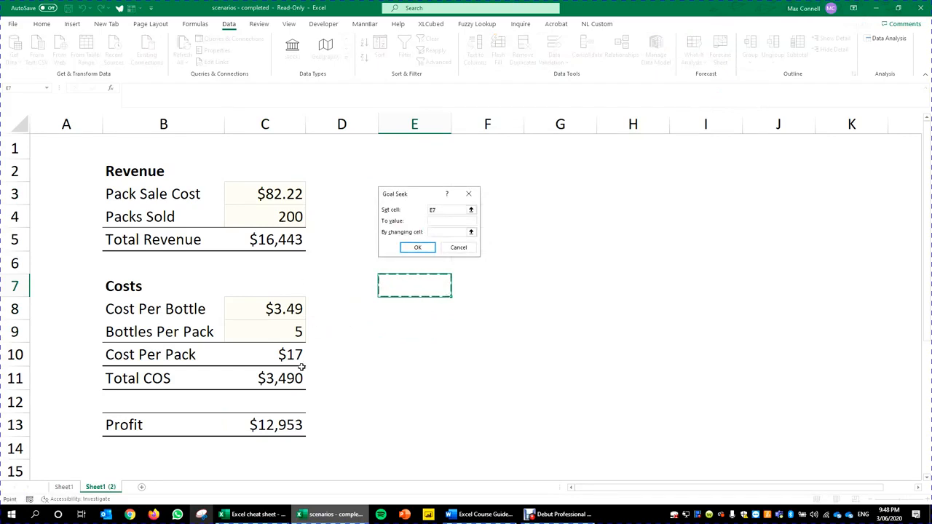
{"action": "left_click", "coordinate": [289, 330]}
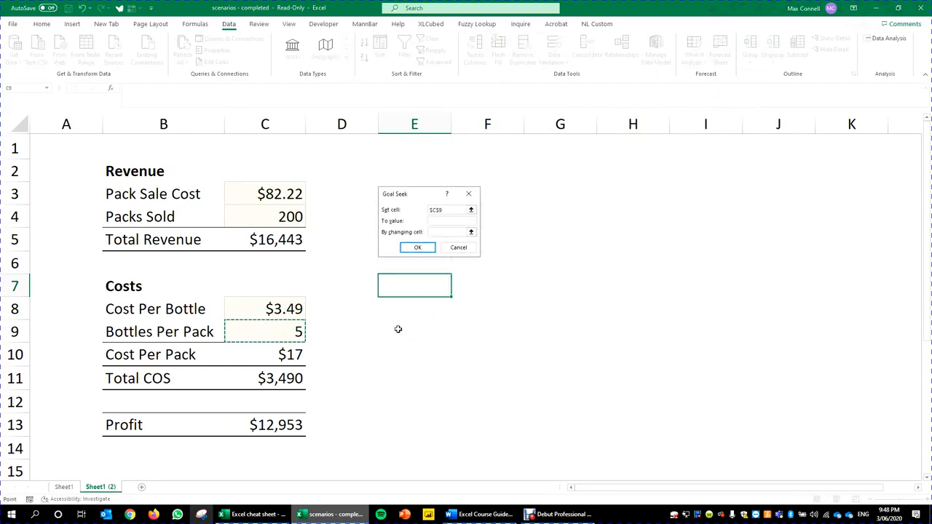
{"action": "left_click", "coordinate": [446, 222]}
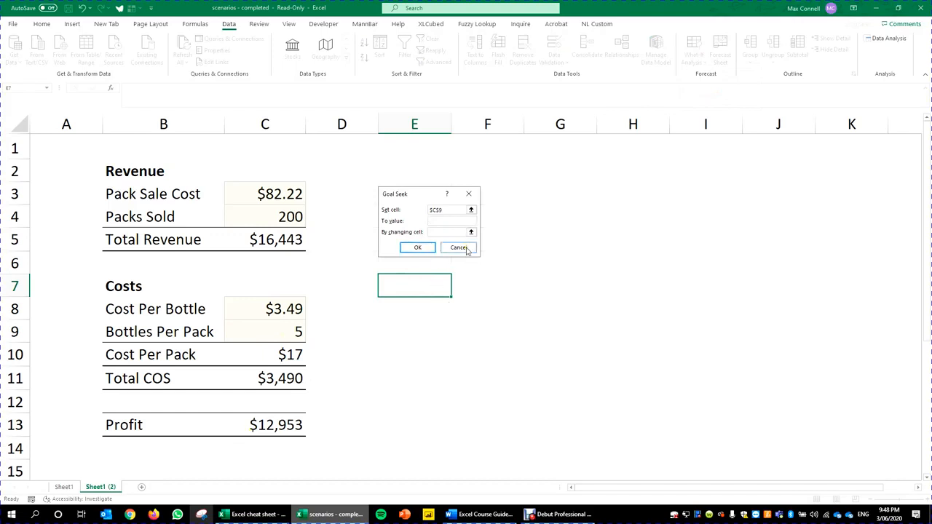
{"action": "left_click", "coordinate": [451, 230]}
{"action": "left_click", "coordinate": [430, 210]}
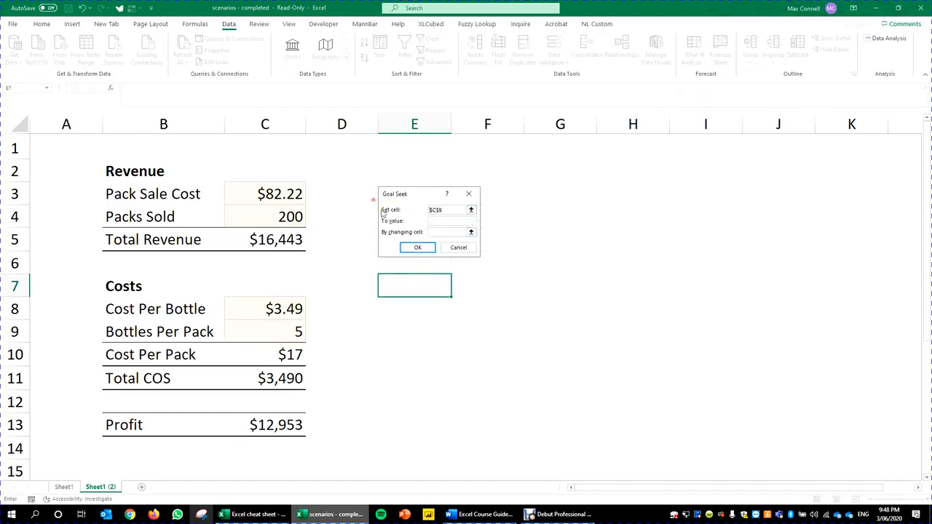
{"action": "left_click", "coordinate": [245, 434]}
Step: Seek a profit of 20000 by changing the bottles per pack cell C9, and accept the solution
{"action": "left_click", "coordinate": [453, 223]}
{"action": "type", "text": "20000"}
{"action": "left_click", "coordinate": [450, 231]}
{"action": "left_click", "coordinate": [265, 334]}
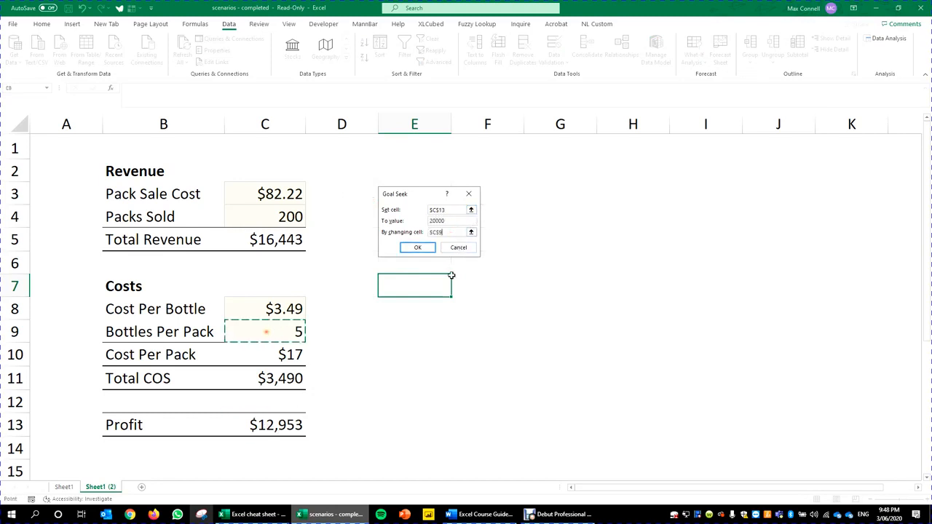
{"action": "left_click", "coordinate": [419, 248]}
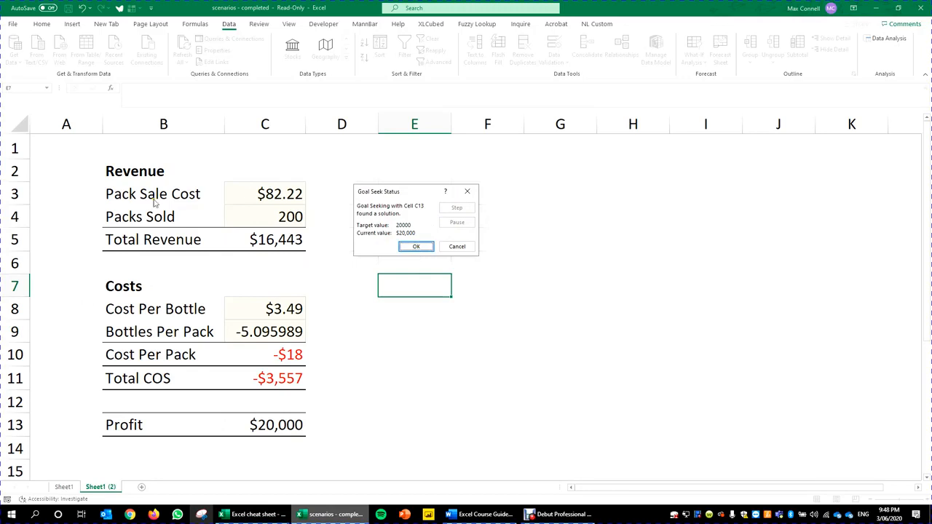
{"action": "left_click", "coordinate": [415, 246]}
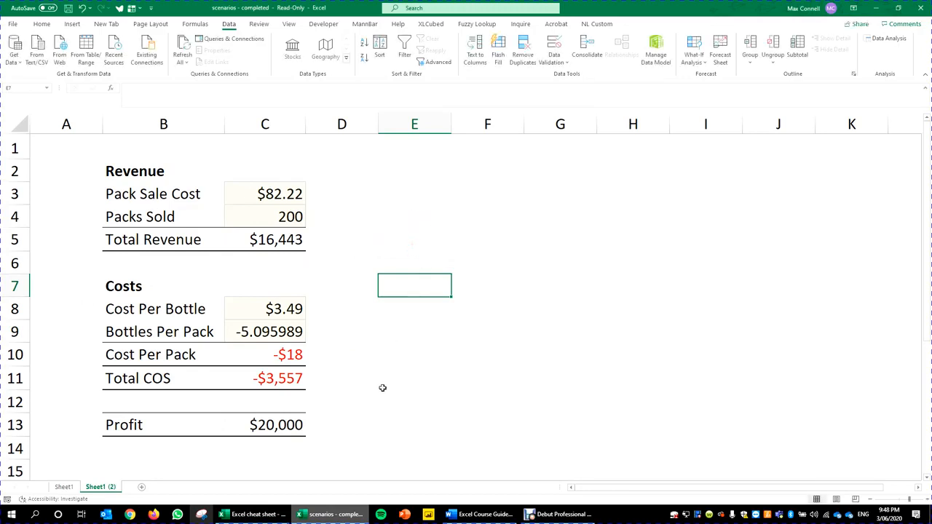
Step: Inspect the bottles per pack cell C9 and undo the last Goal Seek
{"action": "left_click", "coordinate": [300, 333]}
{"action": "left_click", "coordinate": [414, 329]}
{"action": "left_click", "coordinate": [368, 324]}
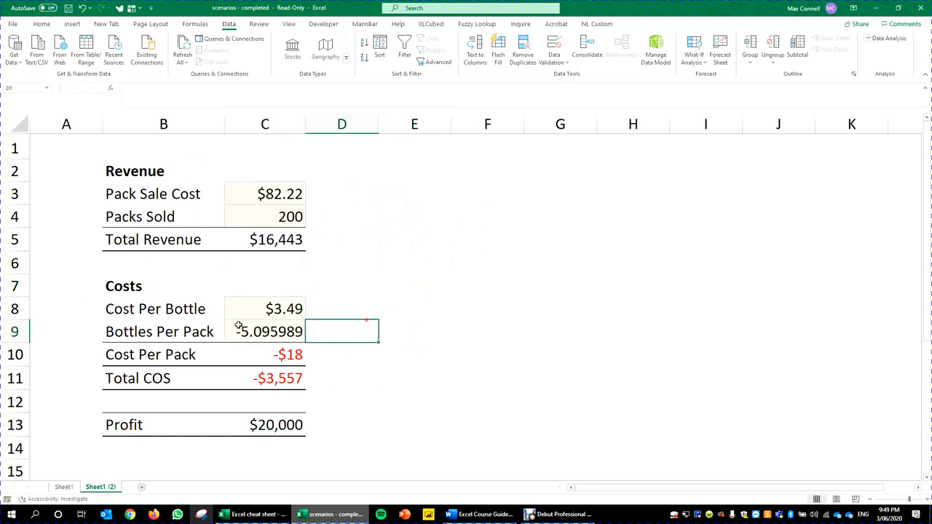
{"action": "left_click", "coordinate": [247, 328]}
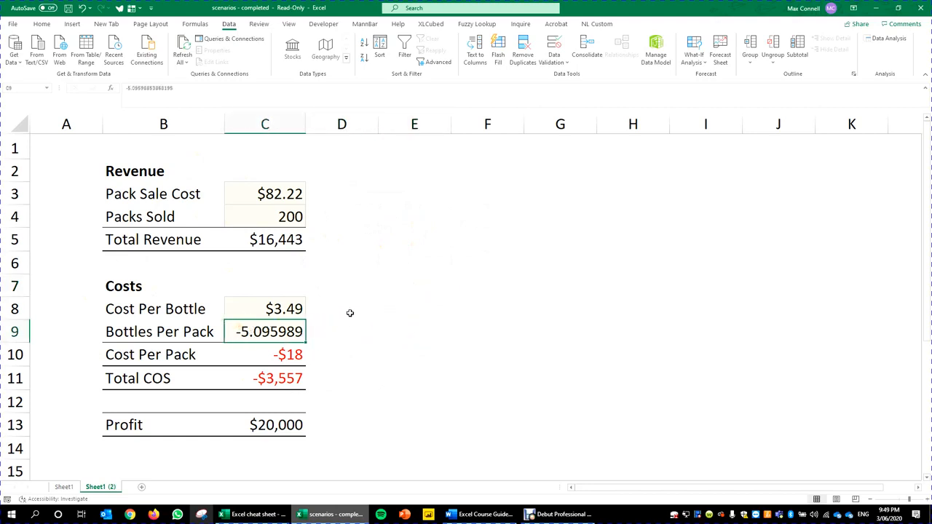
{"action": "key", "text": "ctrl+z"}
{"action": "left_click", "coordinate": [426, 350]}
{"action": "left_click", "coordinate": [463, 236]}
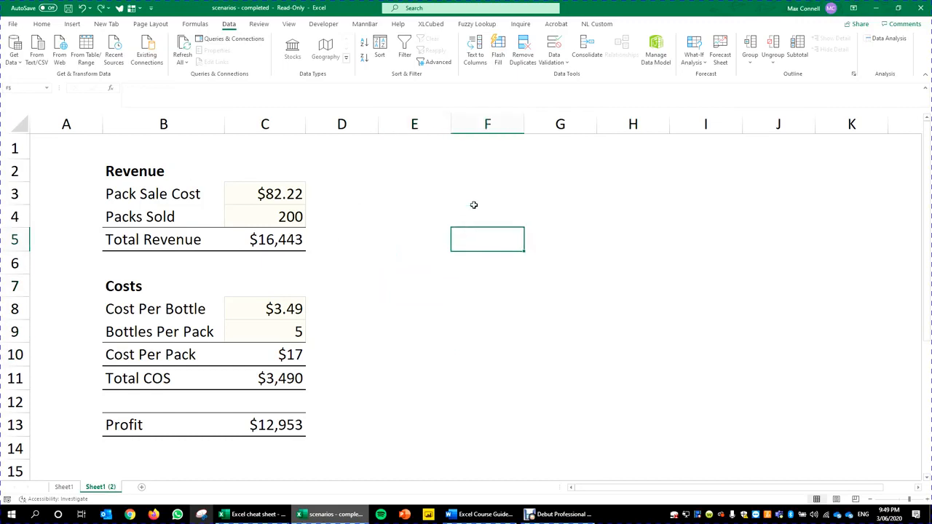
Step: View the Scenario Manager's list of scenarios for this sheet, and close it without changes
{"action": "left_click", "coordinate": [569, 242]}
{"action": "left_click", "coordinate": [472, 232]}
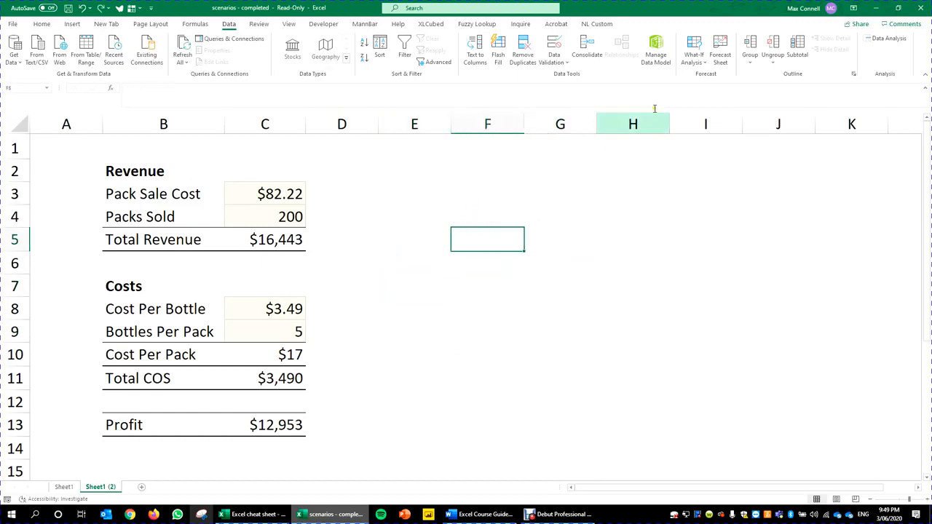
{"action": "left_click", "coordinate": [694, 55]}
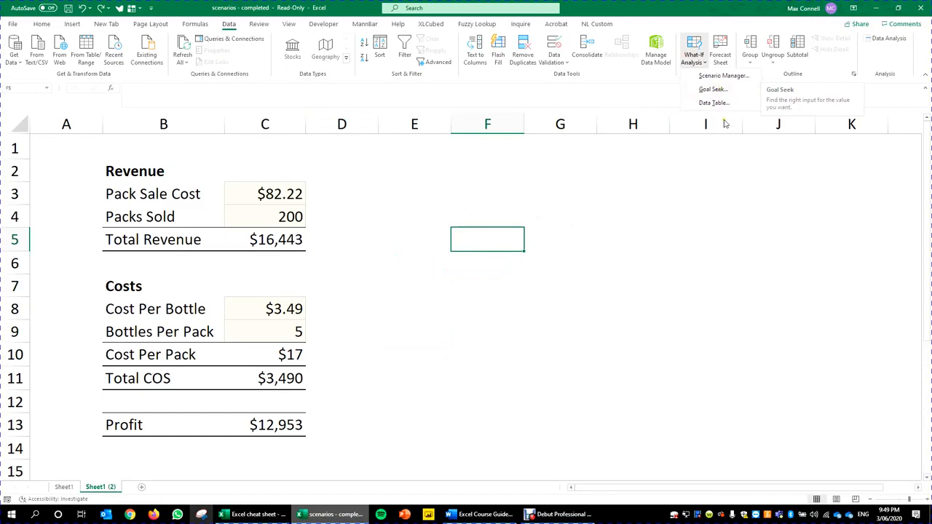
{"action": "left_click", "coordinate": [716, 77]}
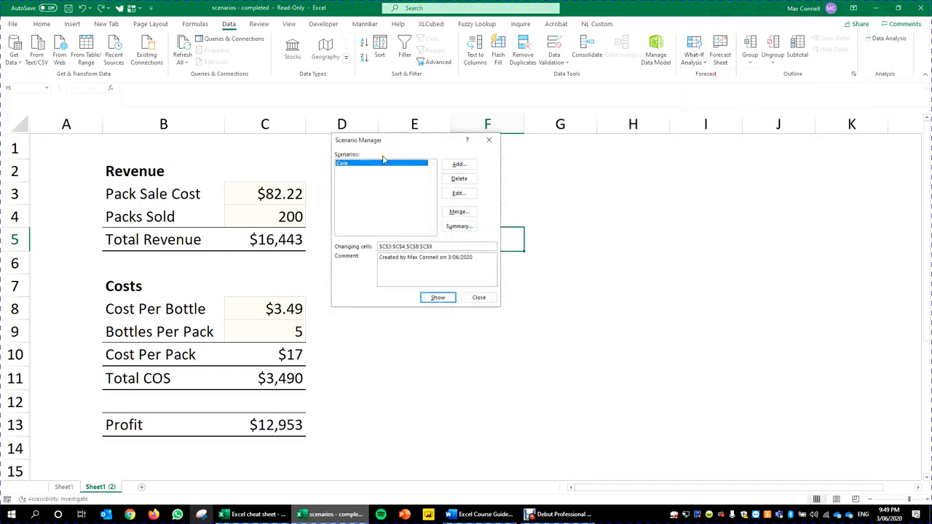
{"action": "left_click", "coordinate": [488, 140]}
Step: Highlight the model cells C3 to C13, and switch to Sheet1
{"action": "left_click", "coordinate": [350, 212]}
{"action": "left_click_drag", "start_coordinate": [281, 192], "coordinate": [255, 426]}
{"action": "left_click", "coordinate": [453, 258]}
{"action": "left_click_drag", "start_coordinate": [298, 187], "coordinate": [284, 431]}
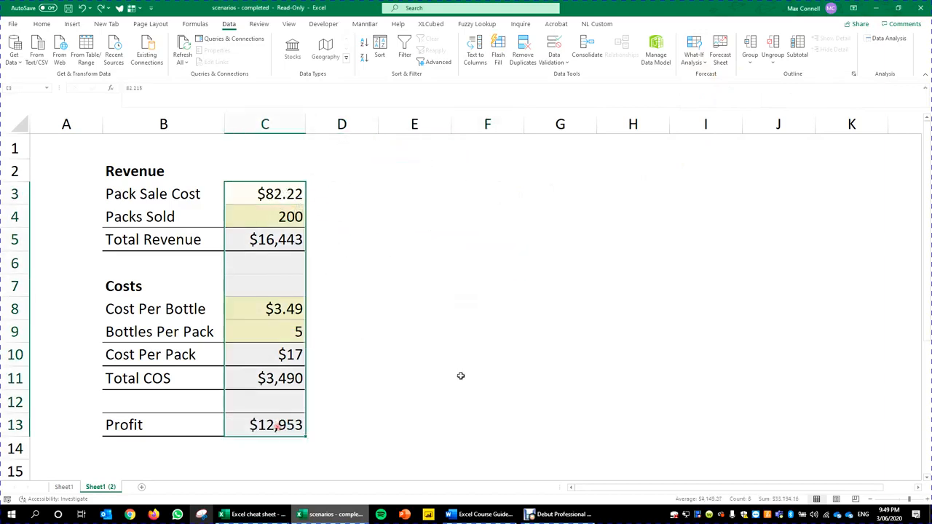
{"action": "left_click", "coordinate": [64, 486]}
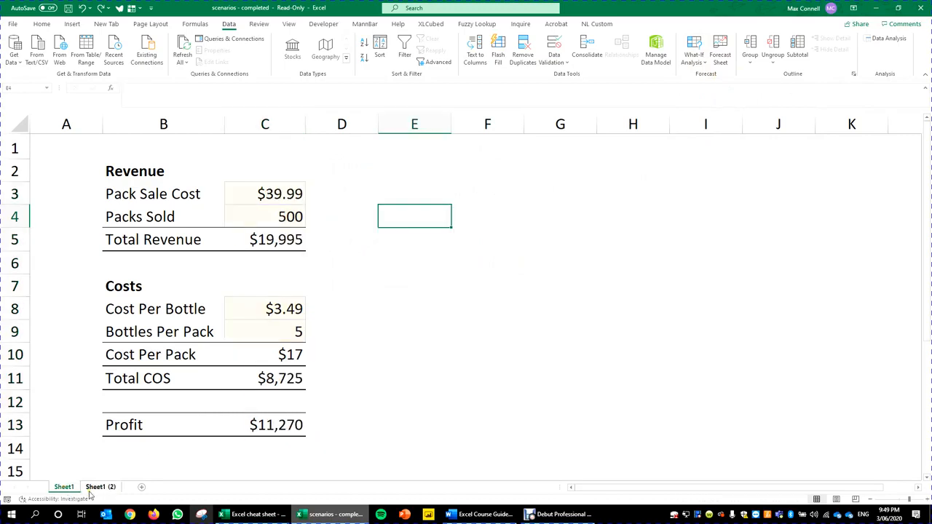
{"action": "left_click", "coordinate": [99, 487]}
{"action": "left_click", "coordinate": [442, 240]}
{"action": "left_click", "coordinate": [64, 486]}
{"action": "left_click", "coordinate": [441, 235]}
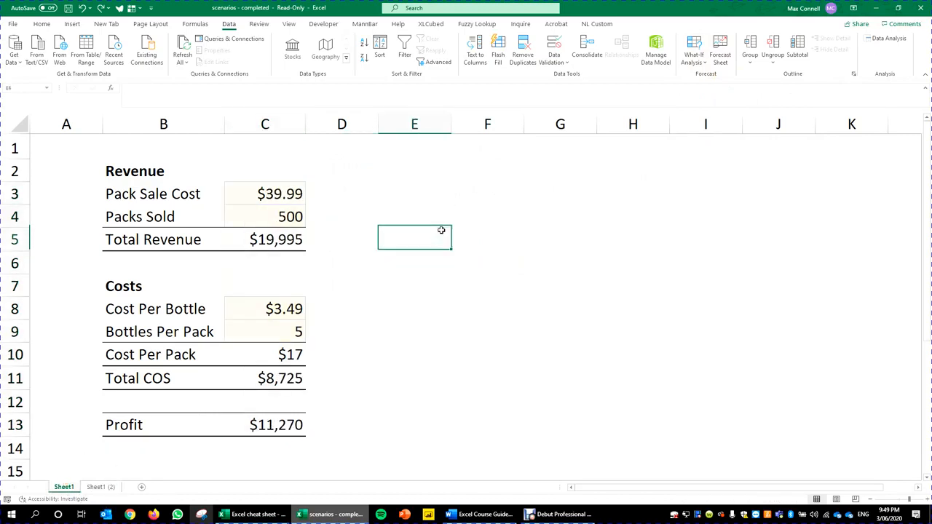
Step: Examine the pack sale cost and the total revenue formula in C5, leaving them unedited
{"action": "left_click", "coordinate": [312, 175]}
{"action": "left_click", "coordinate": [266, 199]}
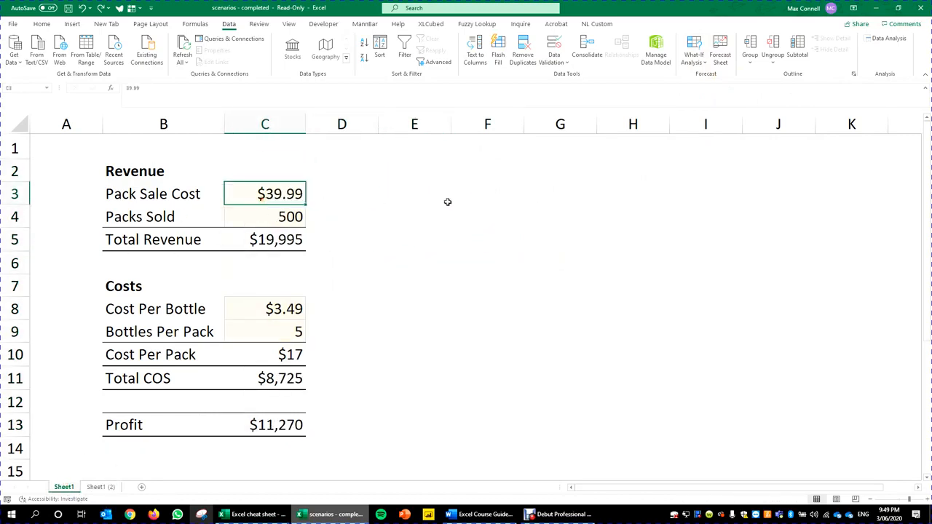
{"action": "left_click", "coordinate": [298, 170]}
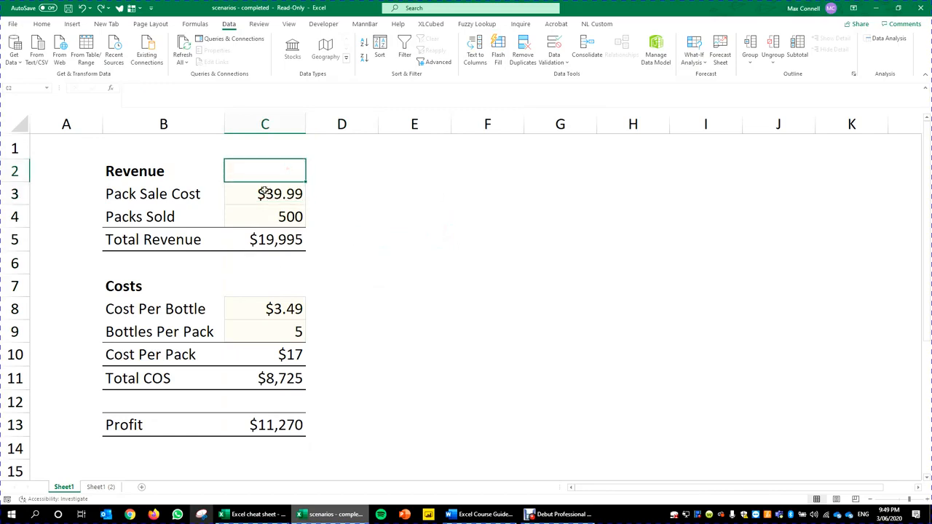
{"action": "left_click", "coordinate": [263, 192]}
{"action": "double_click", "coordinate": [271, 240]}
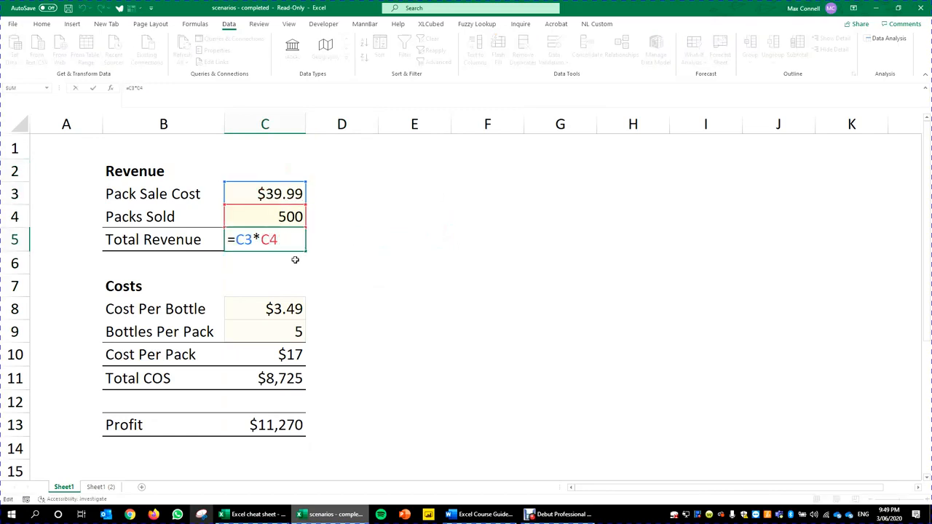
{"action": "key", "text": "Escape"}
{"action": "double_click", "coordinate": [271, 237]}
{"action": "key", "text": "Escape"}
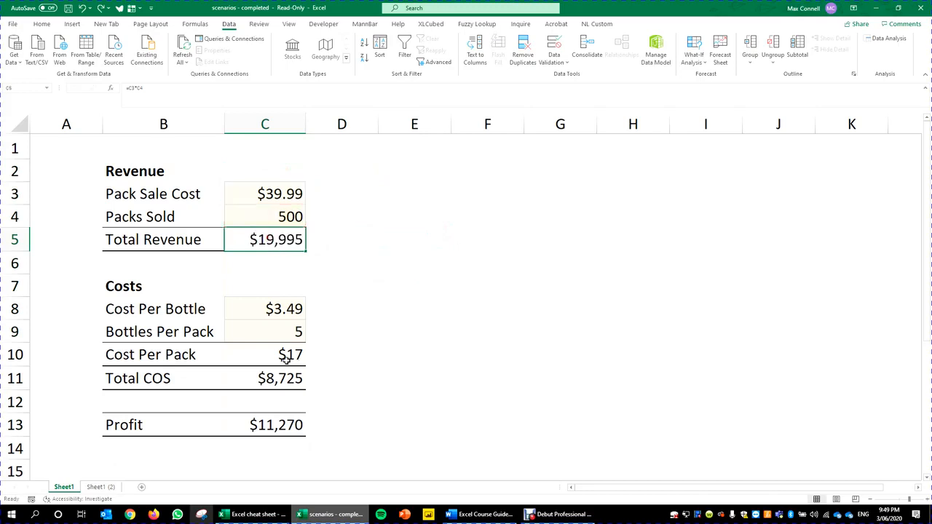
Step: Examine the cost inputs in C8 and C9 and the cost per pack and total COS formulas in C10 and C11
{"action": "double_click", "coordinate": [288, 311]}
{"action": "key", "text": "Escape"}
{"action": "double_click", "coordinate": [273, 332]}
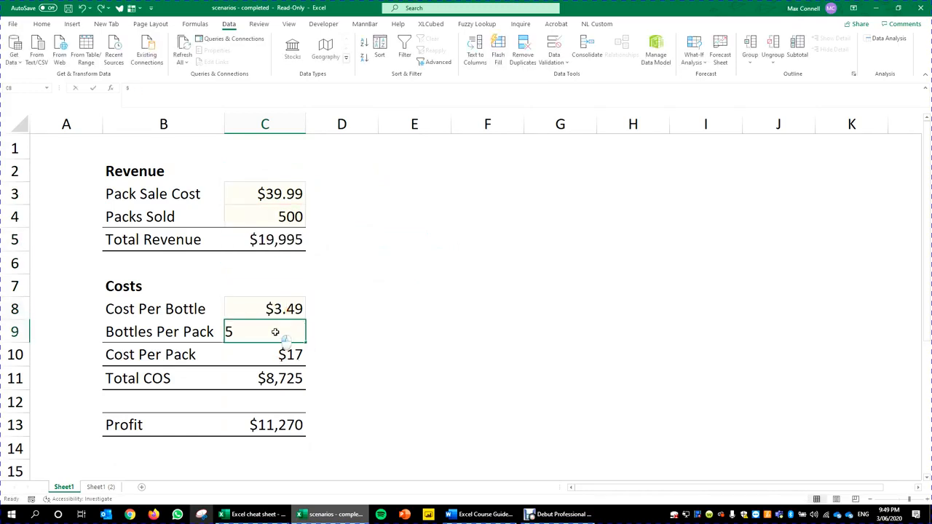
{"action": "key", "text": "Escape"}
{"action": "double_click", "coordinate": [288, 356]}
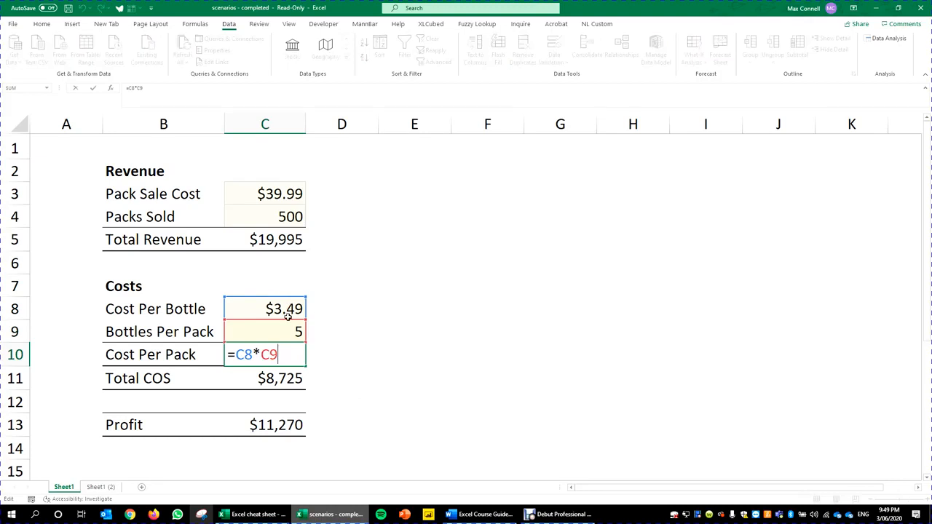
{"action": "key", "text": "Return"}
{"action": "double_click", "coordinate": [270, 377]}
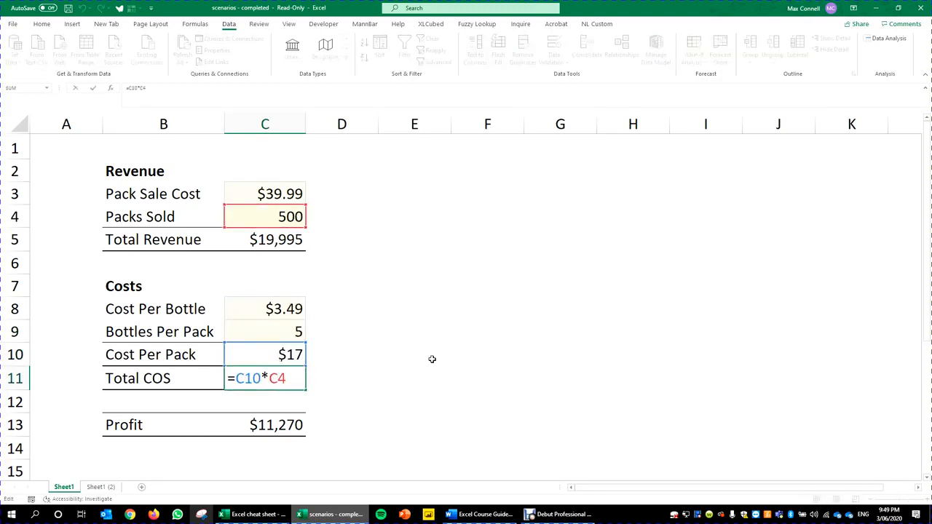
{"action": "key", "text": "ctrl+Return"}
{"action": "left_click", "coordinate": [349, 370]}
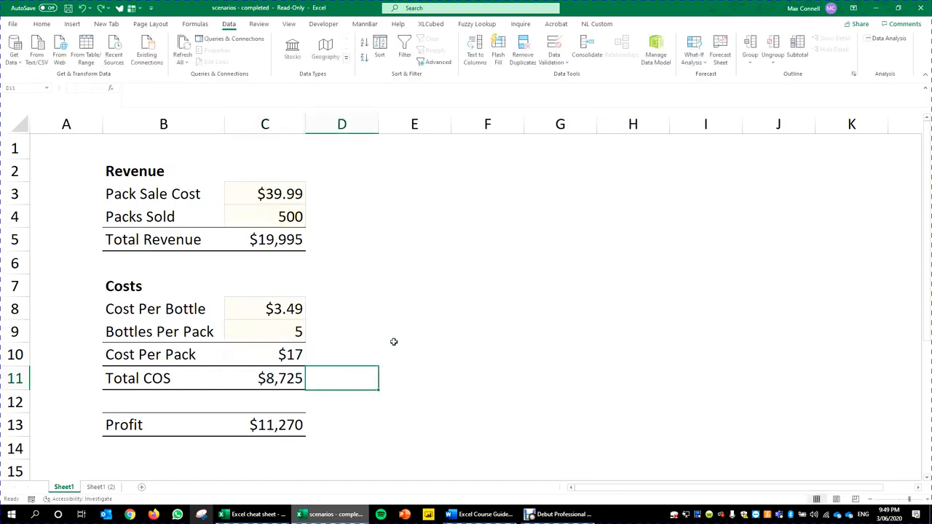
{"action": "left_click", "coordinate": [388, 360]}
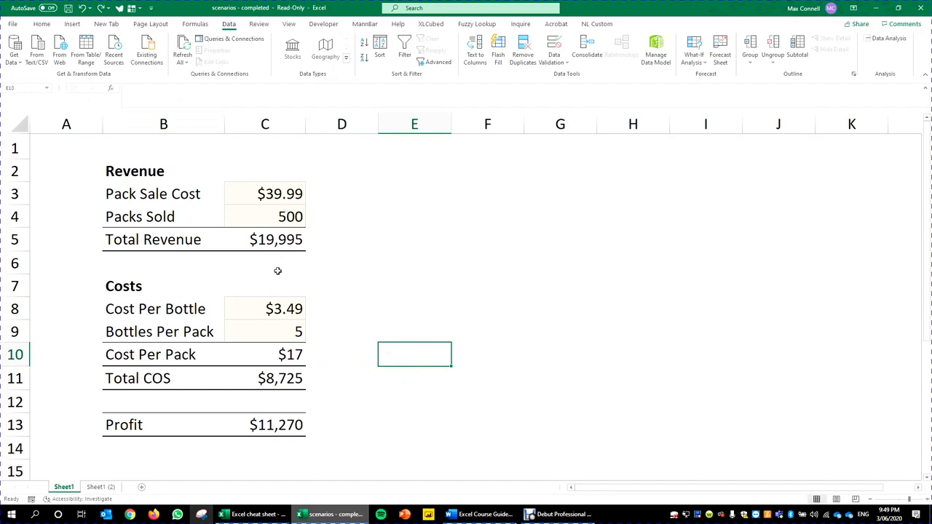
Step: Examine the revenue inputs, pack sale cost in C3 and packs sold in C4, without editing them
{"action": "left_click", "coordinate": [422, 171]}
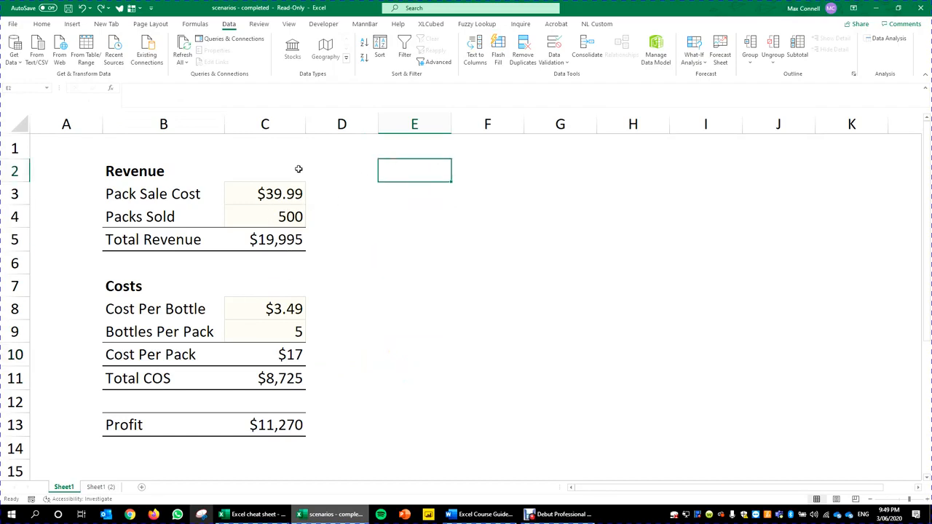
{"action": "left_click", "coordinate": [283, 173]}
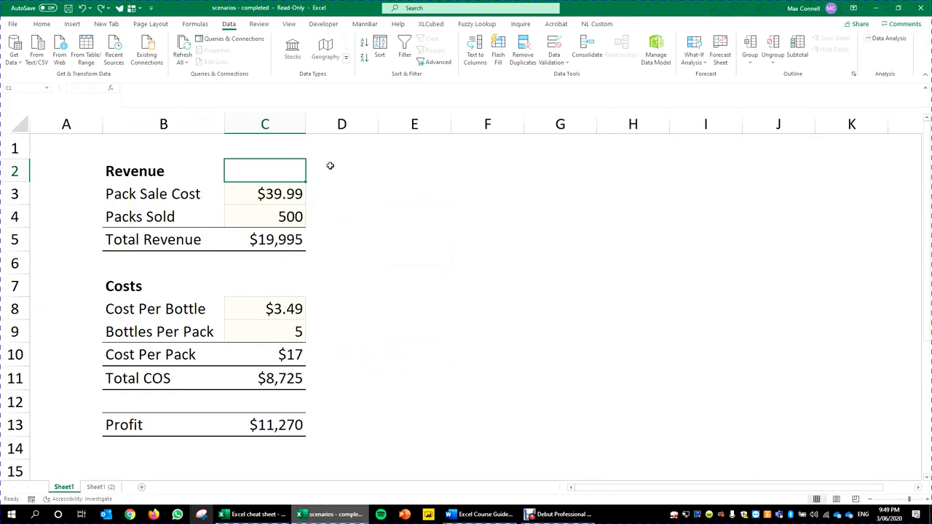
{"action": "left_click_drag", "start_coordinate": [218, 201], "coordinate": [329, 194]}
{"action": "left_click", "coordinate": [166, 196]}
{"action": "left_click", "coordinate": [259, 198]}
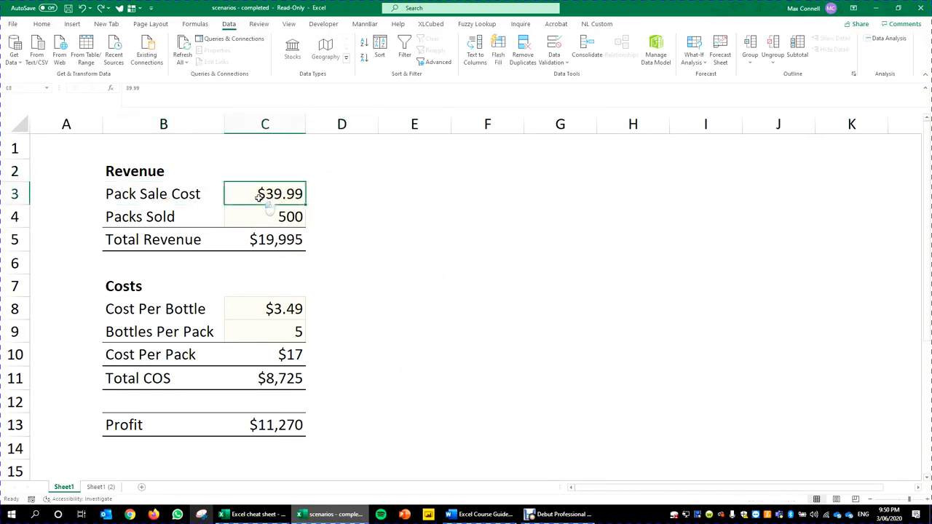
{"action": "left_click_drag", "start_coordinate": [168, 224], "coordinate": [259, 221]}
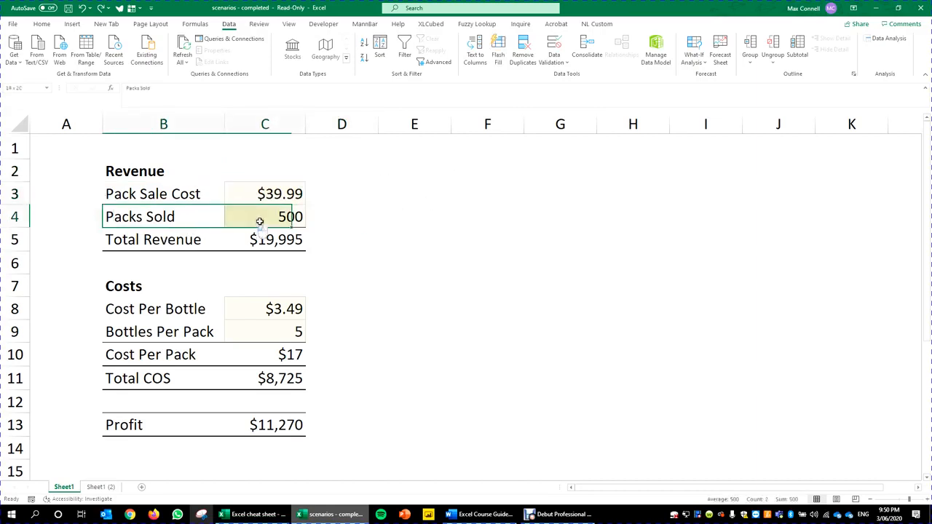
{"action": "left_click", "coordinate": [270, 219]}
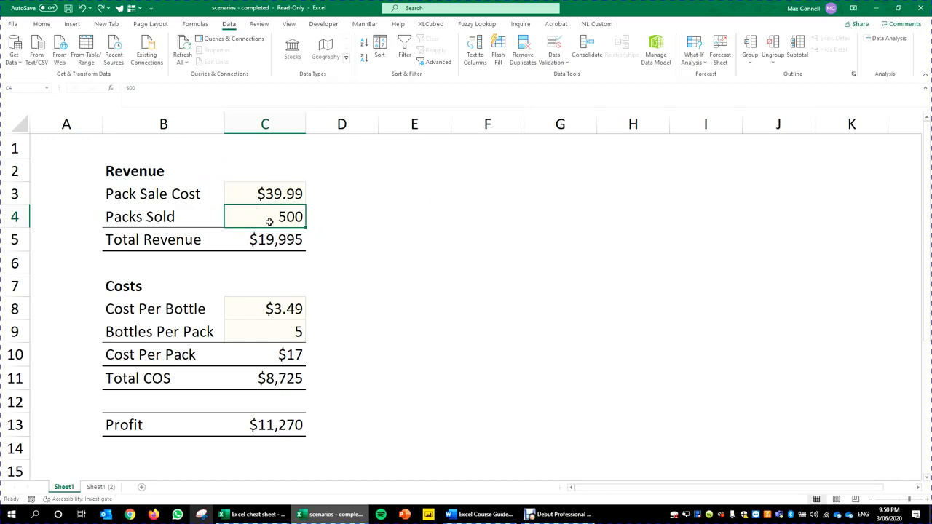
Step: Examine the cost inputs in C8 and C9 and the profit formula in C13
{"action": "left_click", "coordinate": [266, 313]}
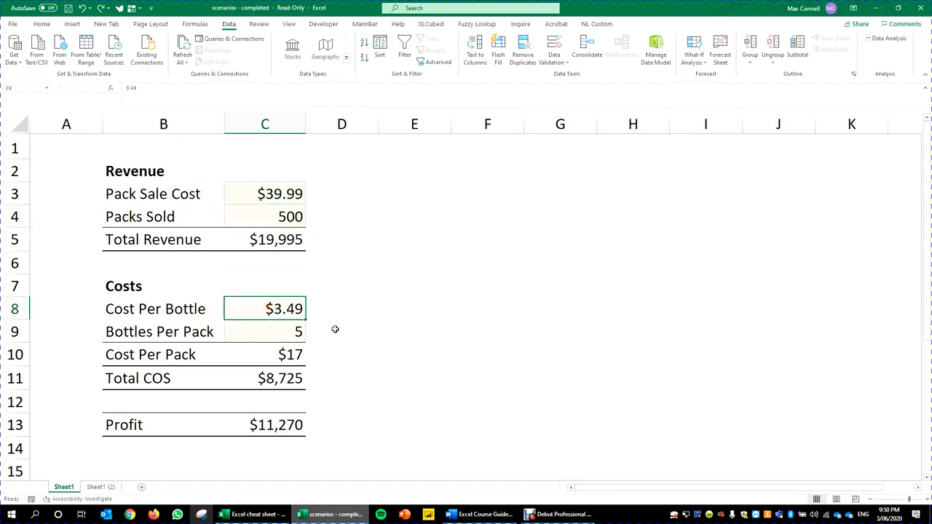
{"action": "left_click", "coordinate": [257, 336]}
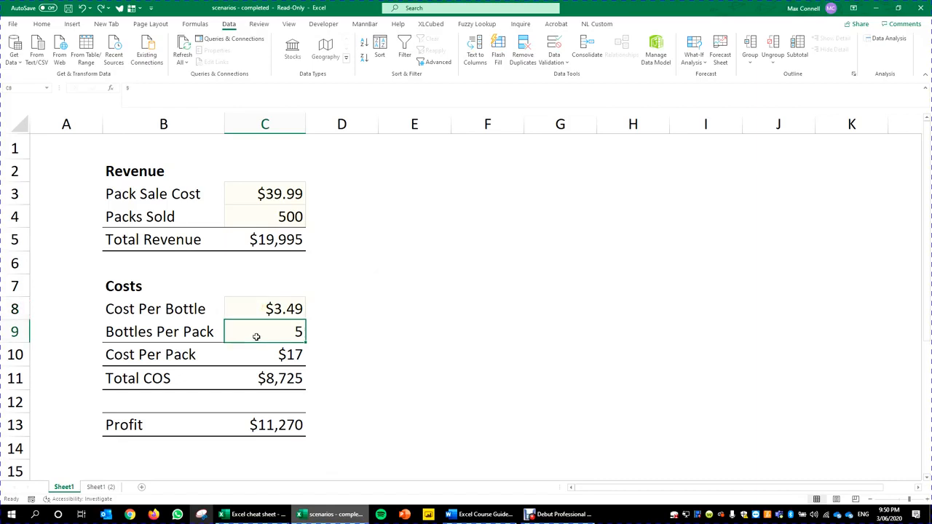
{"action": "left_click", "coordinate": [404, 340]}
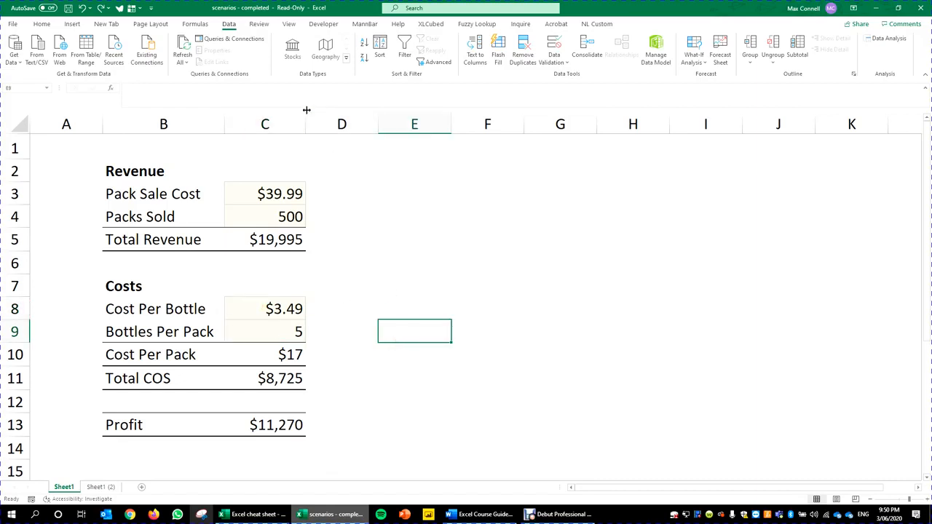
{"action": "left_click", "coordinate": [244, 424]}
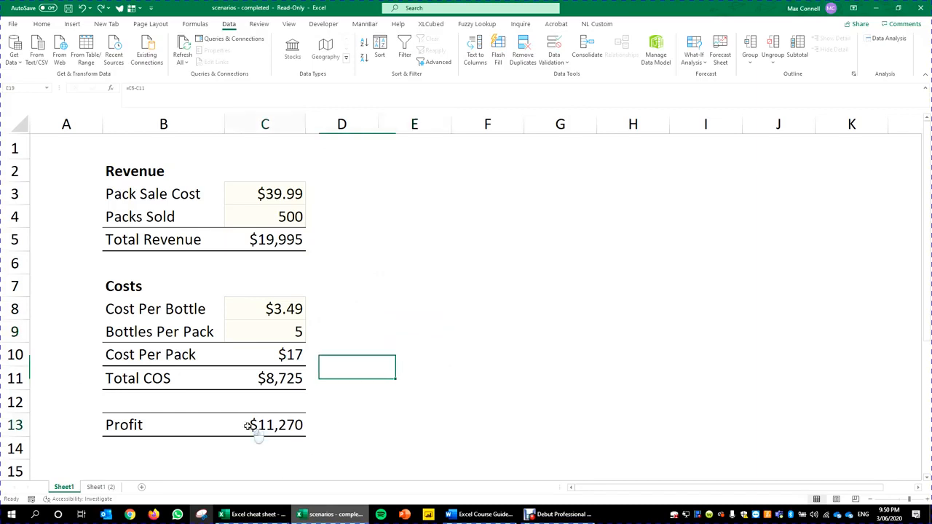
Step: Highlight the empty range D2 to J13 beside the model and the model's own cells, leaving both unedited
{"action": "left_click", "coordinate": [426, 257]}
{"action": "left_click", "coordinate": [414, 185]}
{"action": "left_click", "coordinate": [251, 146]}
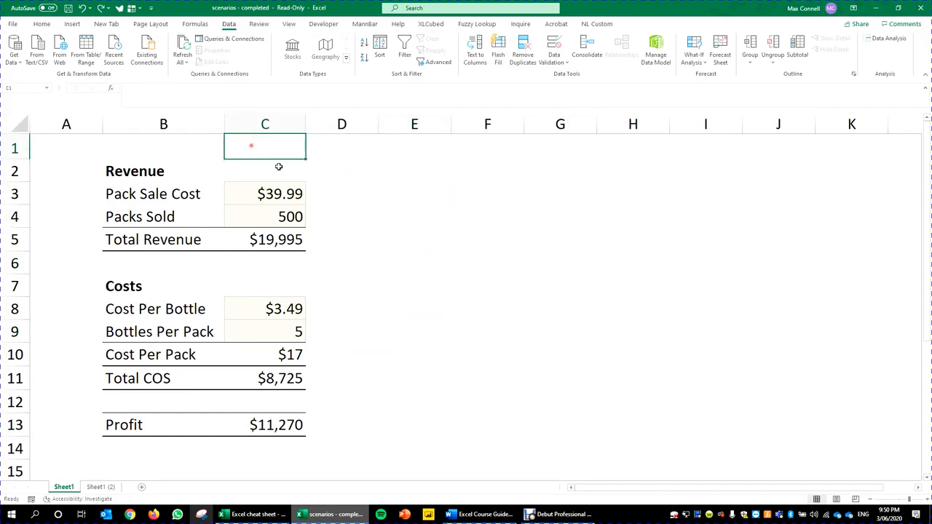
{"action": "left_click", "coordinate": [279, 168]}
{"action": "left_click_drag", "start_coordinate": [333, 173], "coordinate": [769, 427]}
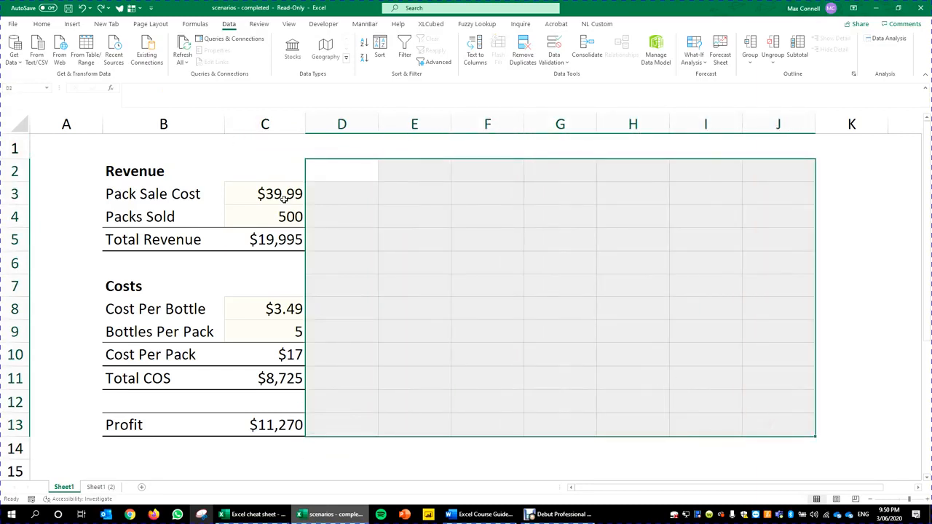
{"action": "left_click", "coordinate": [284, 199]}
{"action": "left_click", "coordinate": [693, 55]}
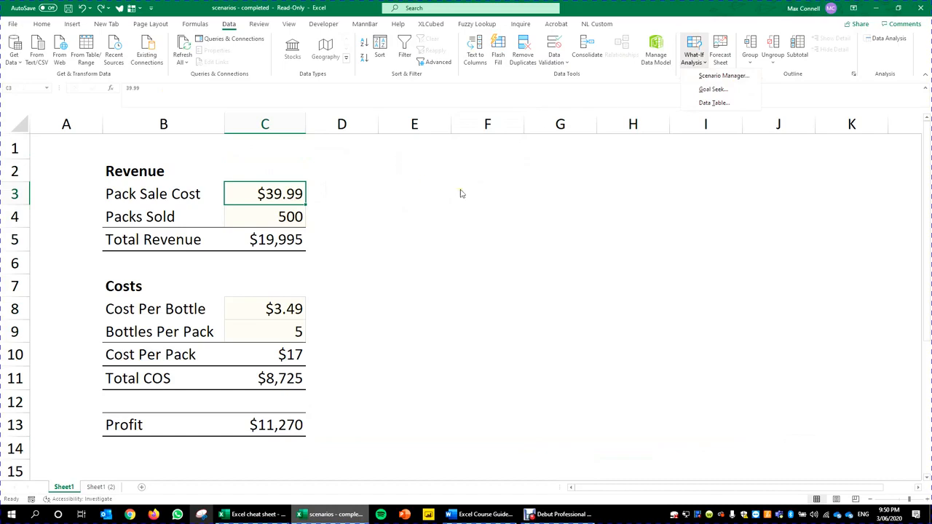
{"action": "left_click", "coordinate": [274, 222]}
{"action": "left_click", "coordinate": [371, 215]}
{"action": "left_click_drag", "start_coordinate": [353, 168], "coordinate": [893, 425]}
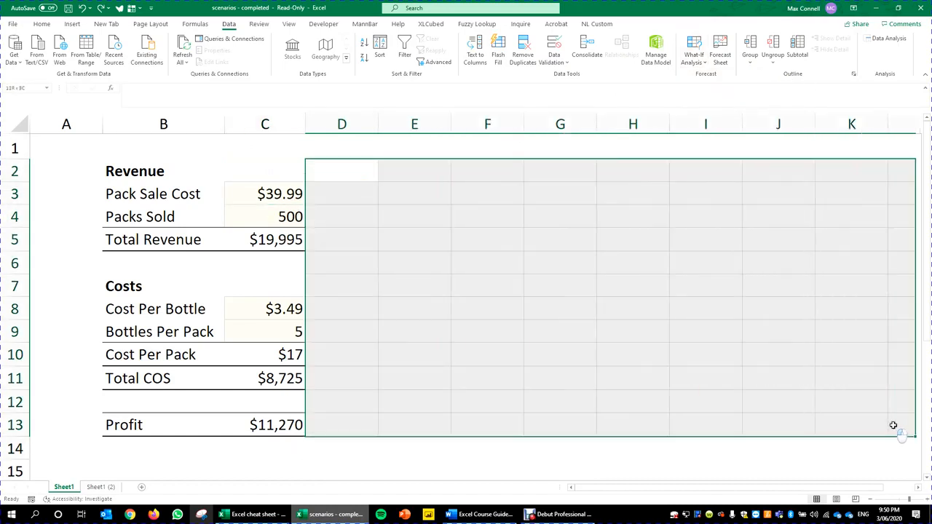
{"action": "left_click_drag", "start_coordinate": [339, 173], "coordinate": [802, 421]}
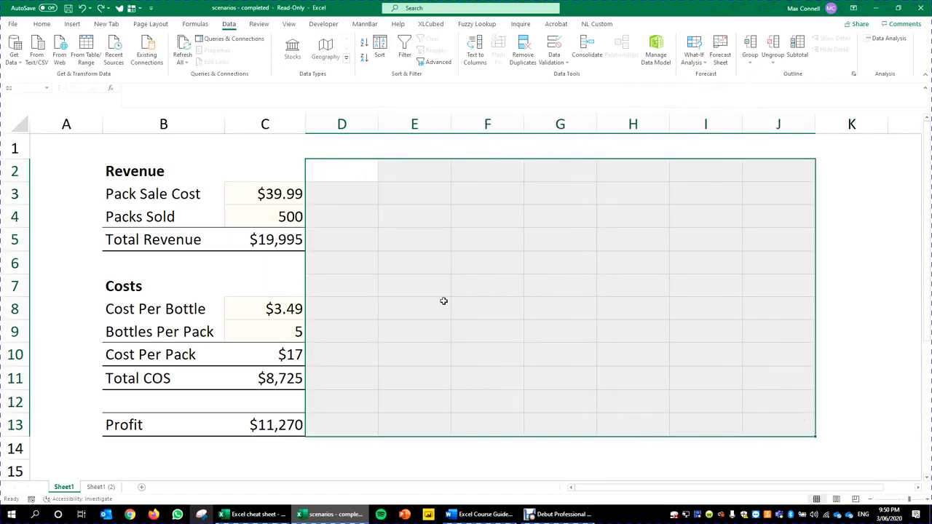
{"action": "left_click_drag", "start_coordinate": [363, 178], "coordinate": [803, 430]}
{"action": "left_click", "coordinate": [374, 180]}
{"action": "left_click_drag", "start_coordinate": [156, 175], "coordinate": [272, 444]}
{"action": "left_click", "coordinate": [399, 257]}
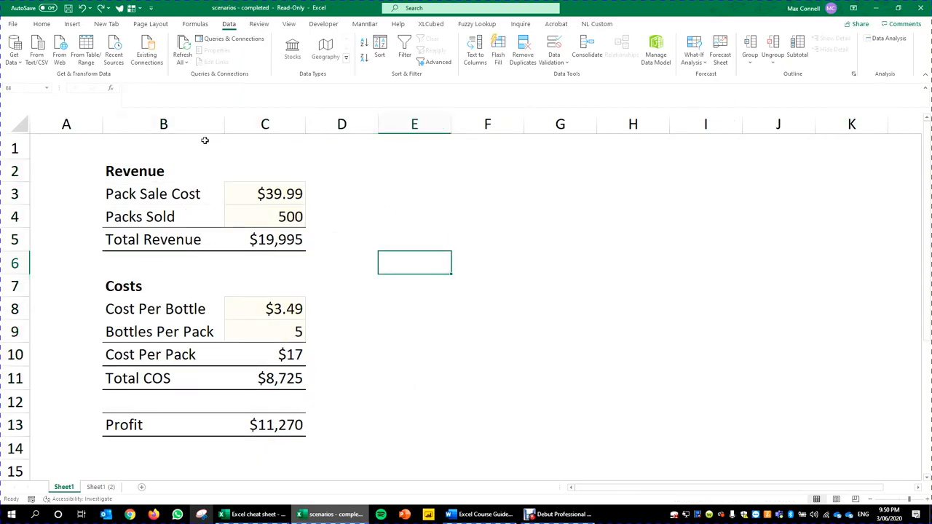
{"action": "left_click", "coordinate": [694, 56]}
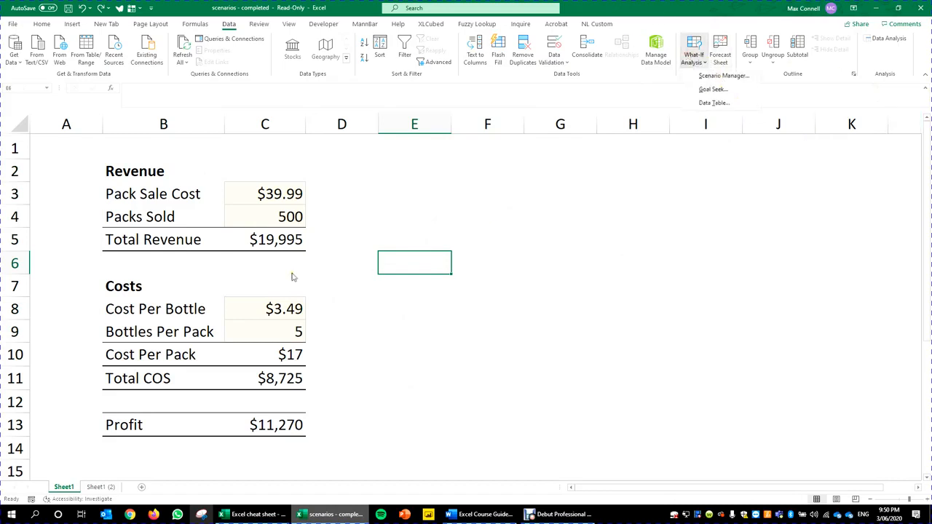
{"action": "left_click", "coordinate": [320, 253]}
{"action": "left_click", "coordinate": [379, 219]}
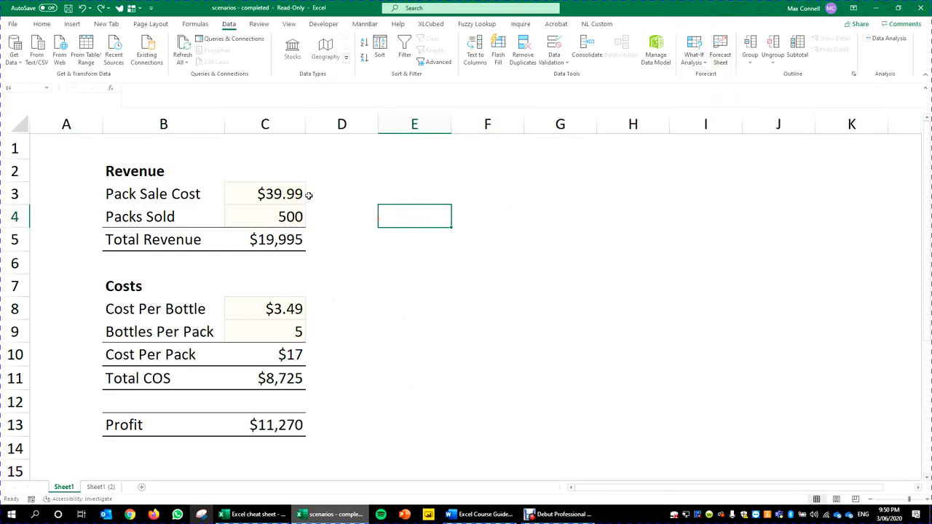
Step: Open Scenario Manager and begin a new scenario named Cola
{"action": "left_click", "coordinate": [683, 56]}
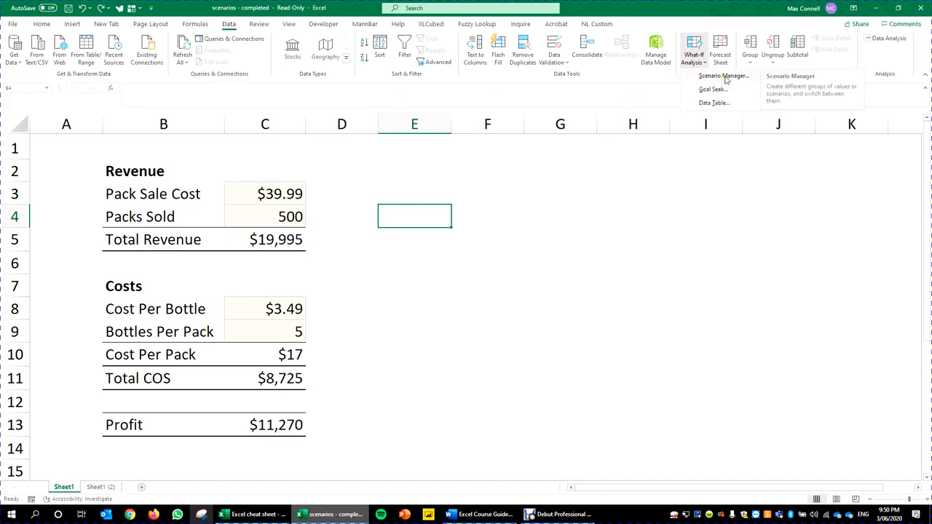
{"action": "left_click", "coordinate": [723, 78]}
{"action": "left_click_drag", "start_coordinate": [380, 144], "coordinate": [492, 145]}
{"action": "left_click", "coordinate": [517, 186]}
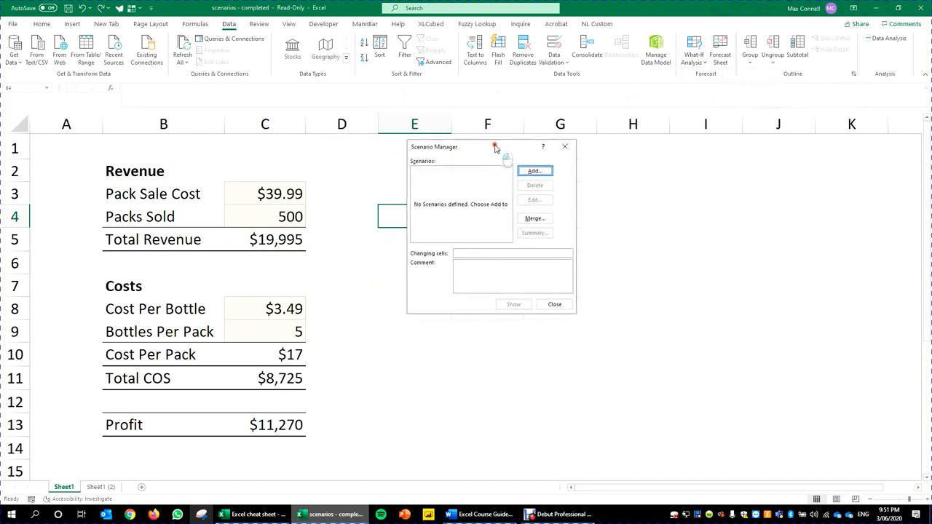
{"action": "left_click", "coordinate": [535, 171]}
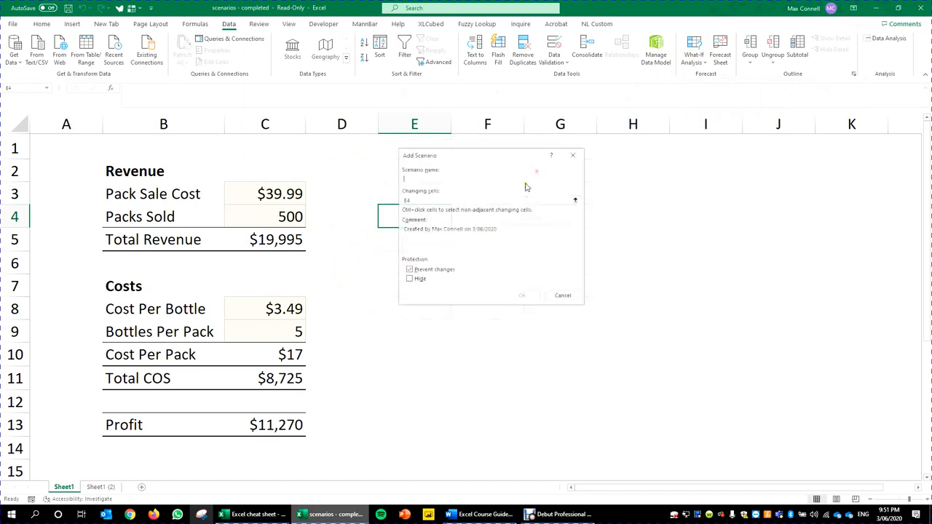
{"action": "type", "text": "Cola"}
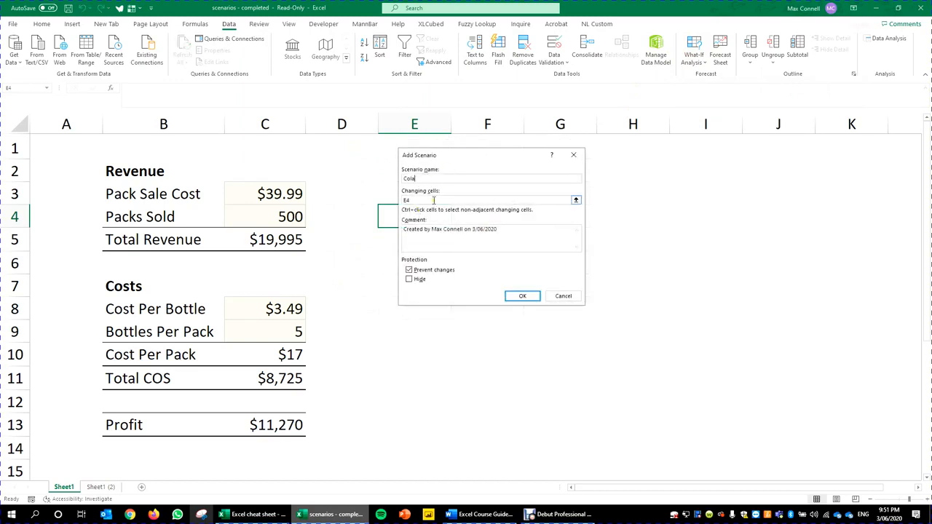
Step: Set the Cola scenario's changing cells to the input ranges C3:C4 and C8:C9
{"action": "left_click", "coordinate": [461, 201]}
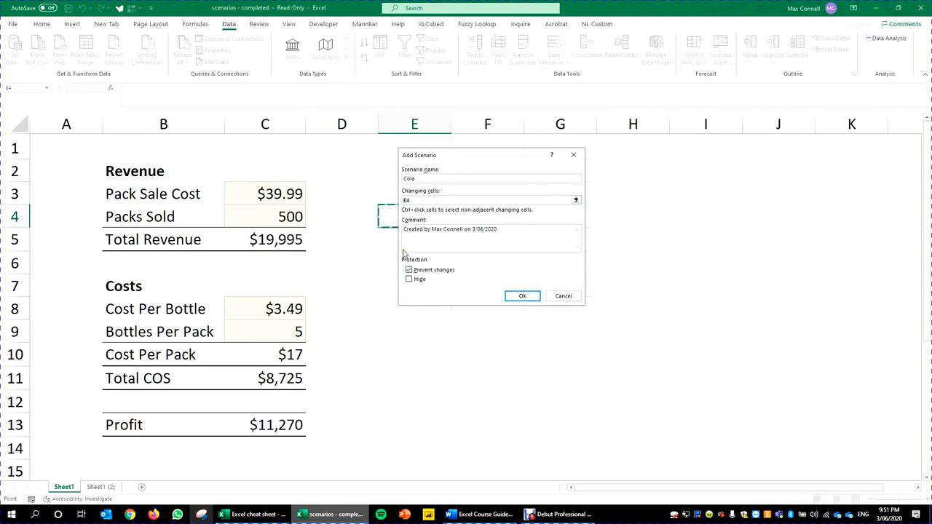
{"action": "key", "text": "BackSpace"}
{"action": "left_click_drag", "start_coordinate": [264, 198], "coordinate": [276, 222]}
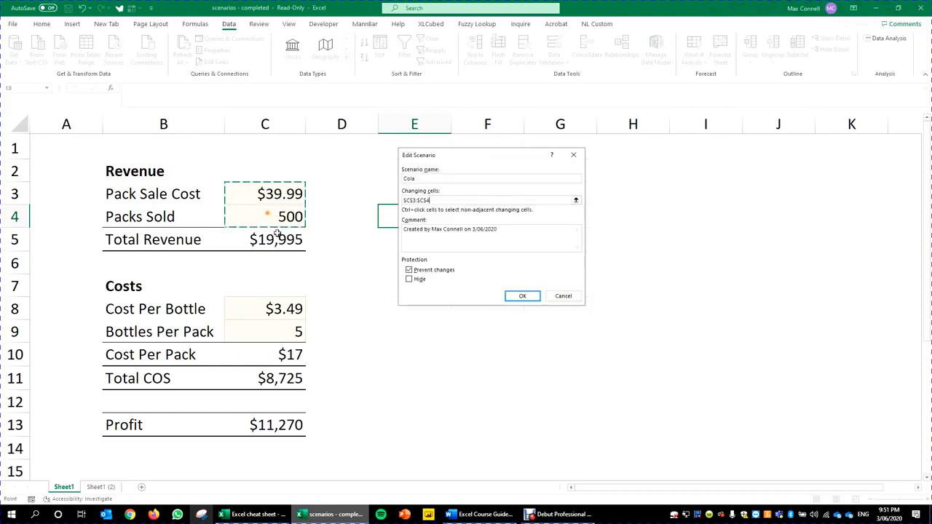
{"action": "left_click_drag", "start_coordinate": [270, 300], "coordinate": [273, 329]}
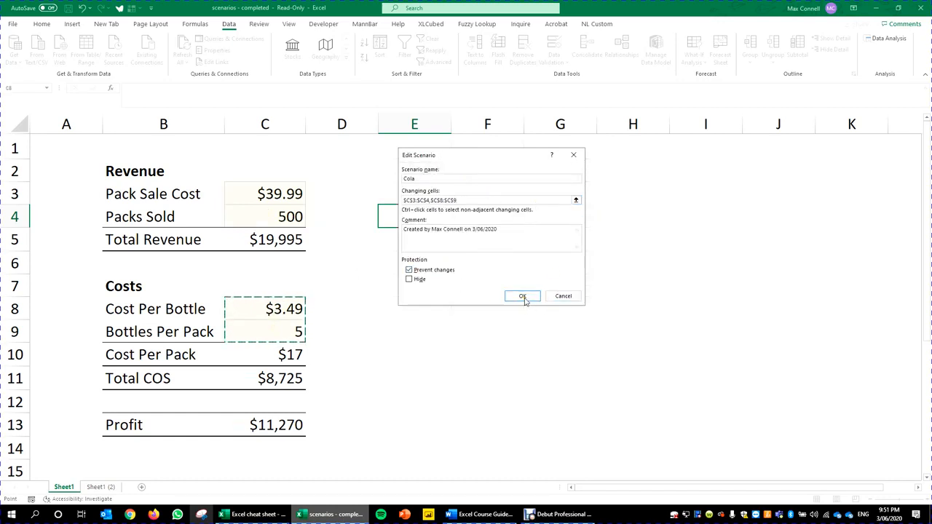
Step: Replace the Cola scenario's comment with "Cola variables" and proceed to its scenario values
{"action": "left_click", "coordinate": [532, 230]}
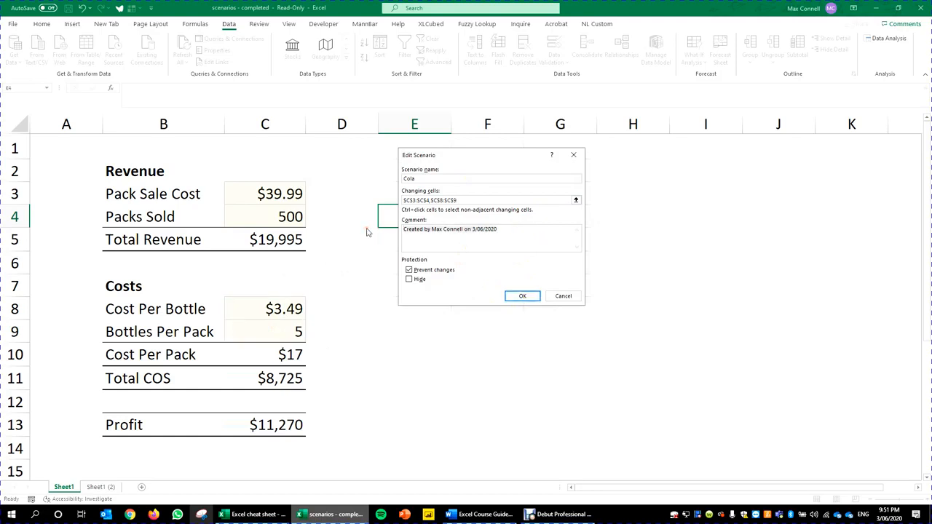
{"action": "key", "text": "ctrl+a"}
{"action": "key", "text": "Delete"}
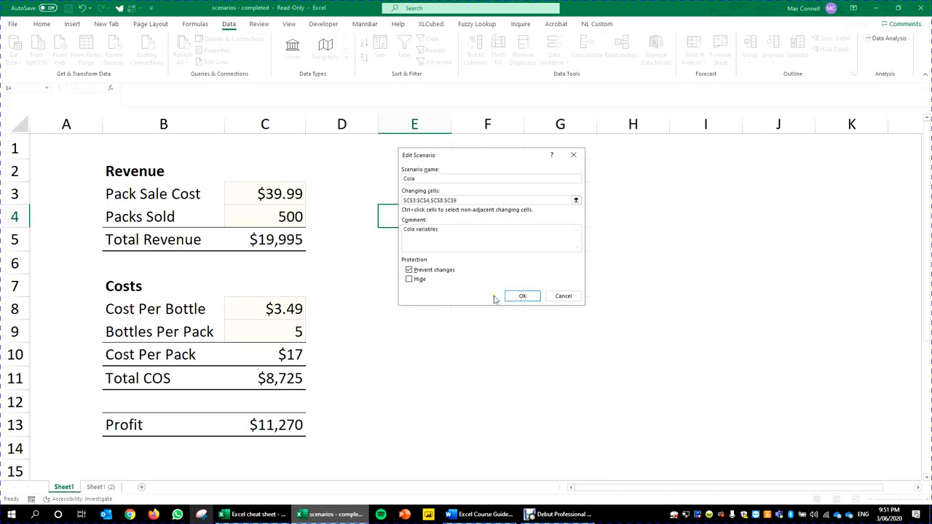
{"action": "left_click", "coordinate": [421, 272]}
{"action": "left_click", "coordinate": [531, 299]}
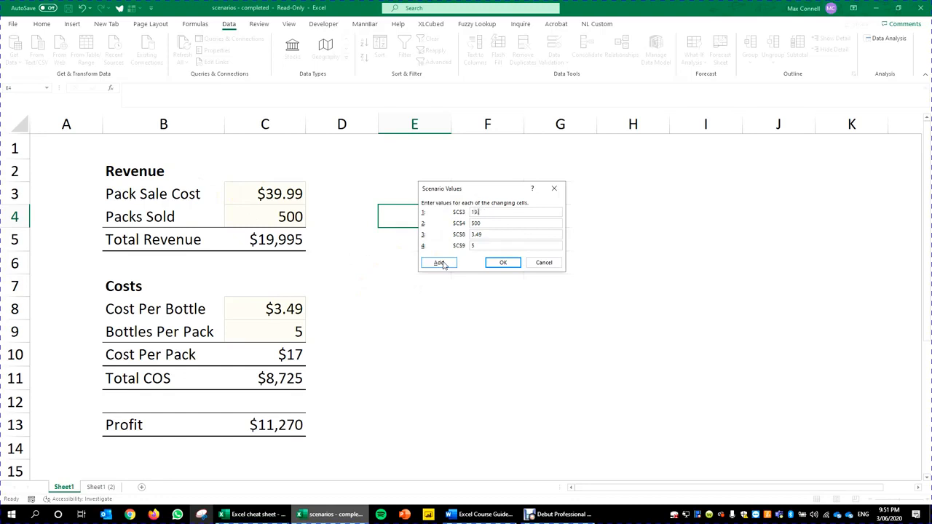
Step: Enter the Cola scenario's values for the changing cells C3, C4, C8 and C9, and save it
{"action": "key", "text": "Tab"}
{"action": "left_click", "coordinate": [517, 234]}
{"action": "left_click", "coordinate": [500, 245]}
{"action": "left_click", "coordinate": [503, 263]}
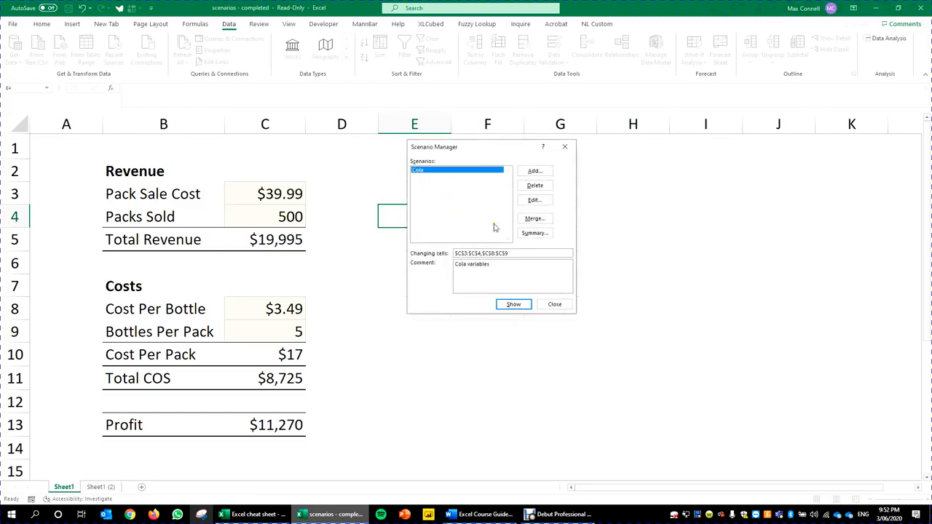
Step: Add a scenario named Fanta on changing cells C3:C4 and C8:C9, replacing its comment with a fanta one
{"action": "left_click", "coordinate": [537, 171]}
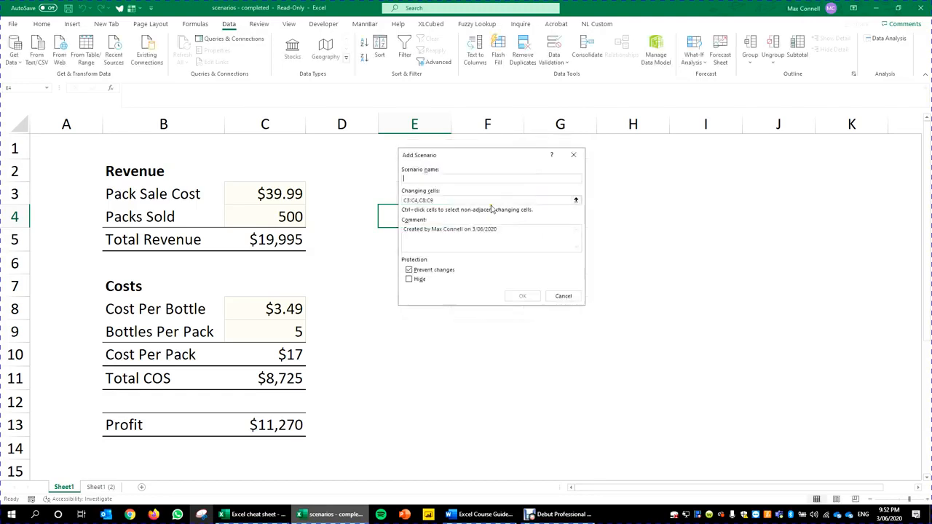
{"action": "type", "text": "Fanta"}
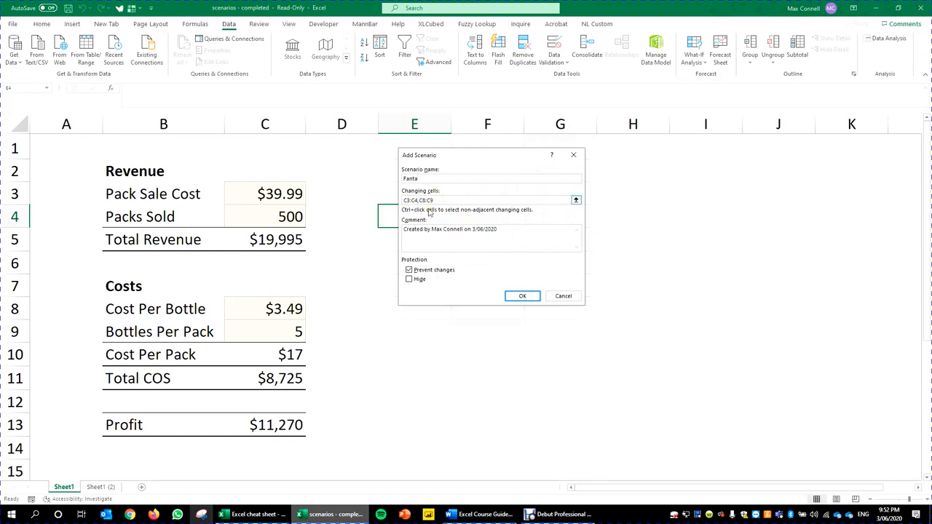
{"action": "left_click_drag", "start_coordinate": [529, 239], "coordinate": [86, 155]}
{"action": "type", "text": "fanta"}
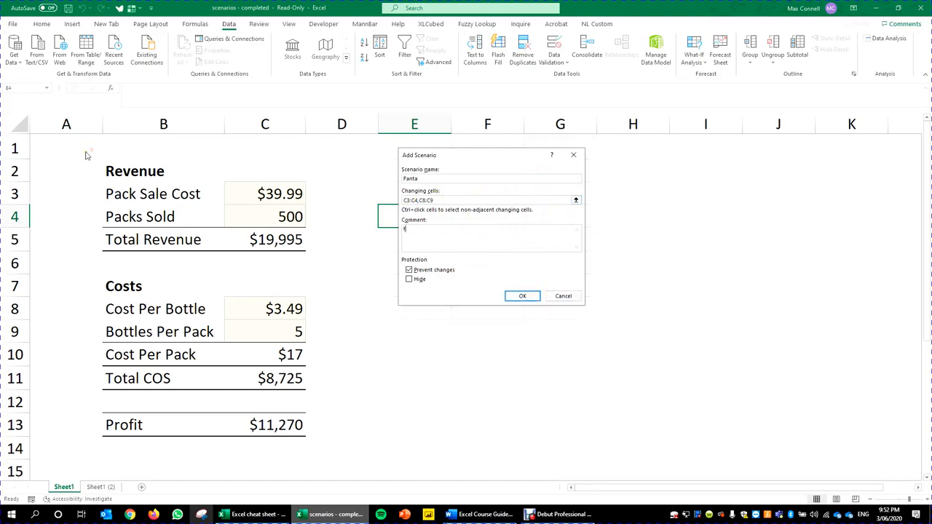
{"action": "left_click", "coordinate": [524, 296]}
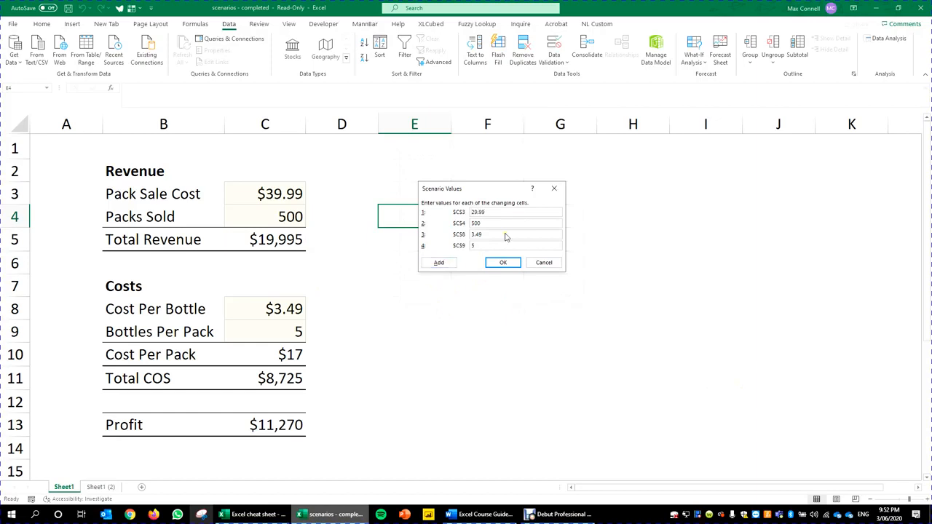
Step: Set the Fanta scenario's C3 value to 29.99, fill in its remaining cell values, and save it
{"action": "key", "text": "Tab"}
{"action": "left_click", "coordinate": [509, 235]}
{"action": "key", "text": "Tab"}
{"action": "left_click", "coordinate": [503, 263]}
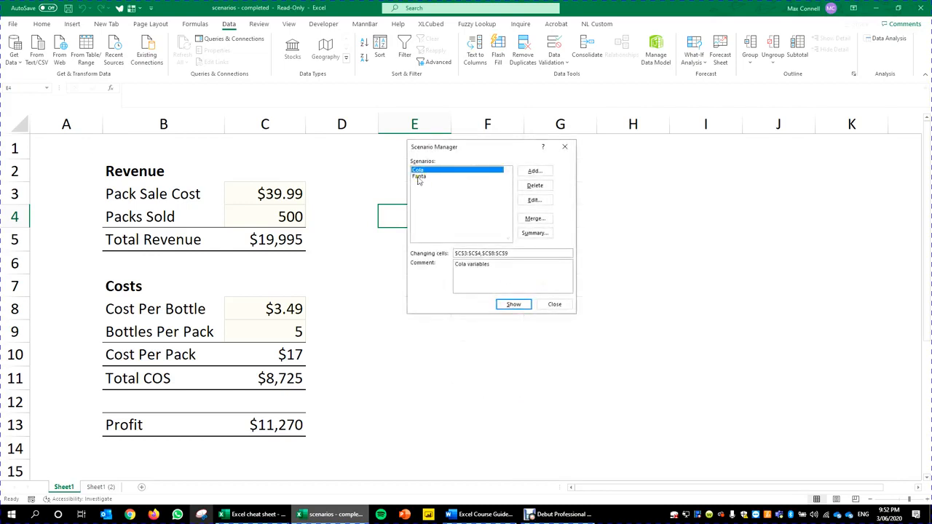
Step: Add a scenario named Alcoholic.Drink on changing cells C3:C4 and C8:C9, with the comment "alcoholic" and Prevent changes turned off
{"action": "left_click", "coordinate": [535, 171]}
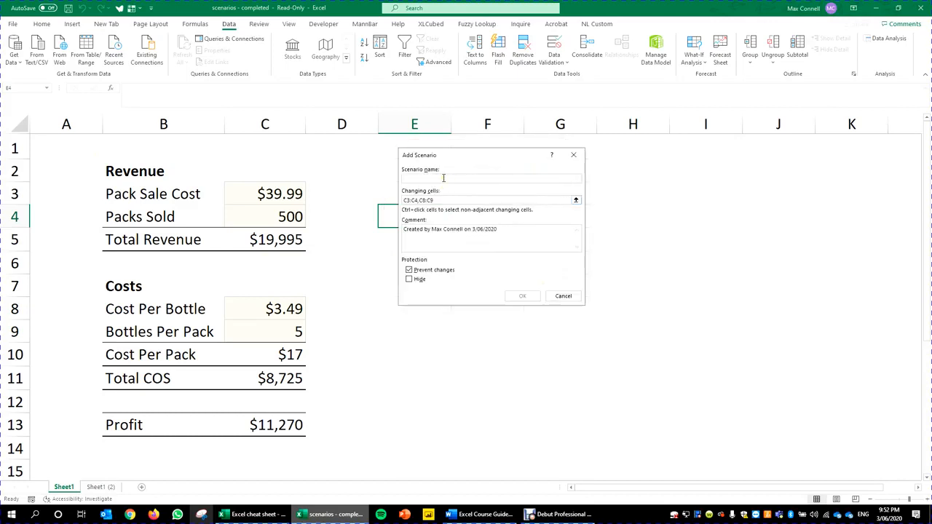
{"action": "type", "text": "AlcoholicDrink"}
{"action": "left_click", "coordinate": [448, 201]}
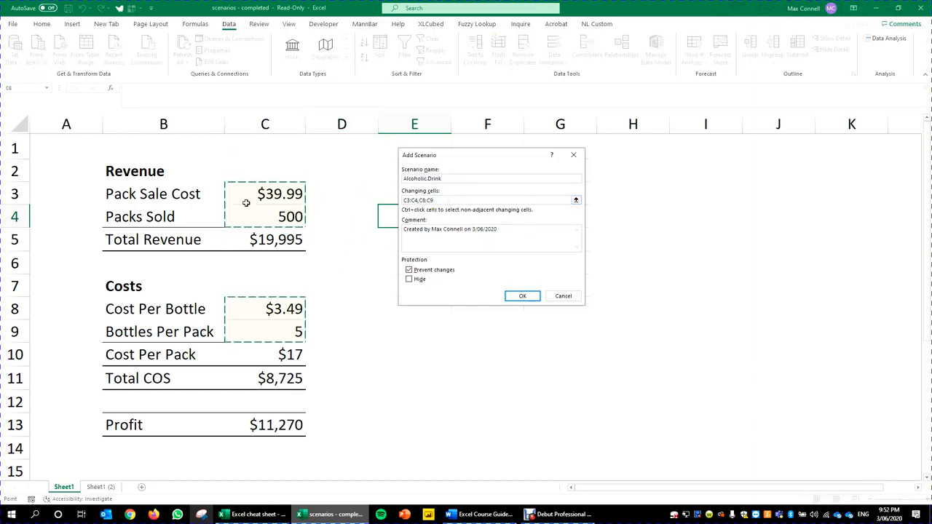
{"action": "left_click", "coordinate": [539, 251]}
{"action": "key", "text": "ctrl+a"}
{"action": "type", "text": "al"}
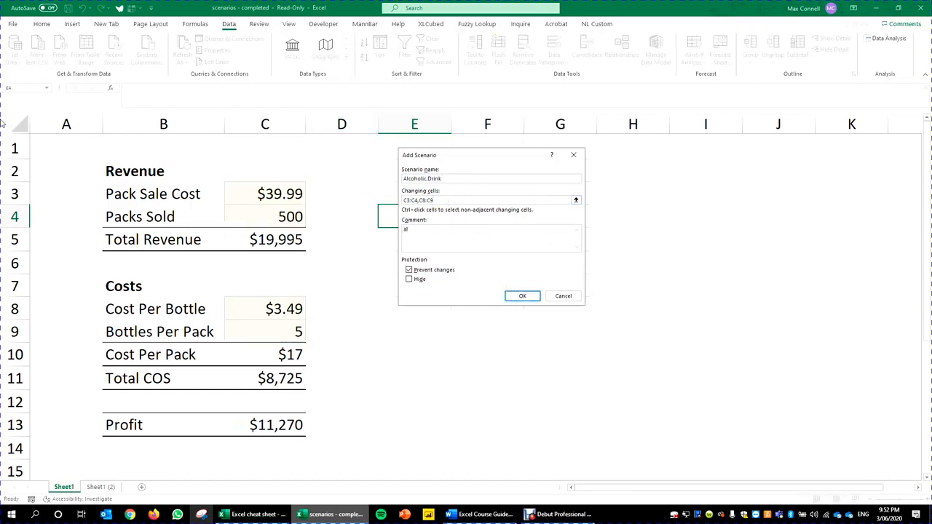
{"action": "type", "text": "coholic"}
{"action": "left_click", "coordinate": [409, 270]}
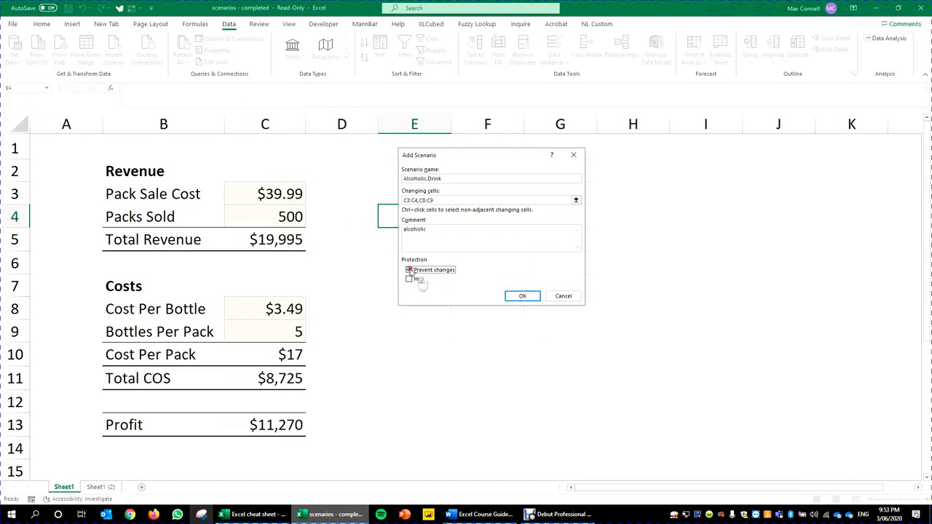
{"action": "left_click", "coordinate": [520, 296]}
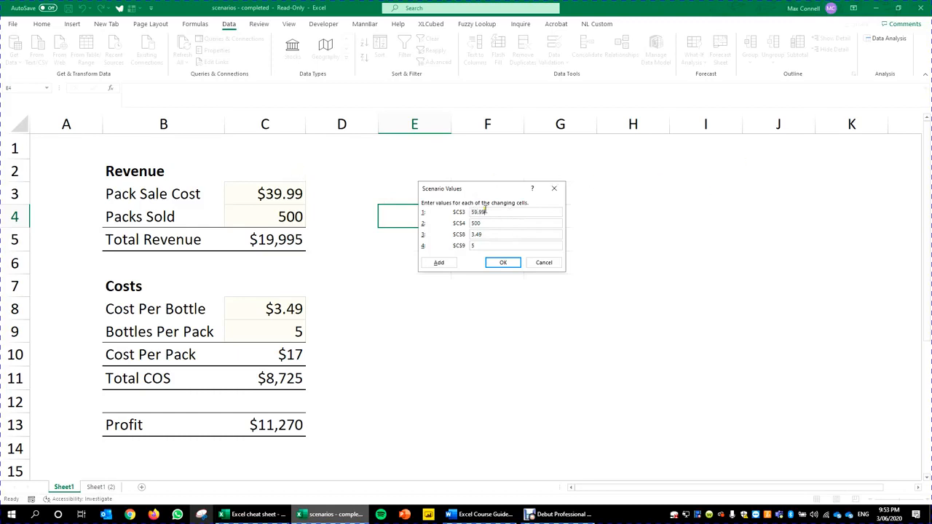
Step: Set the Alcoholic.Drink scenario's values to C3 59.99, C4 450, C8 3.49 and C9 10, and save it
{"action": "left_click_drag", "start_coordinate": [492, 224], "coordinate": [277, 167]}
{"action": "key", "text": "Tab"}
{"action": "left_click", "coordinate": [502, 265]}
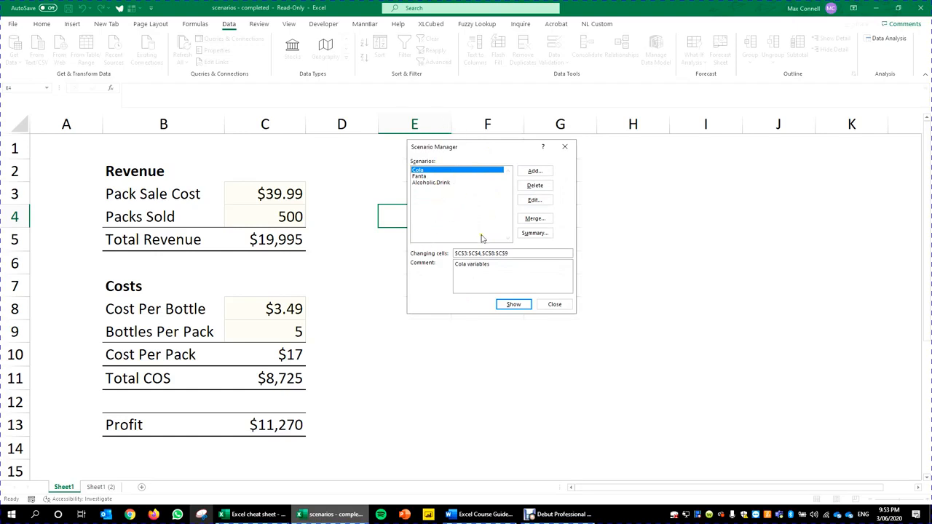
Step: Show the Cola, Fanta and Alcoholic.Drink scenarios in turn on the revenue and cost model
{"action": "left_click", "coordinate": [511, 304]}
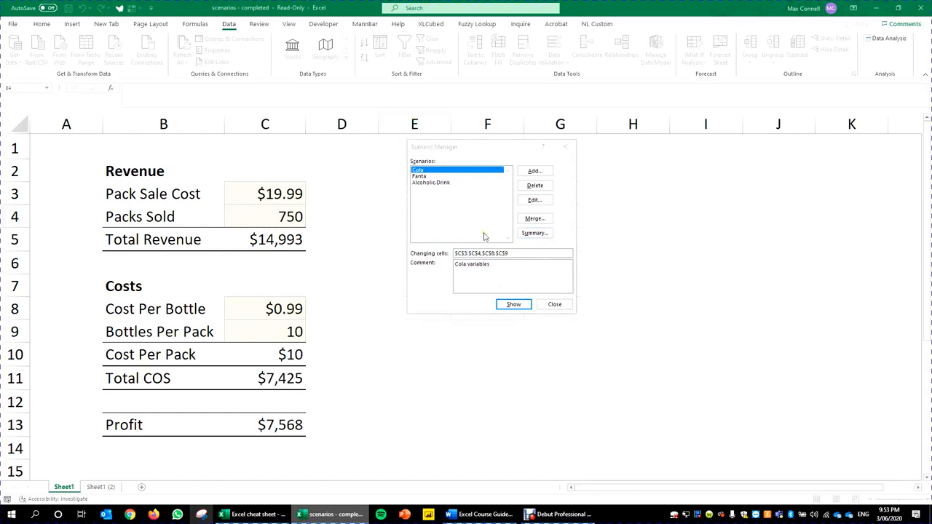
{"action": "left_click", "coordinate": [432, 176]}
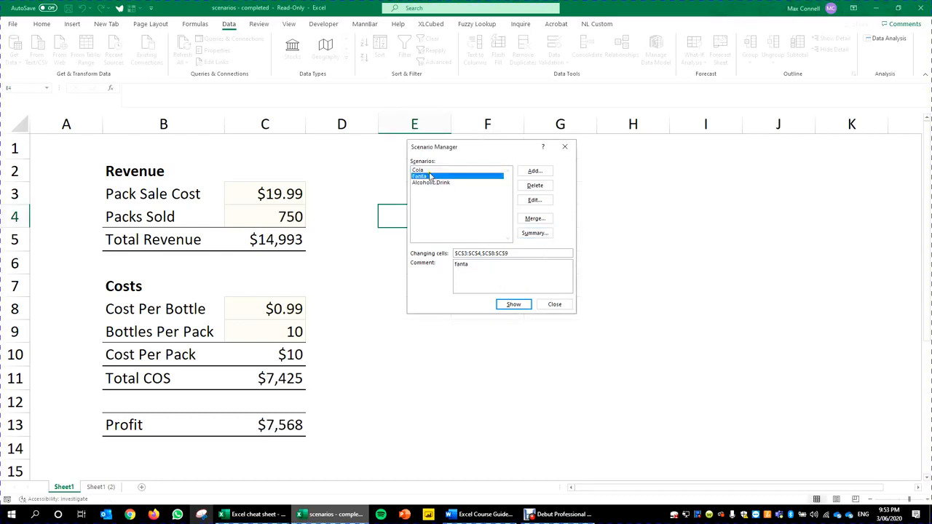
{"action": "left_click", "coordinate": [511, 306]}
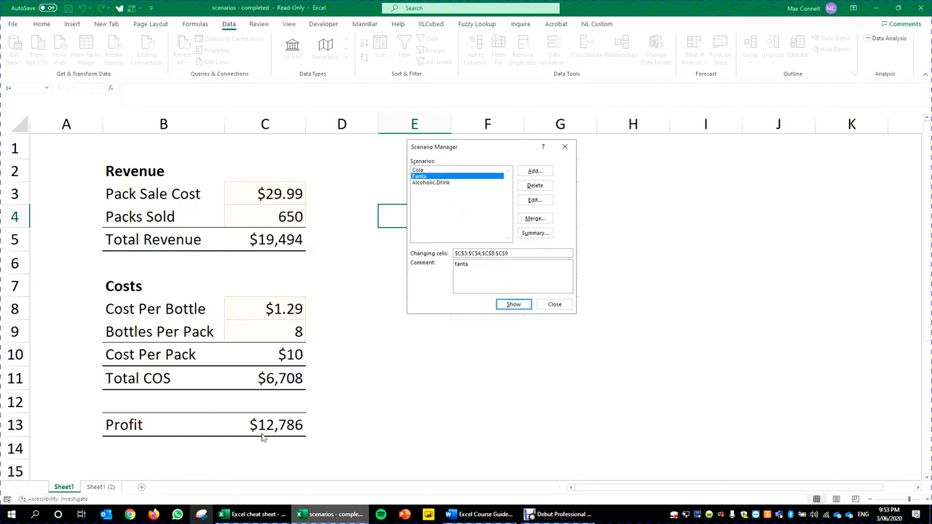
{"action": "left_click", "coordinate": [439, 186]}
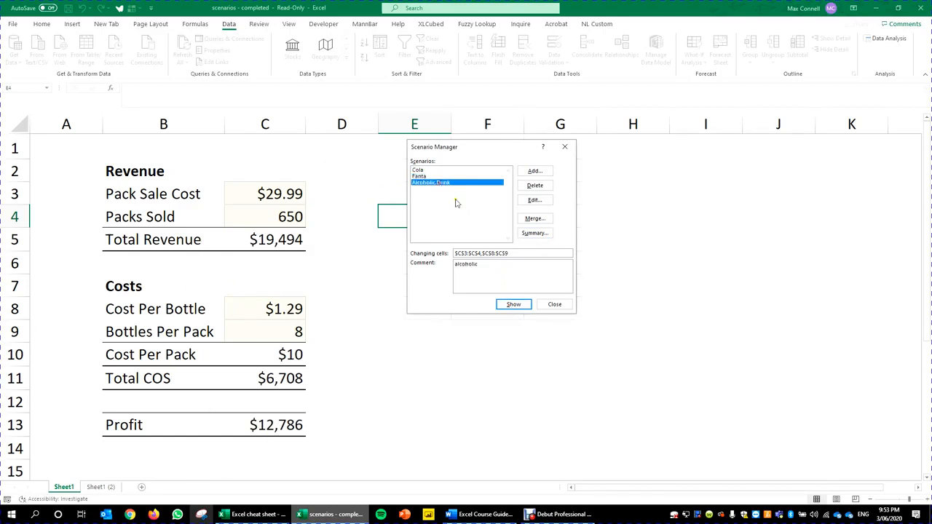
{"action": "left_click", "coordinate": [513, 306]}
Step: Cycle through the Cola, Fanta and Alcoholic.Drink scenarios once more to compare their profit
{"action": "left_click", "coordinate": [430, 170]}
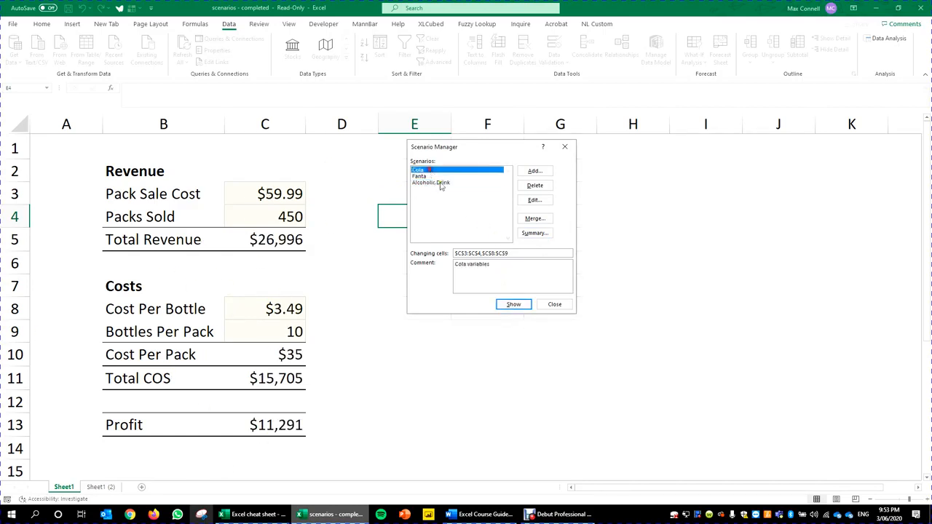
{"action": "left_click", "coordinate": [510, 305]}
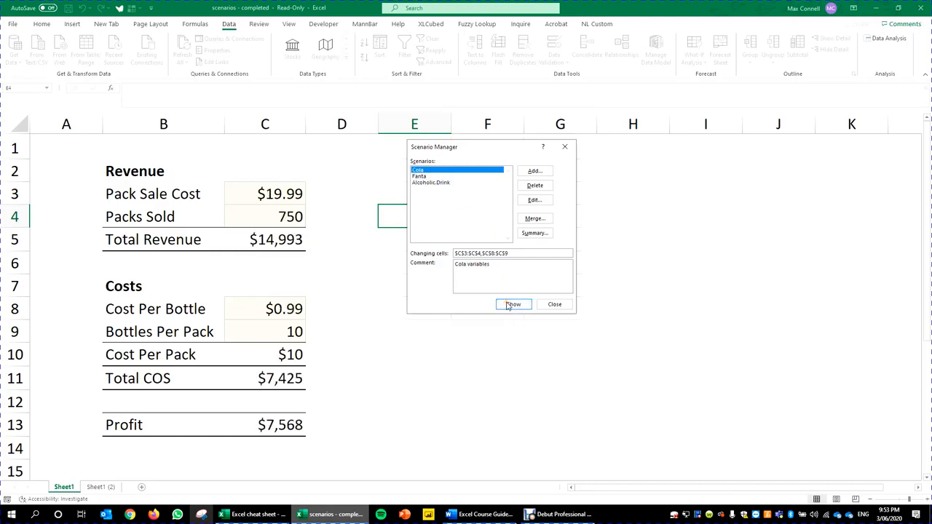
{"action": "left_click", "coordinate": [420, 176]}
{"action": "left_click", "coordinate": [512, 305]}
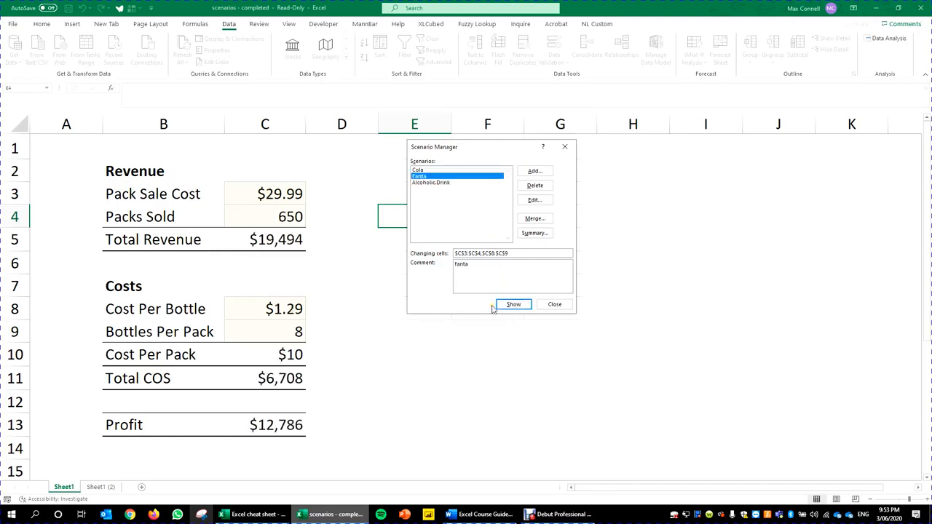
{"action": "left_click", "coordinate": [449, 183]}
{"action": "left_click", "coordinate": [508, 305]}
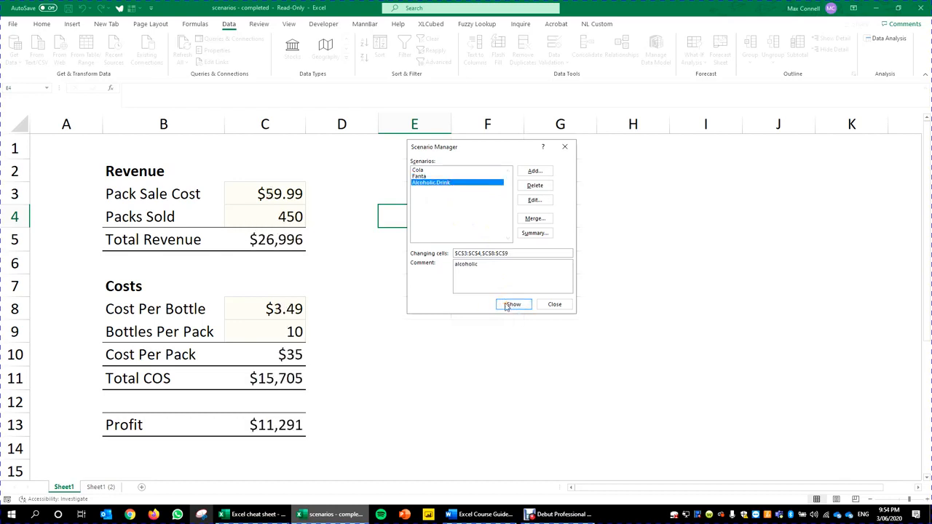
Step: Show the Cola scenario, edit its C4 value to 850, reapply it to the model, and close Scenario Manager
{"action": "left_click", "coordinate": [417, 171]}
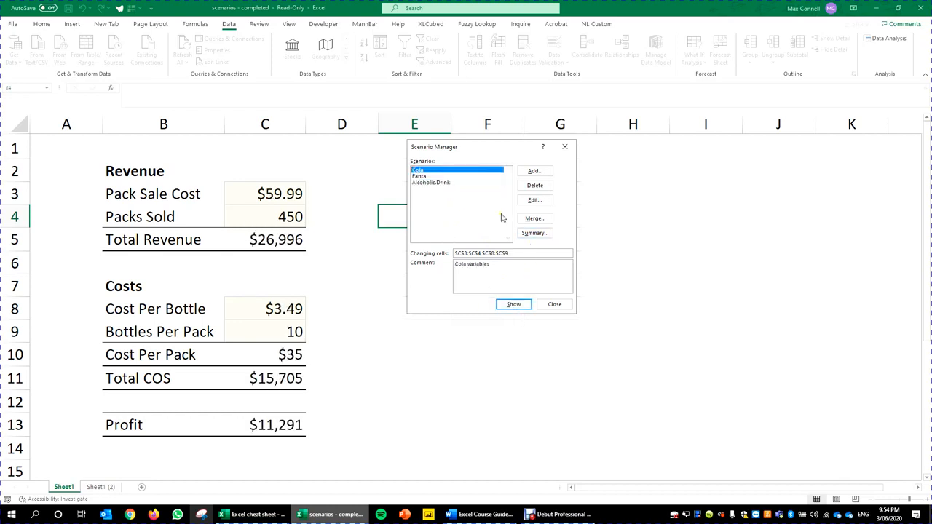
{"action": "left_click", "coordinate": [513, 304]}
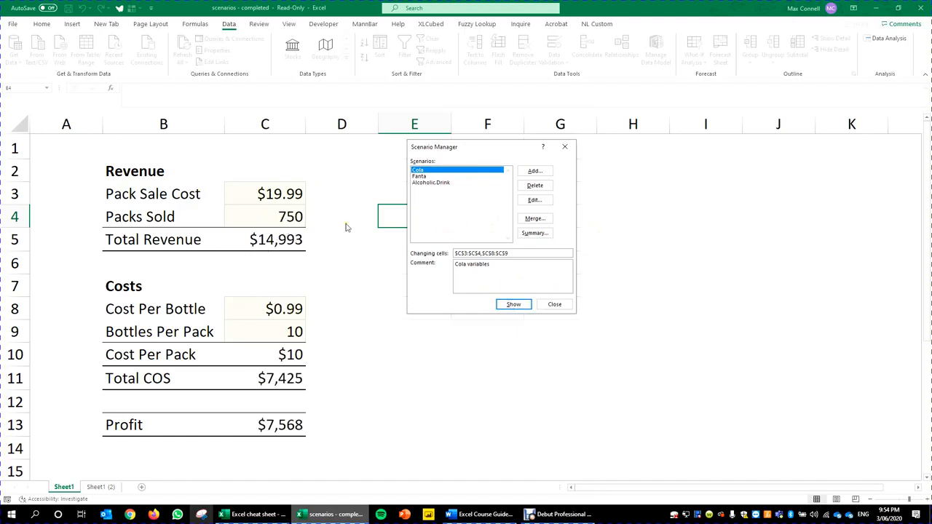
{"action": "left_click", "coordinate": [544, 204]}
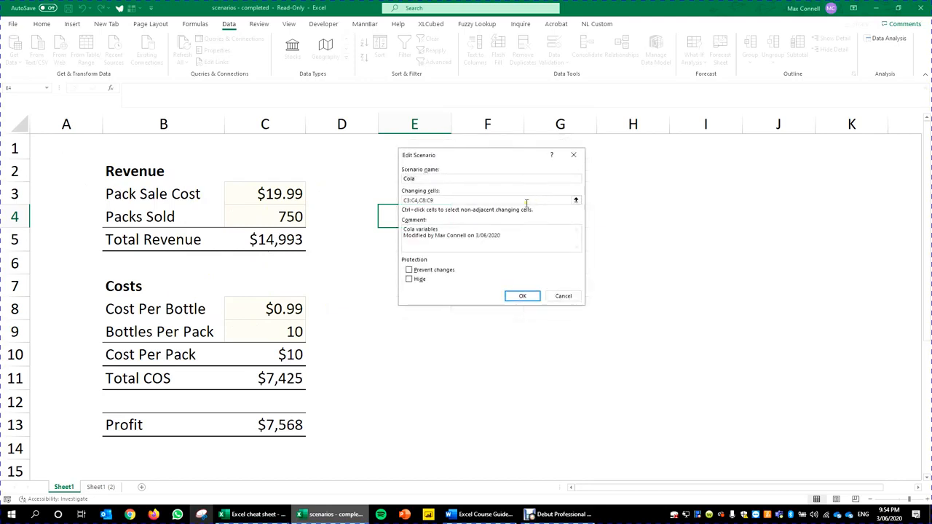
{"action": "left_click", "coordinate": [522, 298]}
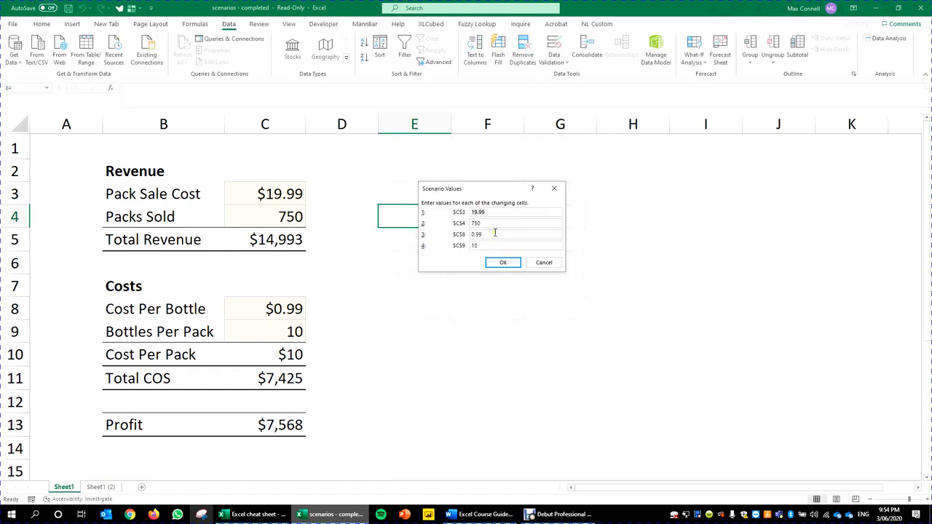
{"action": "key", "text": "Tab"}
{"action": "left_click", "coordinate": [501, 263]}
{"action": "left_click", "coordinate": [514, 304]}
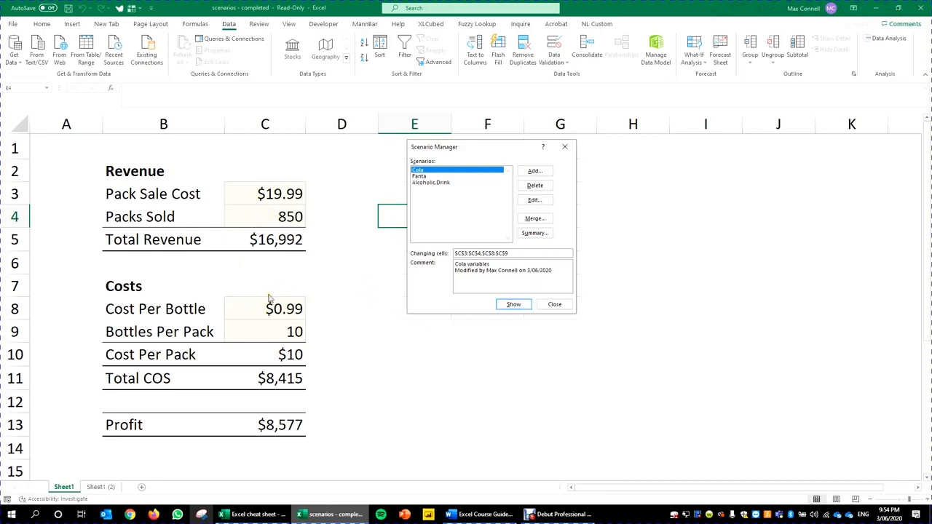
{"action": "left_click", "coordinate": [552, 306]}
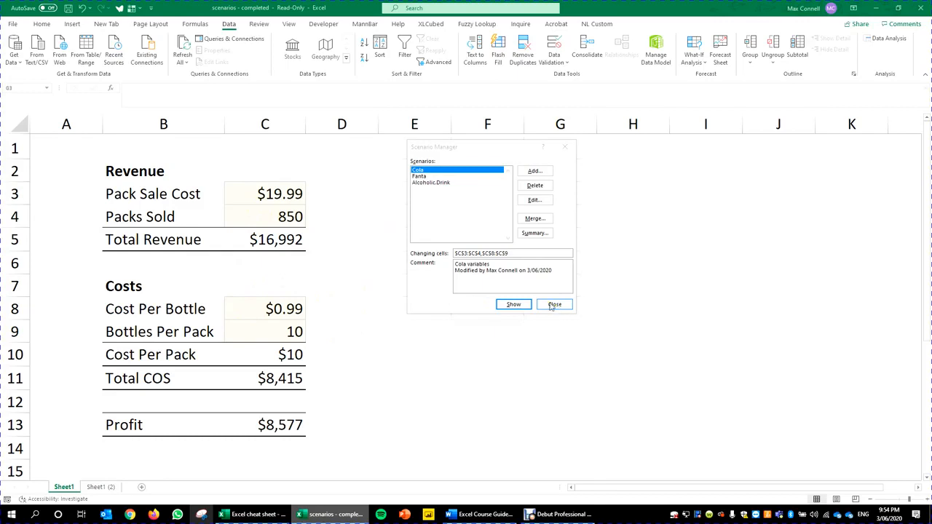
{"action": "left_click", "coordinate": [551, 306]}
Step: Overwrite the Pack Sale Cost in C3 with 0 and the Packs Sold in C4 with 1
{"action": "left_click", "coordinate": [333, 213]}
{"action": "left_click", "coordinate": [265, 185]}
{"action": "left_click", "coordinate": [251, 221]}
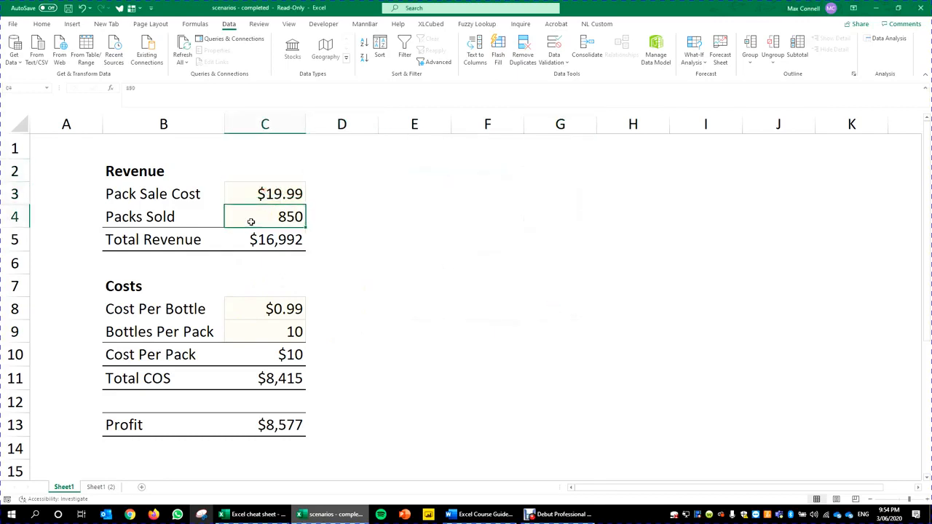
{"action": "left_click", "coordinate": [343, 222]}
{"action": "left_click", "coordinate": [280, 193]}
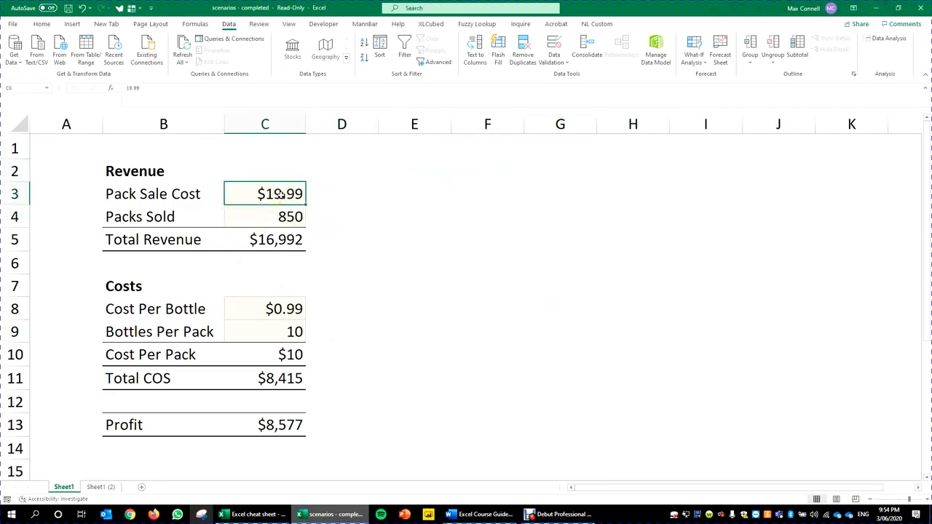
{"action": "type", "text": "0"}
{"action": "key", "text": "ctrl+Return"}
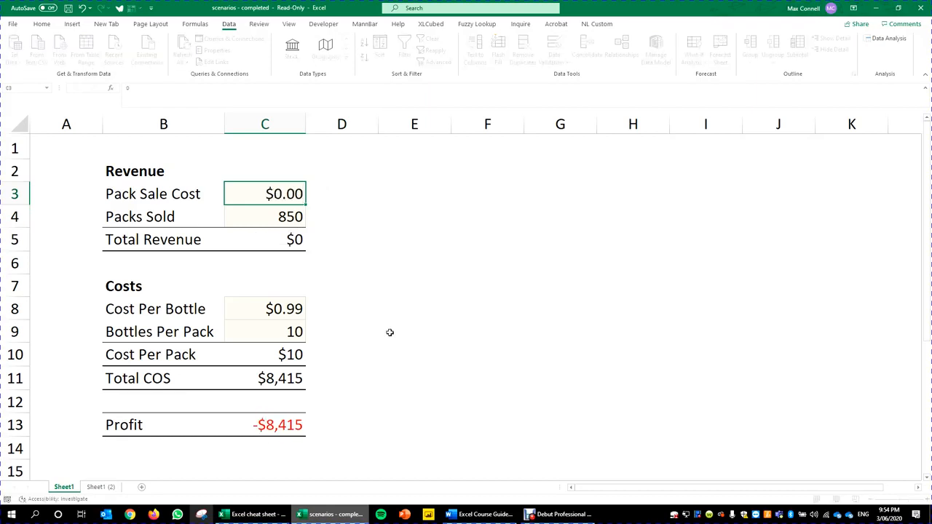
{"action": "key", "text": "Down"}
{"action": "type", "text": "1"}
{"action": "key", "text": "ctrl+Return"}
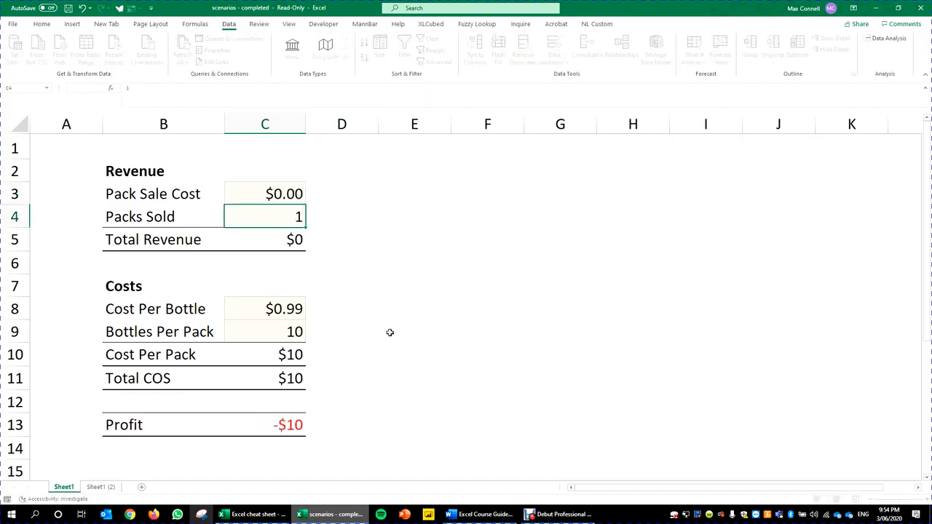
{"action": "left_click", "coordinate": [519, 280]}
{"action": "left_click", "coordinate": [499, 242]}
{"action": "left_click", "coordinate": [415, 231]}
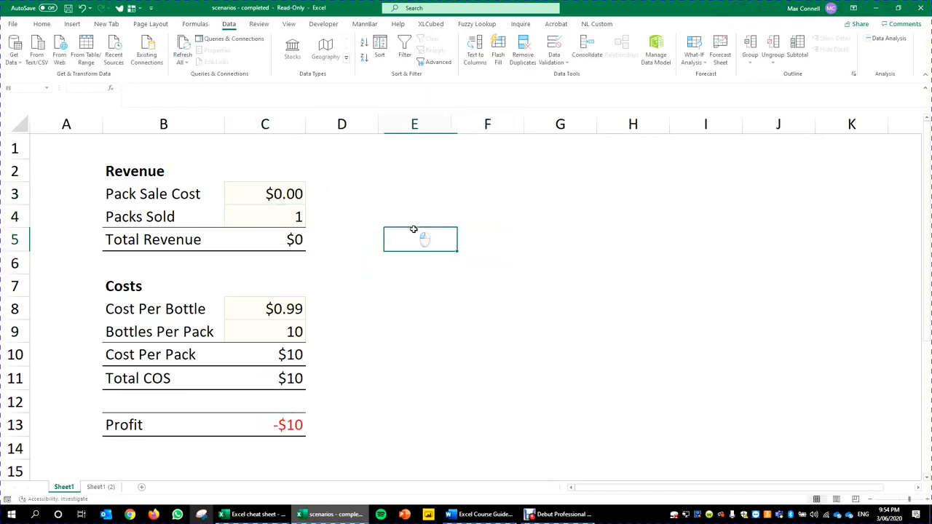
{"action": "left_click", "coordinate": [580, 191]}
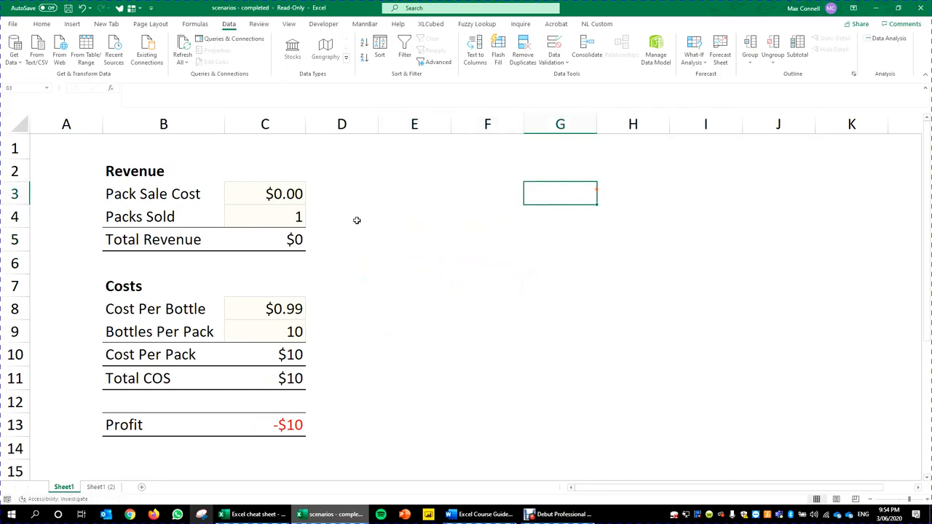
Step: Reopen Scenario Manager, apply Cola, Fanta and finally Alcoholic.Drink over the manual entries, and close the manager
{"action": "left_click", "coordinate": [693, 57]}
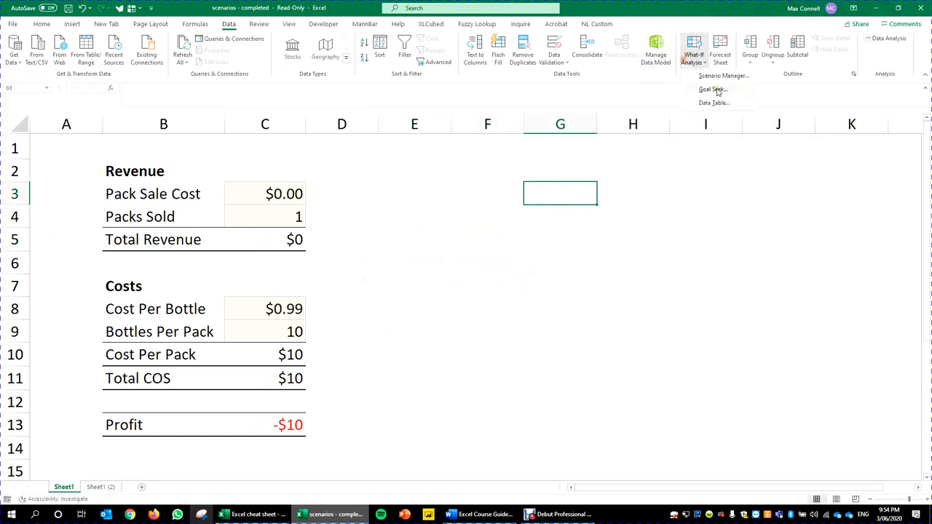
{"action": "left_click", "coordinate": [731, 76]}
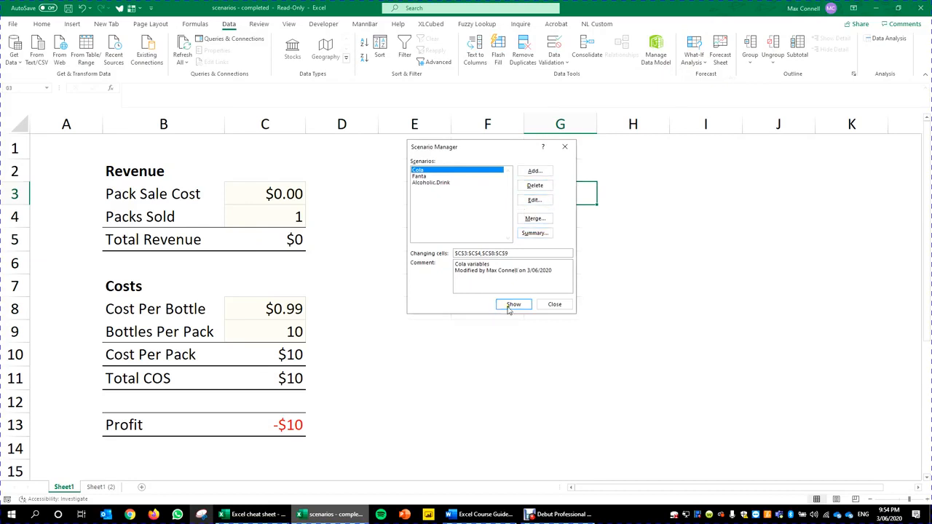
{"action": "left_click", "coordinate": [511, 306]}
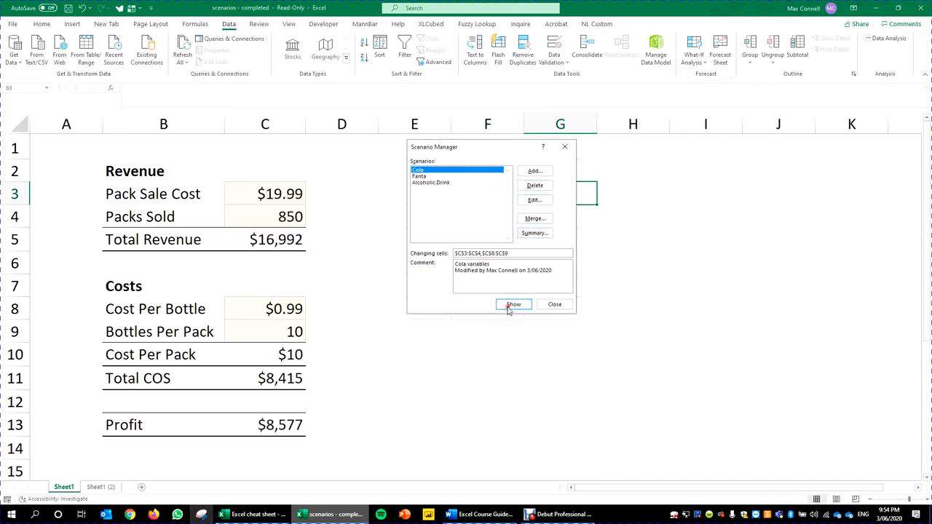
{"action": "left_click", "coordinate": [441, 177]}
{"action": "left_click", "coordinate": [512, 305]}
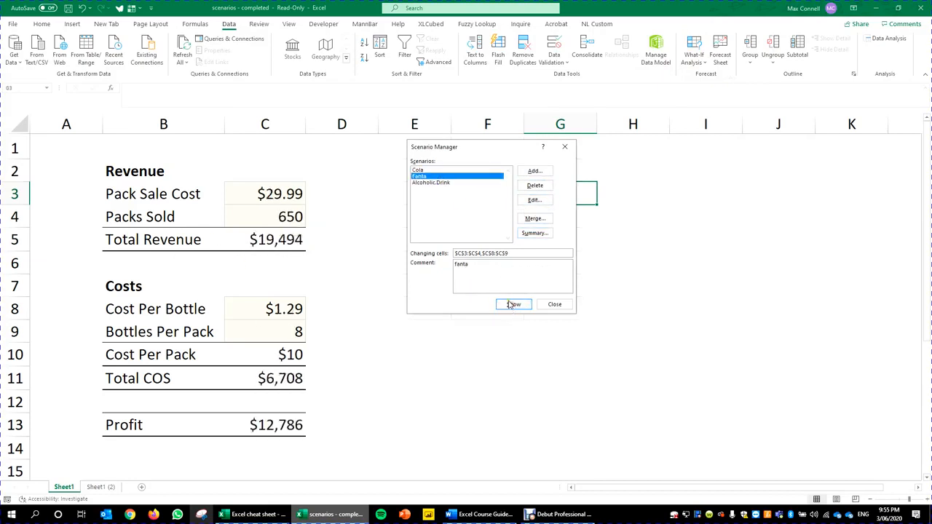
{"action": "left_click", "coordinate": [443, 183]}
{"action": "left_click", "coordinate": [513, 305]}
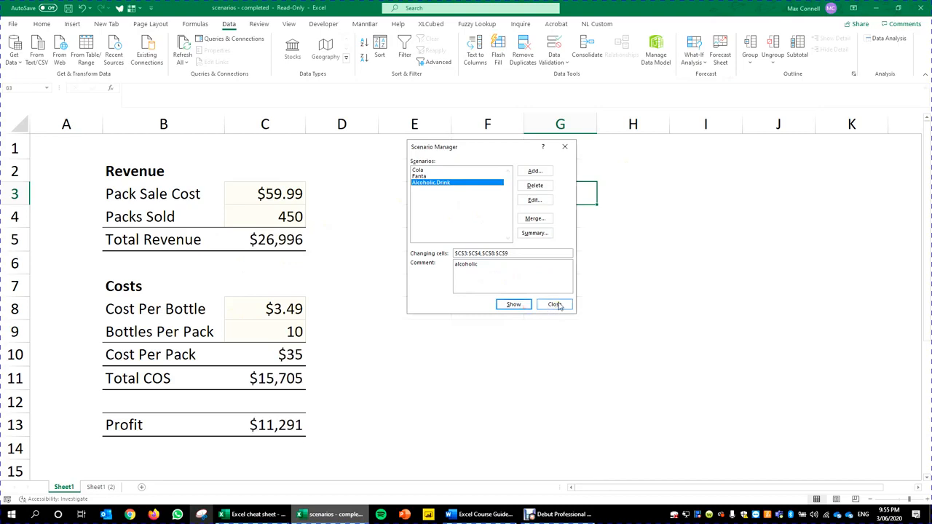
{"action": "left_click", "coordinate": [555, 304]}
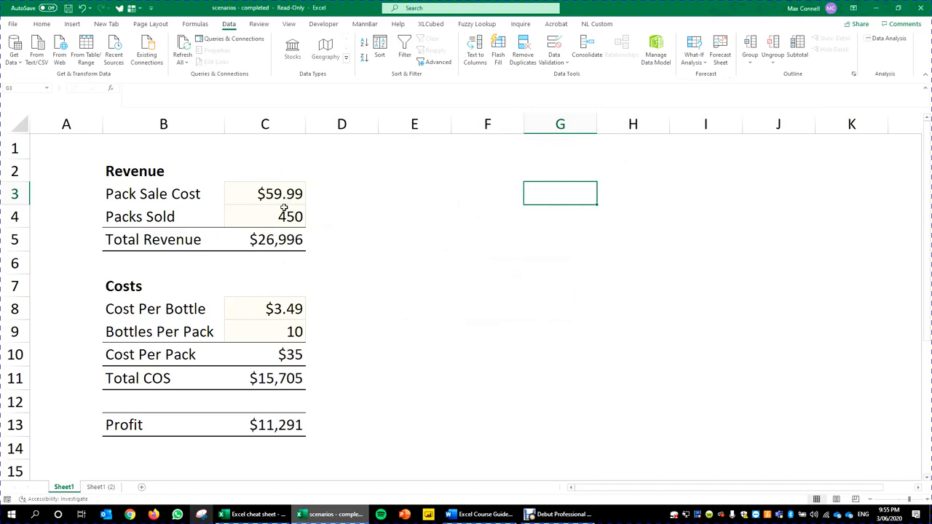
Step: Clear the Pack Sale Cost value in C3, discarding the trial entries 69 and 0
{"action": "left_click", "coordinate": [303, 196]}
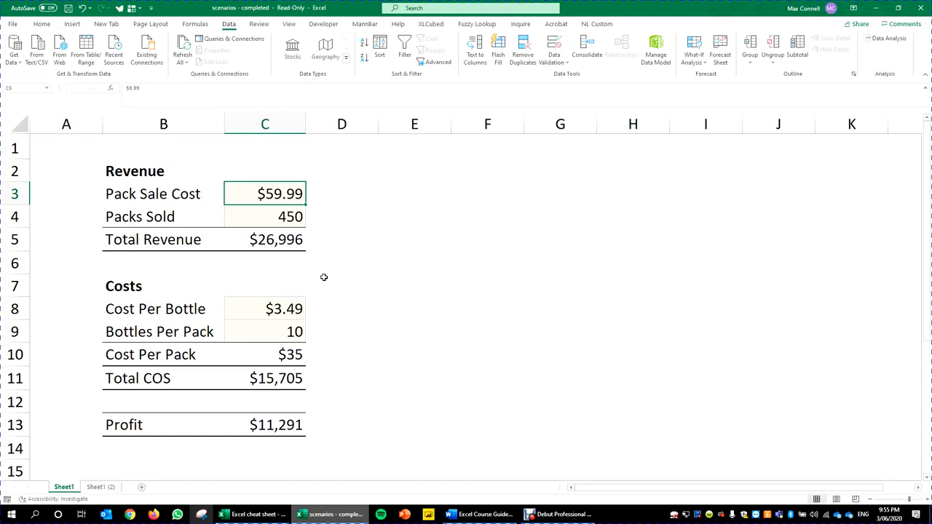
{"action": "type", "text": "69"}
{"action": "key", "text": "BackSpace"}
{"action": "key", "text": "BackSpace"}
{"action": "type", "text": "0"}
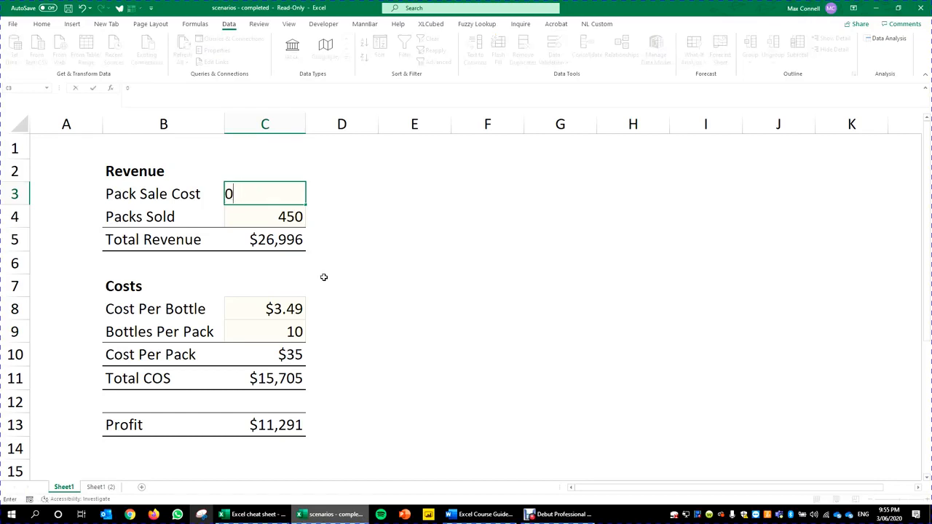
{"action": "key", "text": "BackSpace"}
{"action": "left_click", "coordinate": [359, 241]}
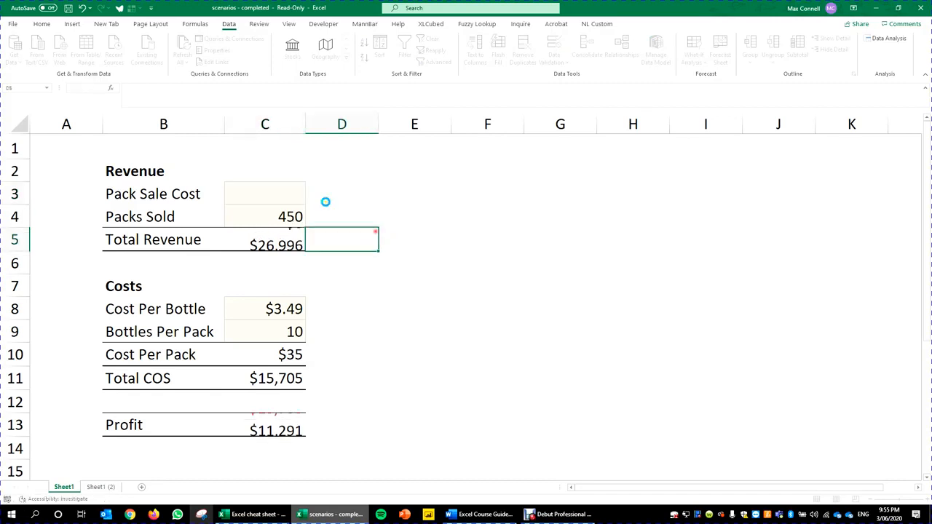
Step: Enter 19.99 as the Pack Sale Cost in C3
{"action": "left_click", "coordinate": [293, 194]}
{"action": "left_click", "coordinate": [308, 185]}
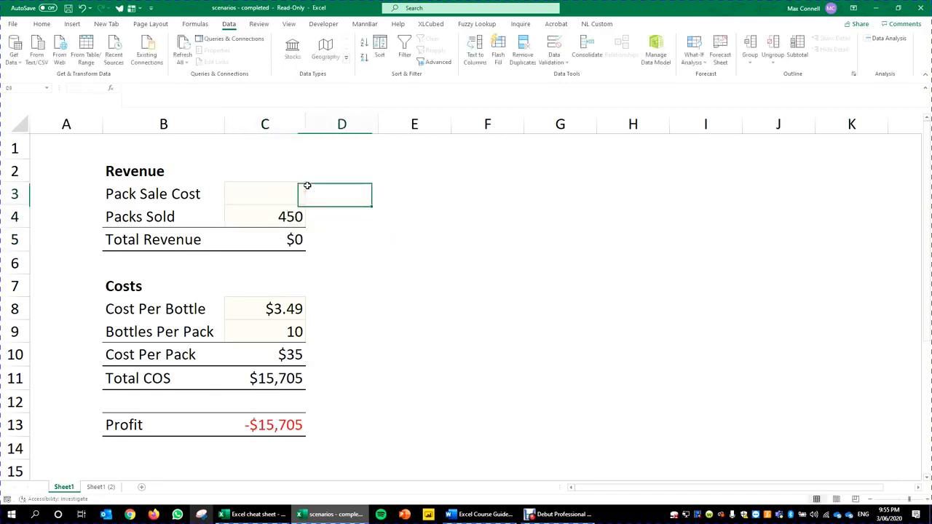
{"action": "left_click", "coordinate": [290, 192]}
{"action": "type", "text": "19.99"}
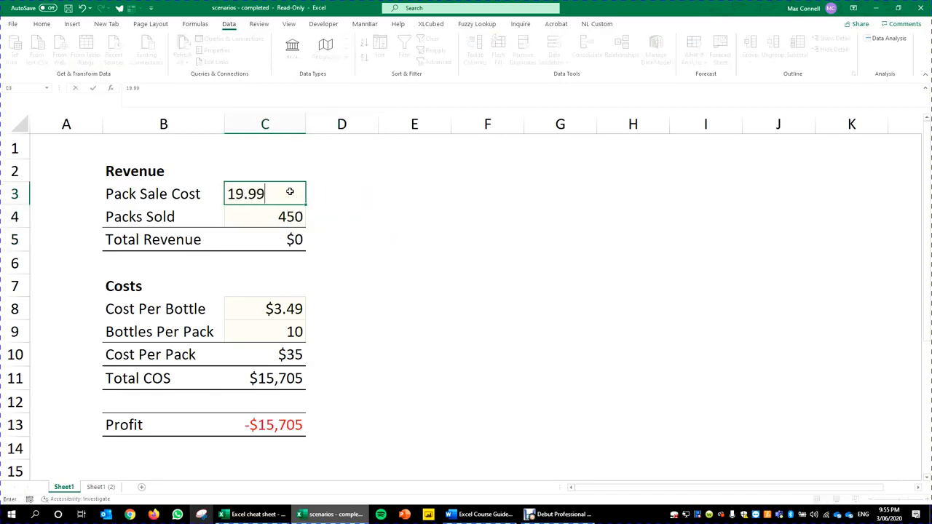
{"action": "key", "text": "ctrl+Return"}
{"action": "left_click", "coordinate": [372, 230]}
{"action": "left_click", "coordinate": [271, 194]}
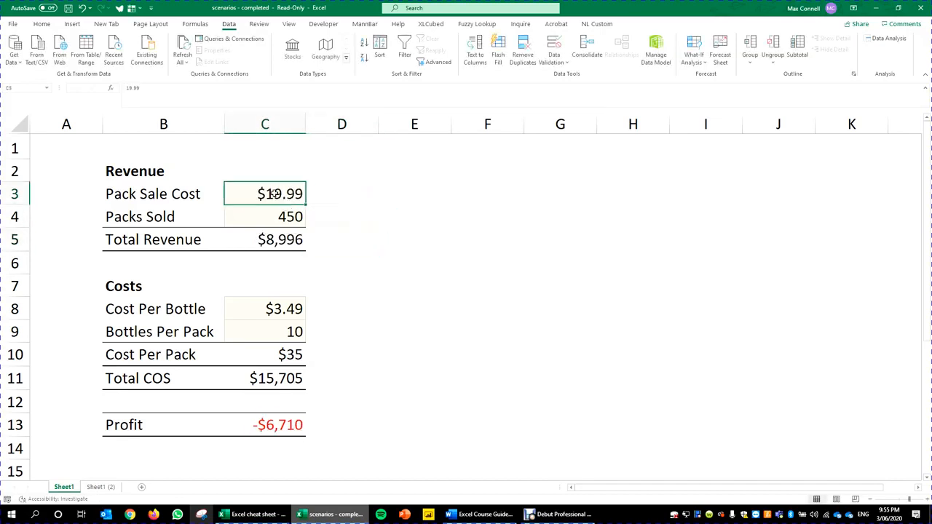
Step: Apply the Cola, Fanta and finally Alcoholic.Drink scenarios to the model in Scenario Manager, and close the manager
{"action": "left_click", "coordinate": [694, 51]}
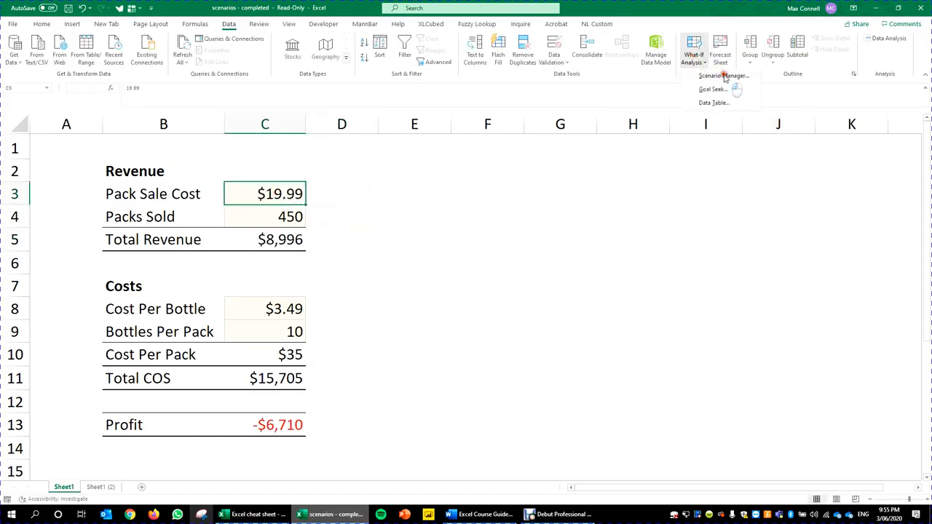
{"action": "left_click", "coordinate": [728, 76]}
{"action": "left_click", "coordinate": [429, 170]}
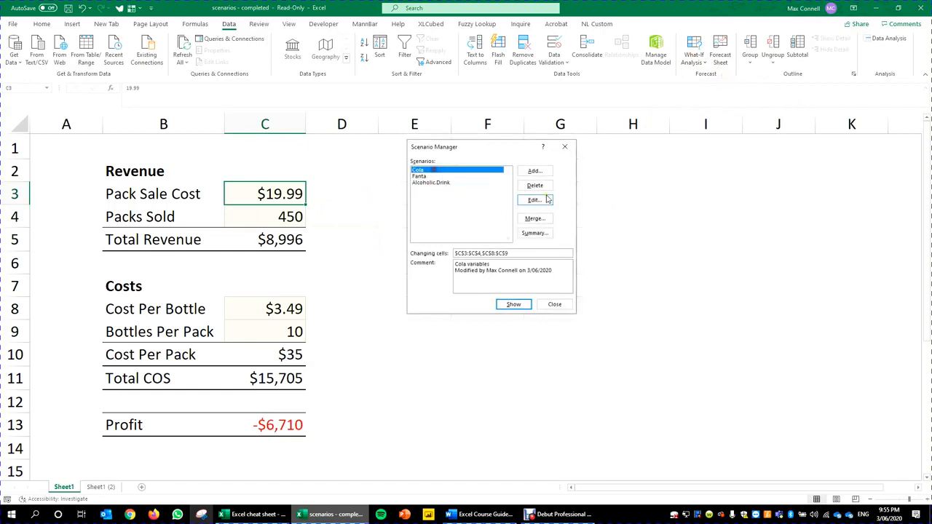
{"action": "left_click", "coordinate": [513, 304]}
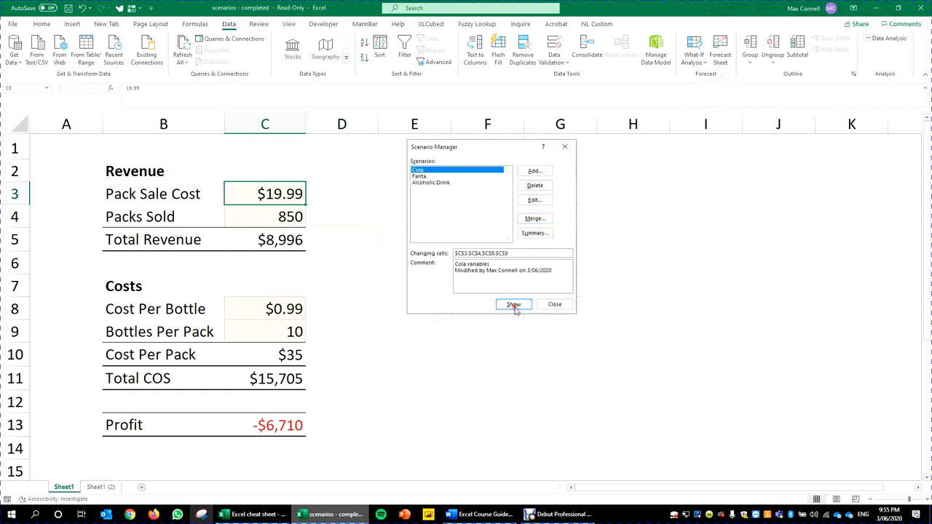
{"action": "left_click", "coordinate": [426, 176]}
{"action": "left_click", "coordinate": [517, 304]}
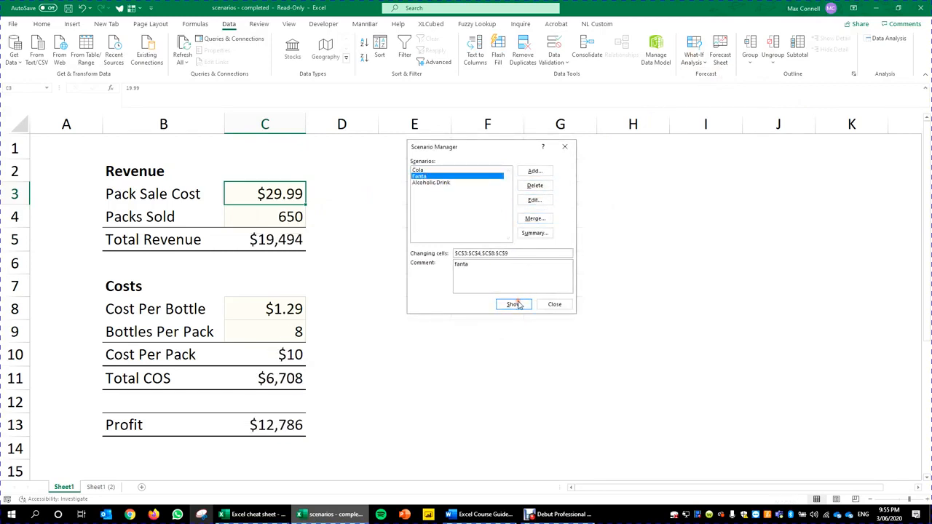
{"action": "left_click", "coordinate": [437, 185]}
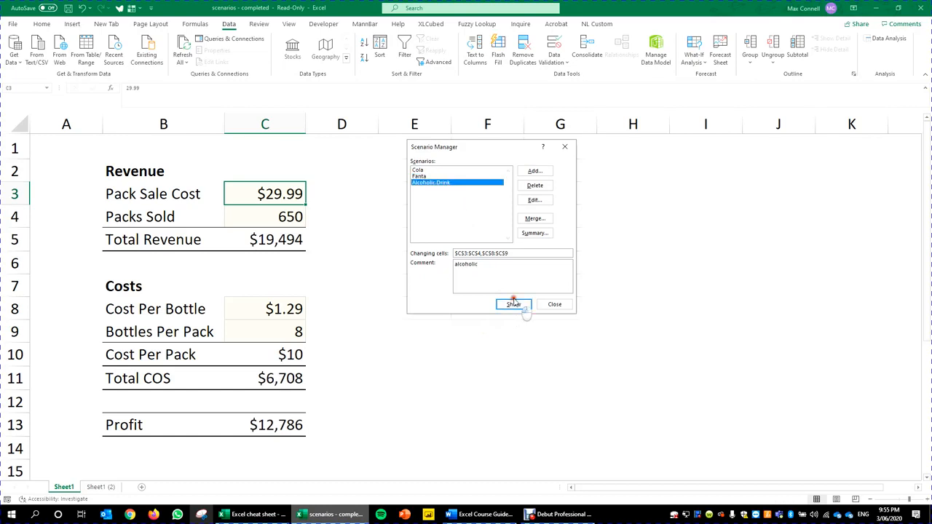
{"action": "left_click", "coordinate": [509, 306]}
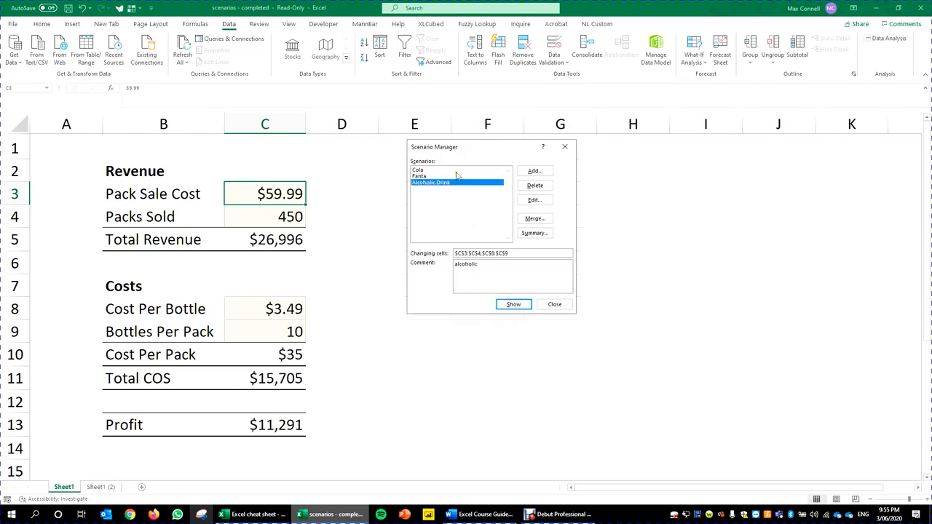
{"action": "left_click_drag", "start_coordinate": [442, 147], "coordinate": [499, 153]}
{"action": "left_click", "coordinate": [622, 152]}
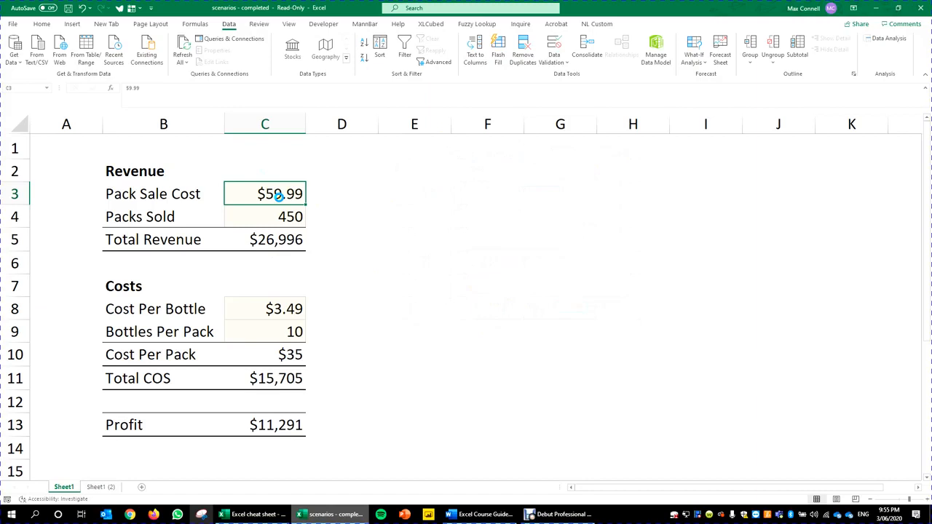
Step: Overwrite the Pack Sale Cost in C3 with 40, and correct it to 39.99
{"action": "type", "text": "40"}
{"action": "key", "text": "Tab"}
{"action": "key", "text": "Left"}
{"action": "type", "text": "39"}
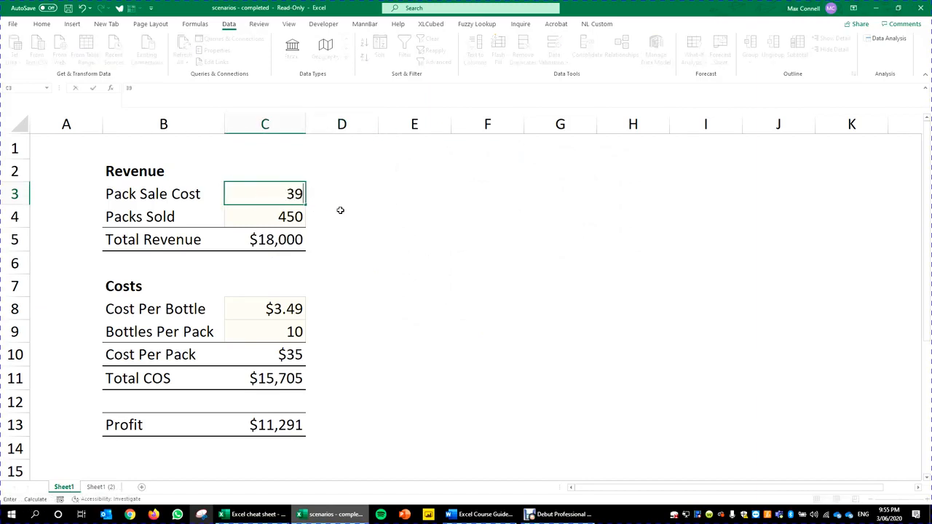
{"action": "type", "text": ".99"}
{"action": "key", "text": "Tab"}
{"action": "key", "text": "Left"}
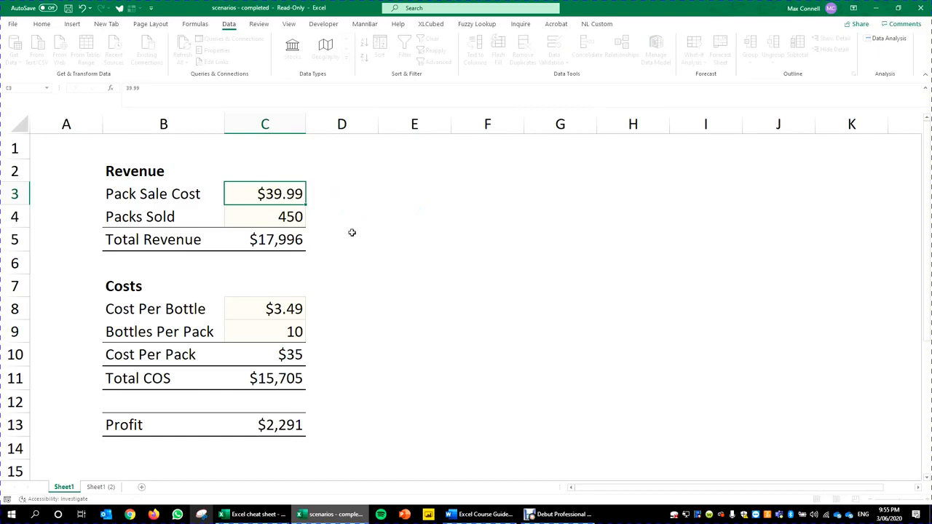
{"action": "left_click", "coordinate": [399, 261]}
{"action": "left_click", "coordinate": [284, 232]}
{"action": "left_click", "coordinate": [284, 221]}
{"action": "left_click", "coordinate": [311, 193]}
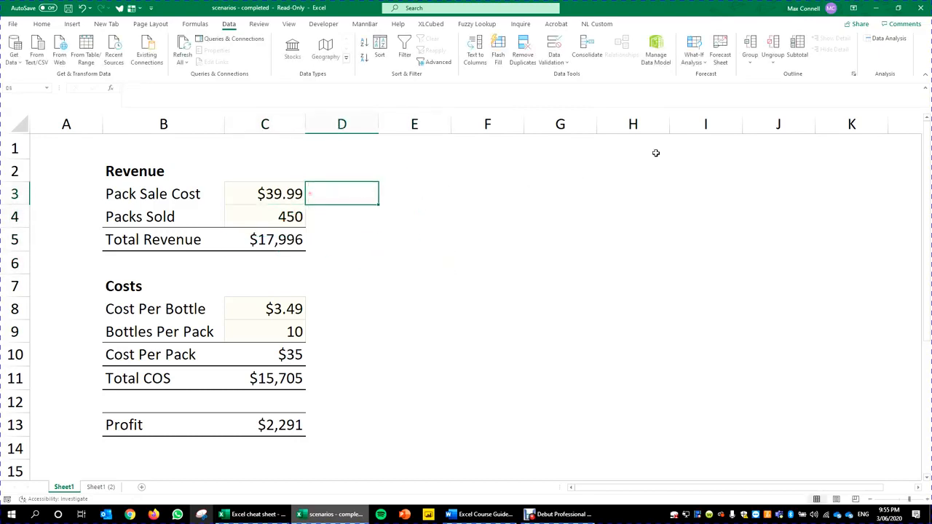
{"action": "left_click", "coordinate": [244, 193]}
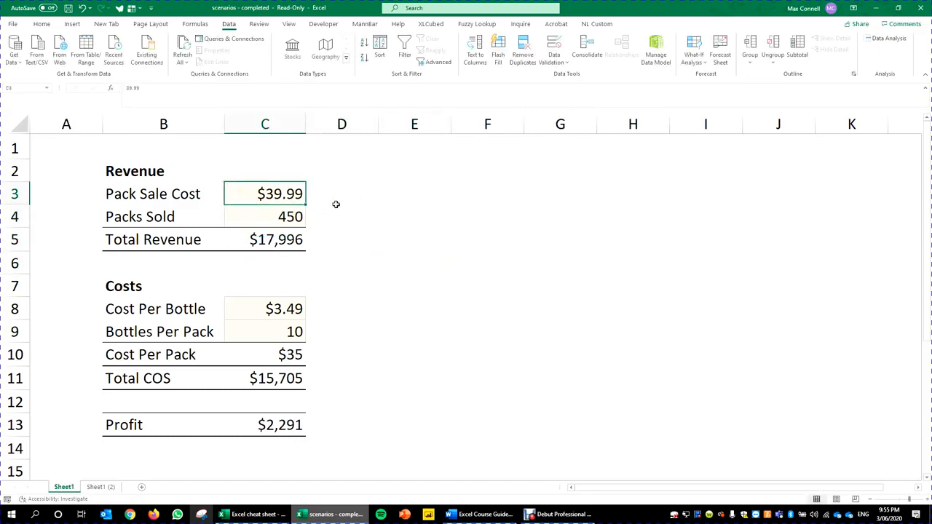
Step: Generate a Scenario summary report from Scenario Manager, using cell B17 on Sheet1 as the result cell
{"action": "left_click", "coordinate": [582, 197]}
{"action": "left_click", "coordinate": [704, 51]}
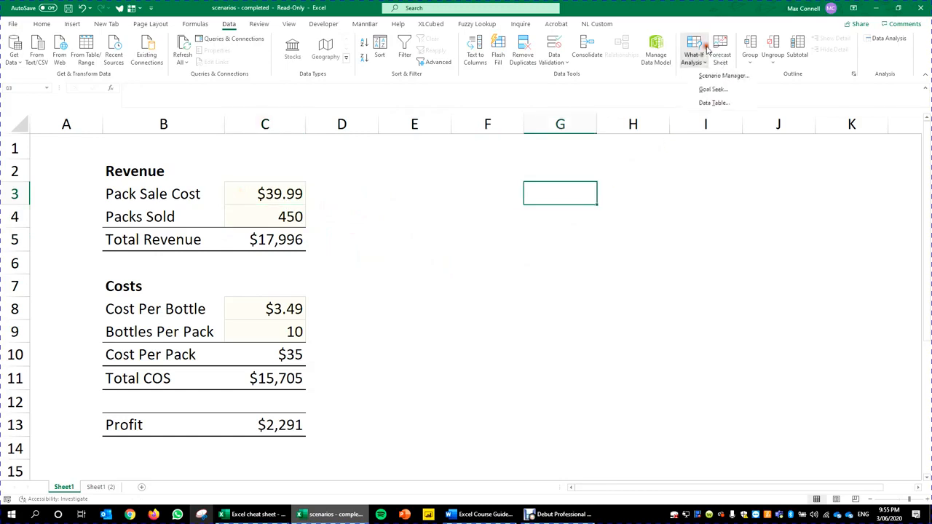
{"action": "left_click", "coordinate": [732, 76]}
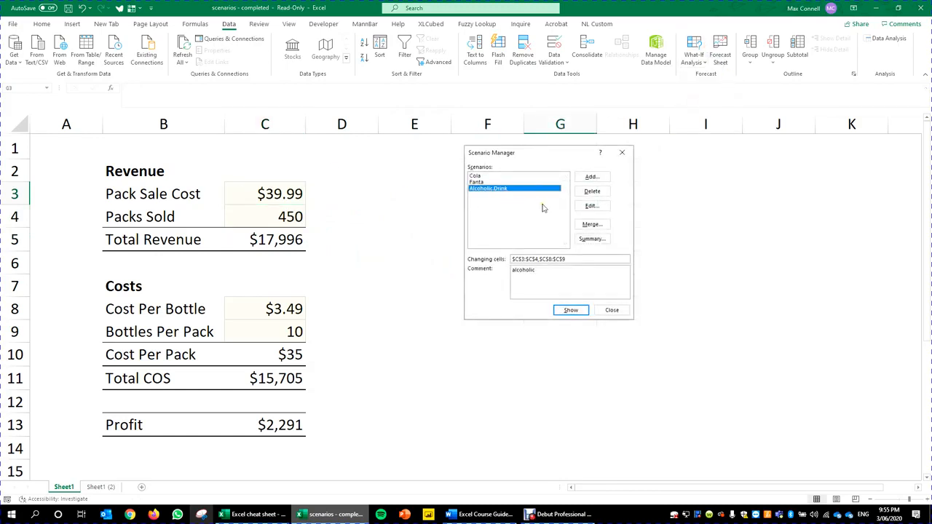
{"action": "left_click", "coordinate": [591, 240]}
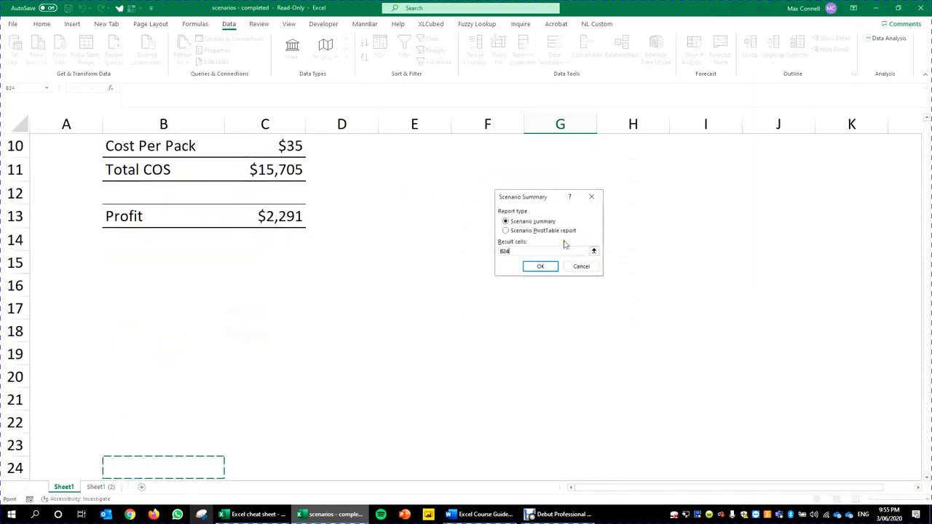
{"action": "left_click", "coordinate": [110, 488]}
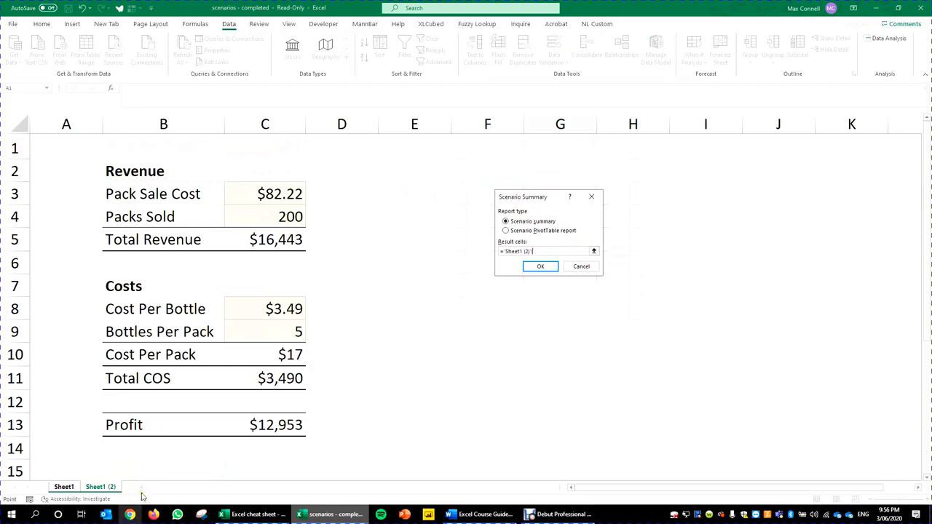
{"action": "left_click", "coordinate": [64, 488]}
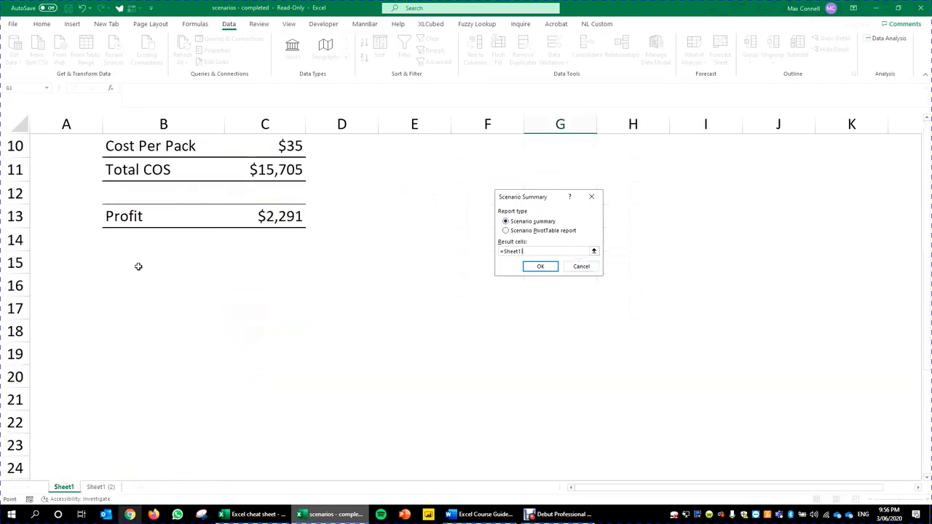
{"action": "left_click", "coordinate": [129, 305]}
{"action": "left_click", "coordinate": [542, 268]}
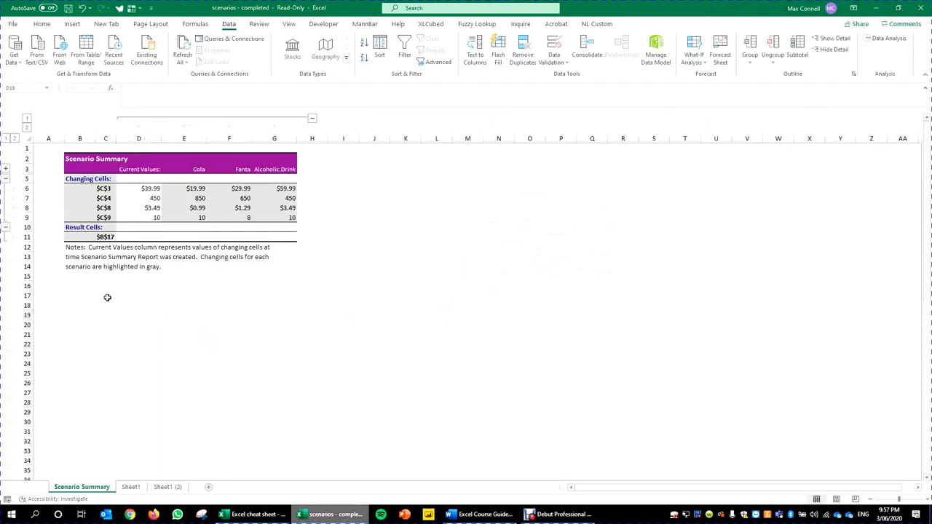
Step: Examine the Scenario Summary report, comparing the current, Cola, Fanta and Alcoholic.Drink values of the changing cells and the result row
{"action": "left_click", "coordinate": [212, 373]}
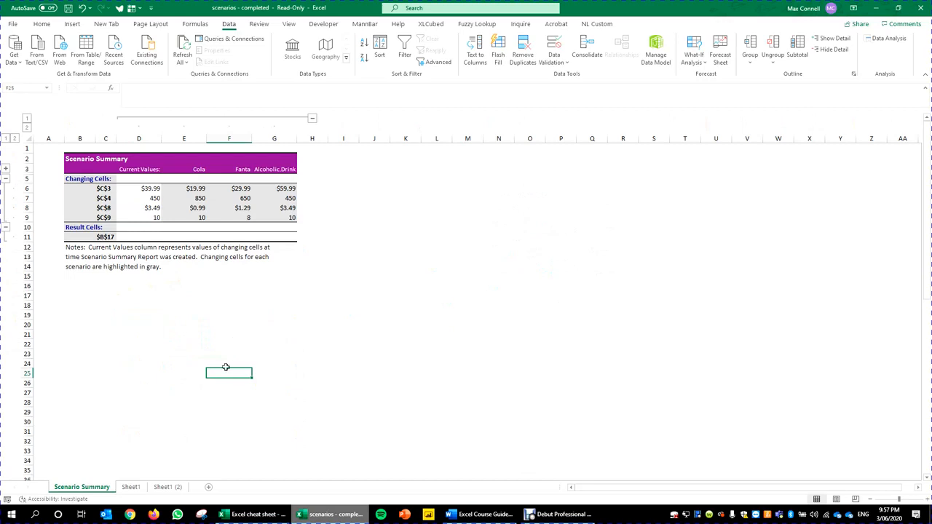
{"action": "left_click", "coordinate": [195, 305]}
{"action": "left_click", "coordinate": [151, 189]}
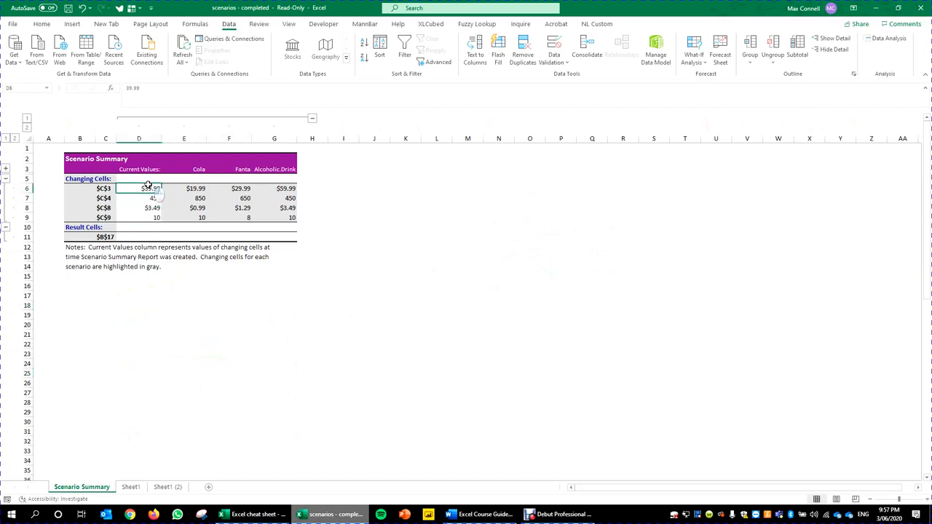
{"action": "left_click_drag", "start_coordinate": [197, 188], "coordinate": [192, 218]}
{"action": "left_click", "coordinate": [194, 188]}
{"action": "left_click", "coordinate": [222, 188]}
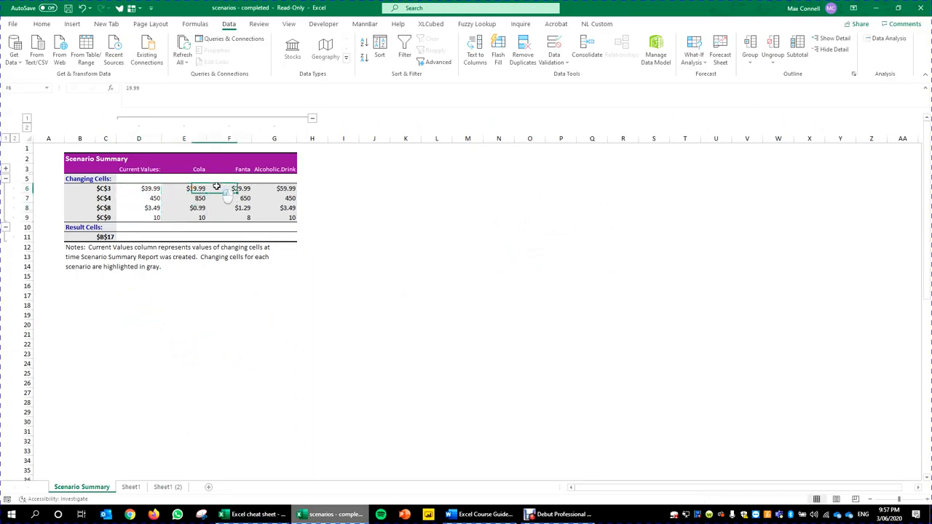
{"action": "left_click", "coordinate": [285, 189]}
{"action": "left_click", "coordinate": [311, 305]}
{"action": "left_click", "coordinate": [82, 198]}
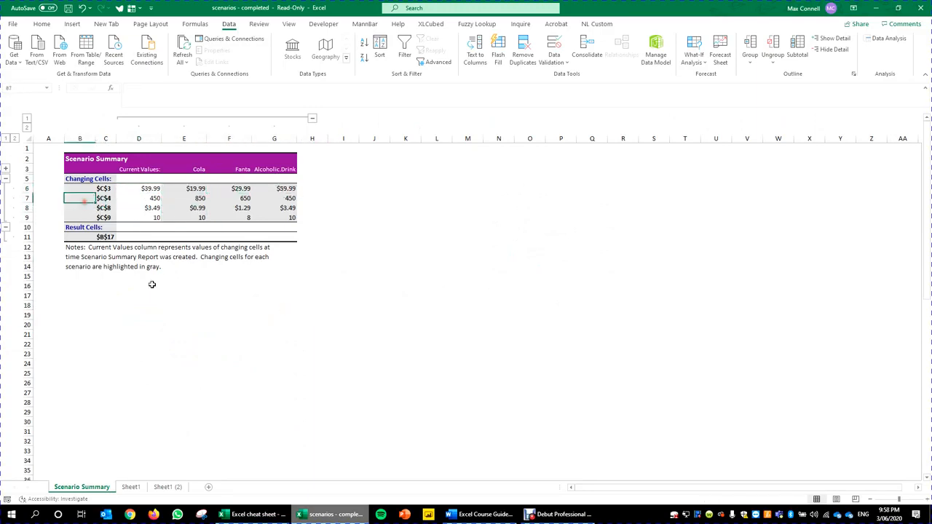
{"action": "left_click_drag", "start_coordinate": [146, 237], "coordinate": [191, 238]}
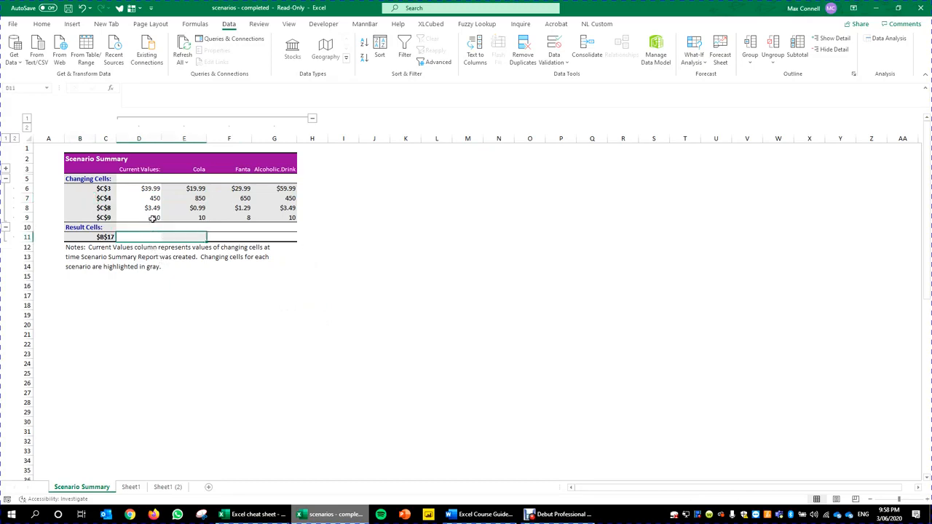
{"action": "left_click", "coordinate": [151, 178]}
{"action": "left_click", "coordinate": [388, 248]}
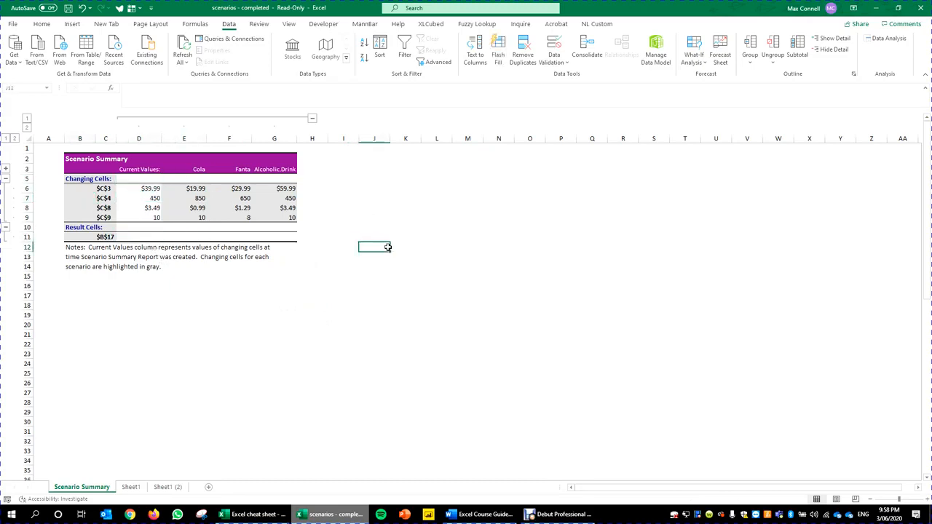
{"action": "left_click", "coordinate": [325, 257]}
{"action": "left_click", "coordinate": [181, 189]}
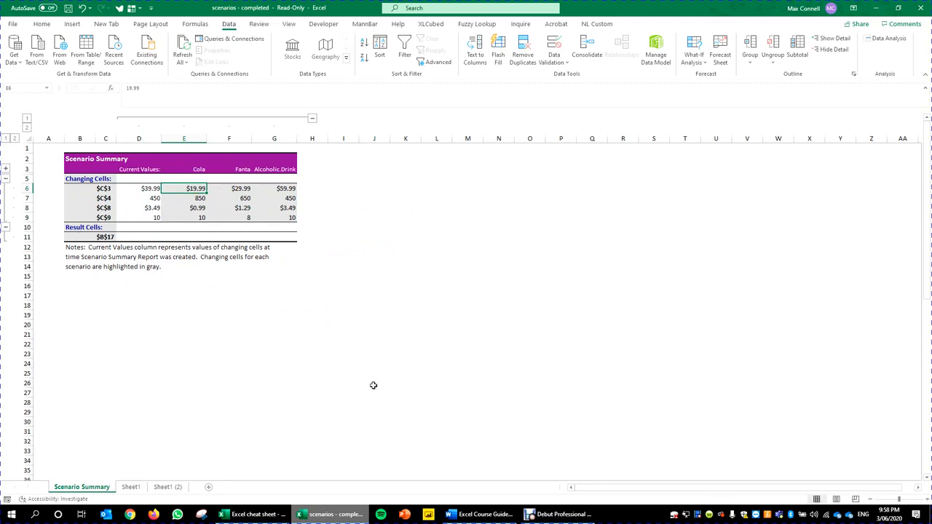
Step: Expand the collapsed comments row in the Scenario Summary and review each scenario's comment and the notes below the table
{"action": "left_click", "coordinate": [5, 170]}
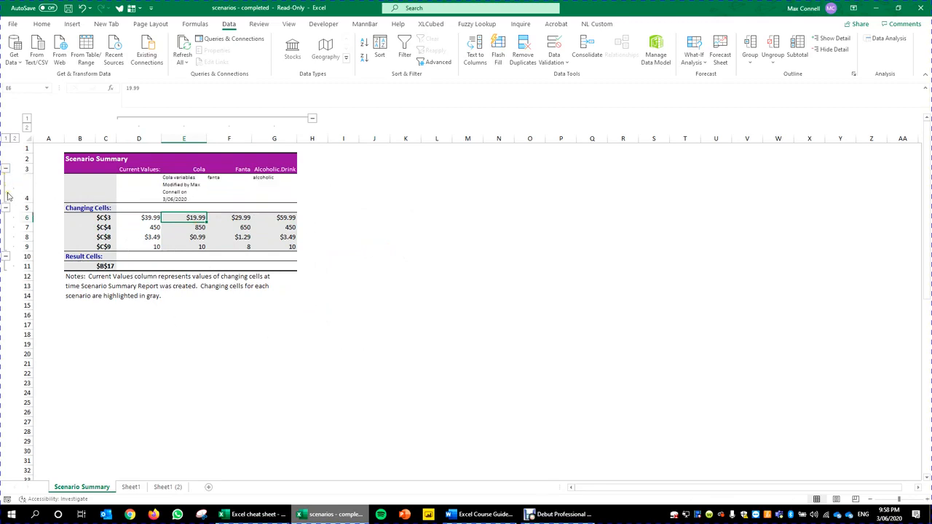
{"action": "left_click_drag", "start_coordinate": [121, 188], "coordinate": [270, 189]}
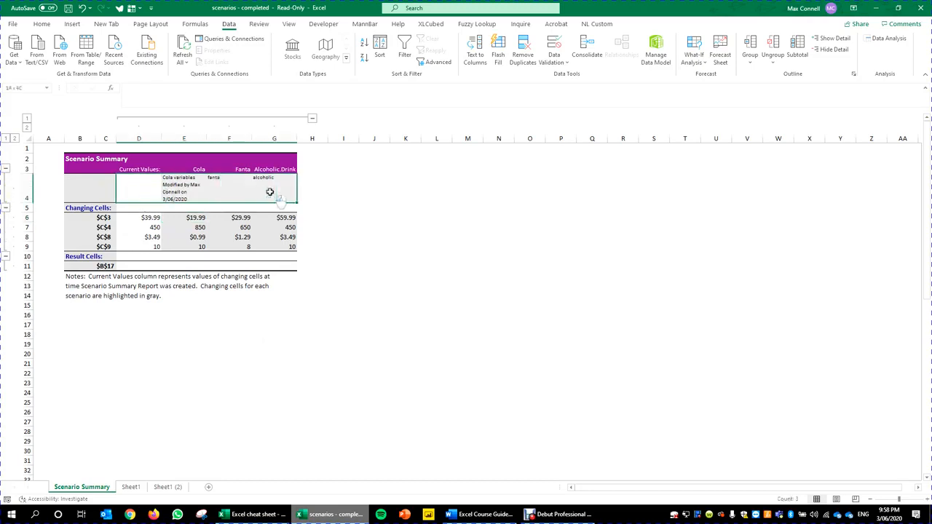
{"action": "left_click", "coordinate": [118, 273]}
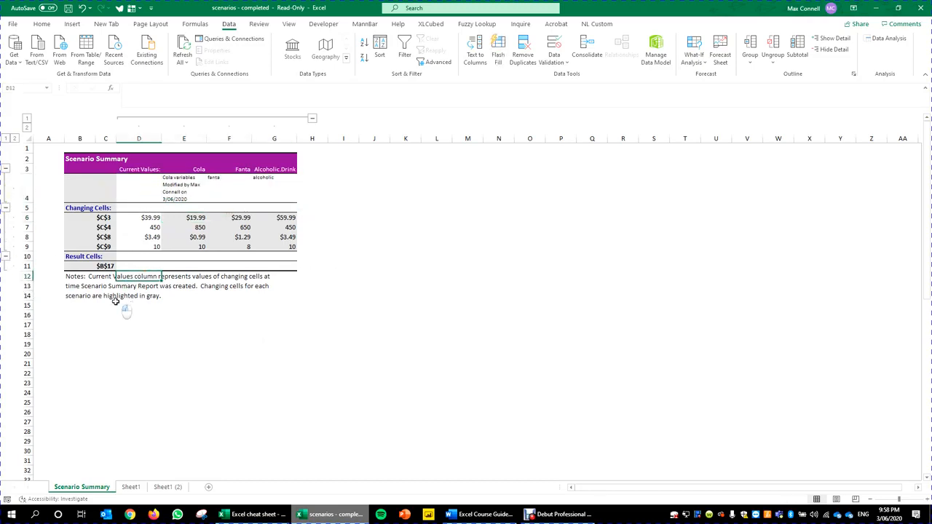
{"action": "left_click", "coordinate": [113, 305]}
{"action": "left_click", "coordinate": [191, 349]}
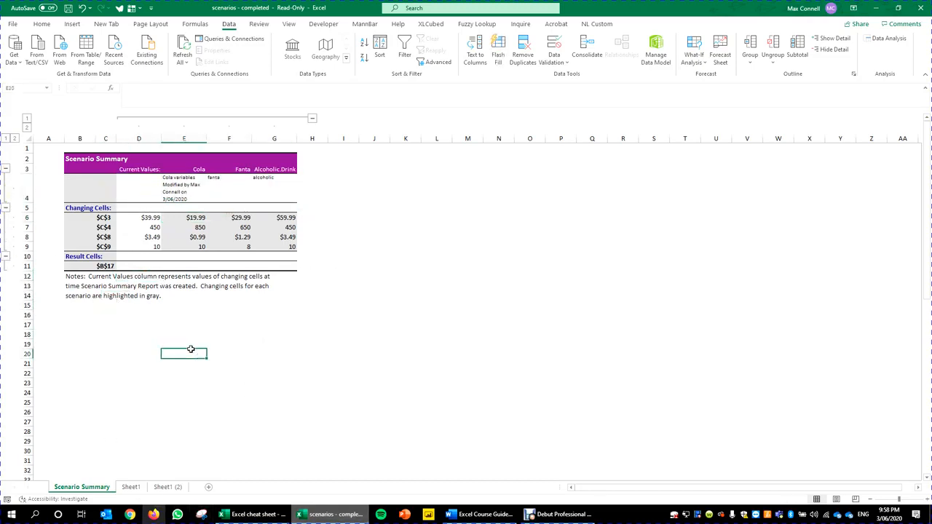
{"action": "left_click", "coordinate": [445, 325]}
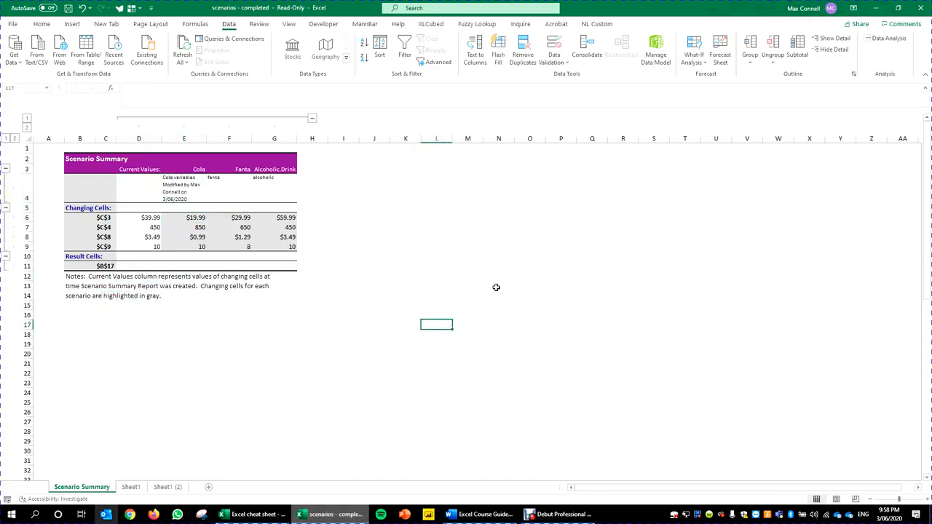
Step: Return to the revenue and cost model on Sheet1 and look at the available What-If Analysis tools, including Data Table
{"action": "left_click", "coordinate": [131, 487]}
{"action": "scroll", "coordinate": [122, 337], "scroll_direction": "up", "scroll_amount": 3}
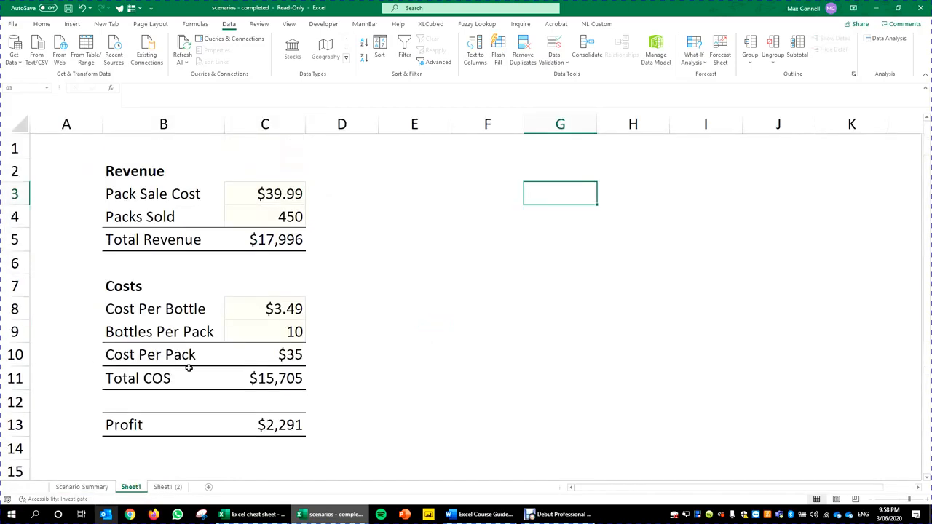
{"action": "left_click", "coordinate": [698, 64]}
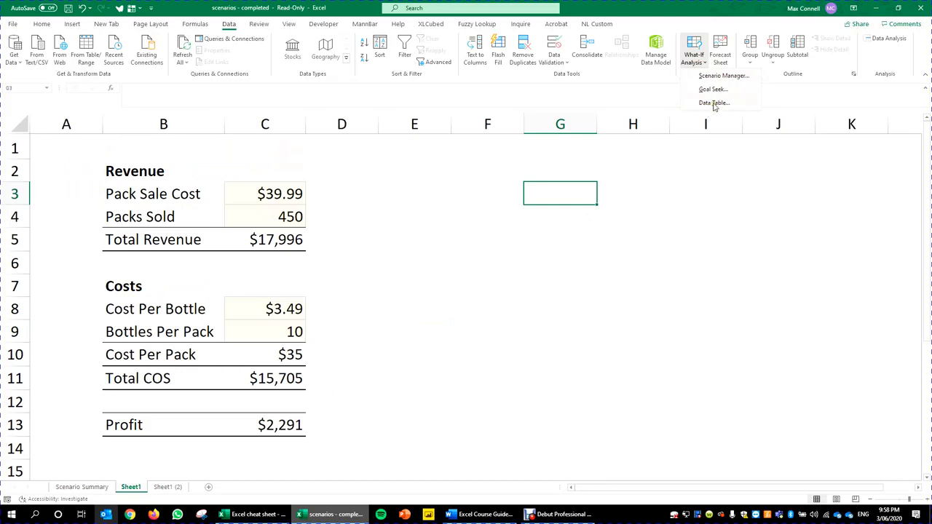
{"action": "left_click", "coordinate": [480, 222]}
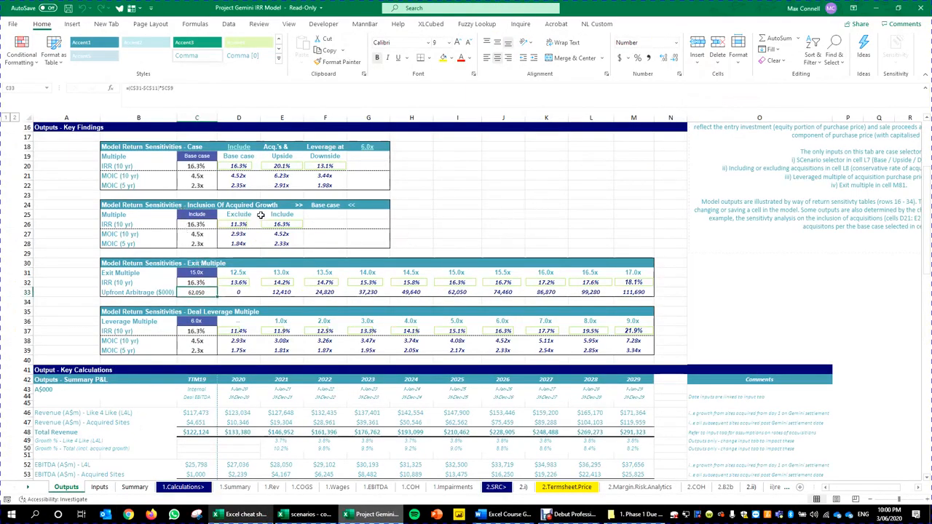
Step: Look through the Inputs, Summary and 1.Summary sheets of the Project Gemini IRR model to see its scenario assumptions and calculations
{"action": "left_click", "coordinate": [99, 487]}
{"action": "scroll", "coordinate": [237, 362], "scroll_direction": "up", "scroll_amount": 10}
{"action": "scroll", "coordinate": [237, 362], "scroll_direction": "down", "scroll_amount": 20}
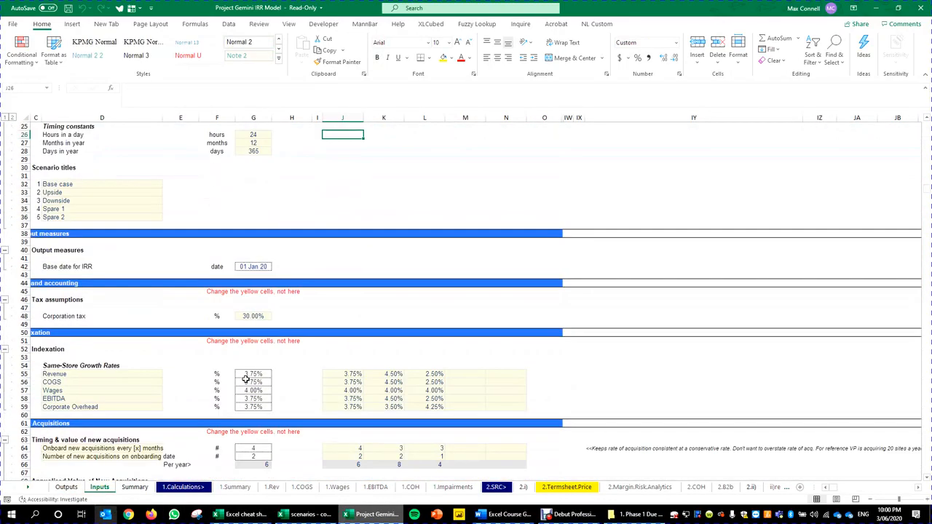
{"action": "left_click", "coordinate": [145, 490]}
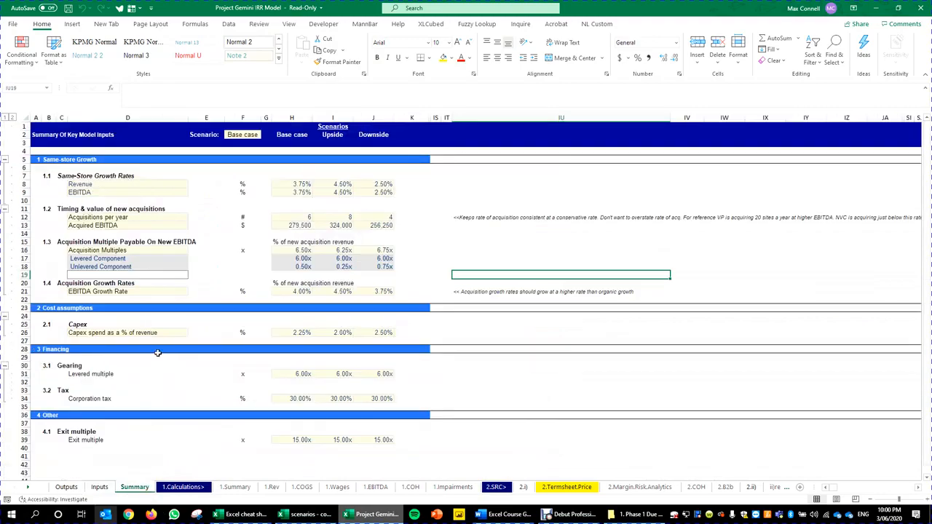
{"action": "scroll", "coordinate": [127, 391], "scroll_direction": "down", "scroll_amount": 7}
{"action": "scroll", "coordinate": [206, 416], "scroll_direction": "up", "scroll_amount": 7}
{"action": "left_click", "coordinate": [231, 487]}
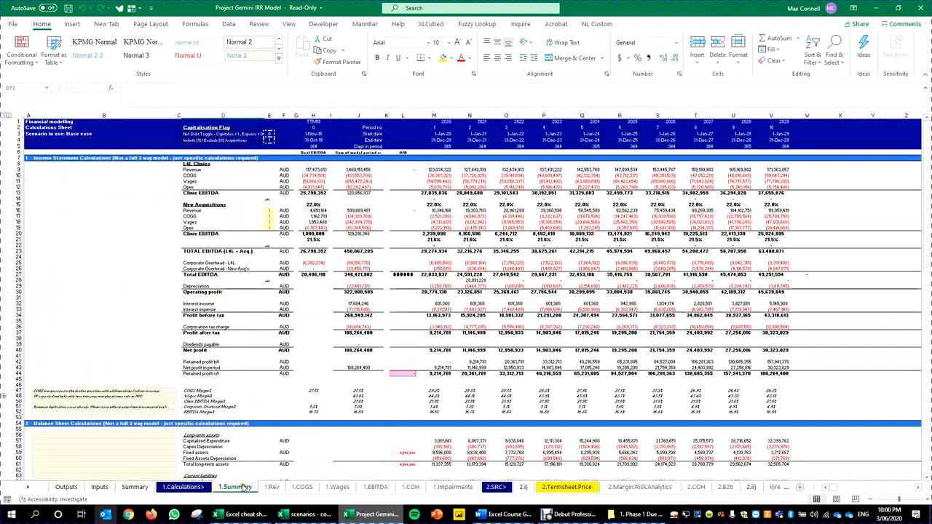
{"action": "left_click", "coordinate": [135, 488]}
{"action": "left_click", "coordinate": [99, 487]}
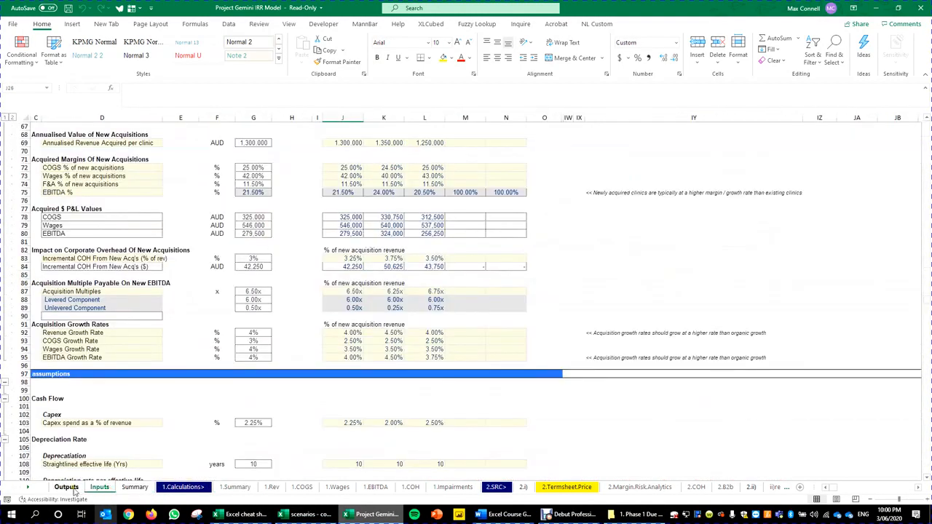
Step: Return to the Outputs sheet and examine the four Model Return Sensitivities tables under Key Findings
{"action": "left_click", "coordinate": [65, 488]}
{"action": "scroll", "coordinate": [153, 306], "scroll_direction": "up", "scroll_amount": 5}
{"action": "scroll", "coordinate": [234, 309], "scroll_direction": "down", "scroll_amount": 6}
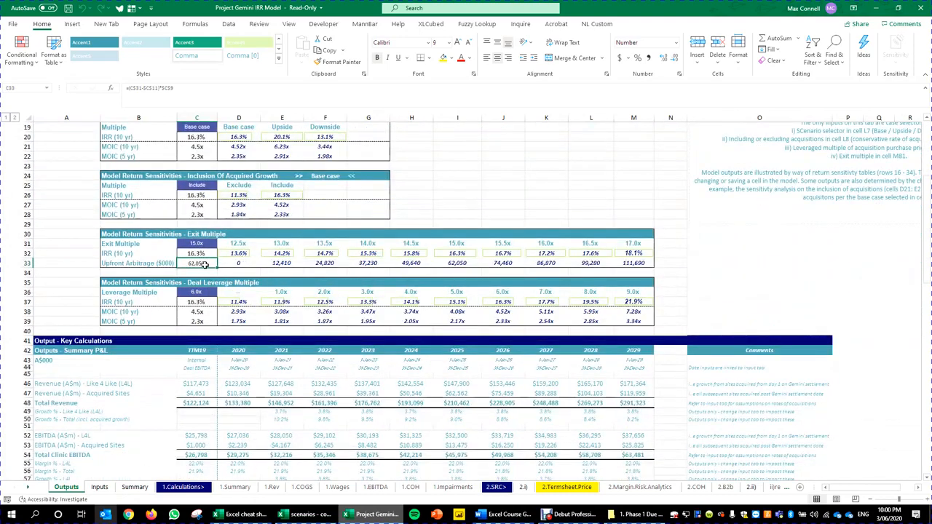
{"action": "scroll", "coordinate": [233, 306], "scroll_direction": "up", "scroll_amount": 6}
{"action": "scroll", "coordinate": [231, 298], "scroll_direction": "down", "scroll_amount": 6}
{"action": "scroll", "coordinate": [228, 274], "scroll_direction": "up", "scroll_amount": 2}
{"action": "scroll", "coordinate": [228, 275], "scroll_direction": "up", "scroll_amount": 4}
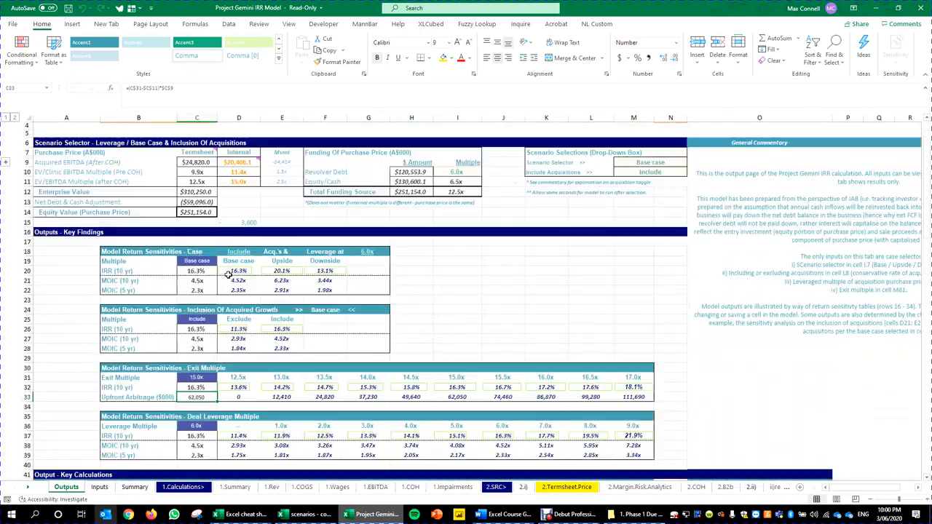
{"action": "scroll", "coordinate": [156, 238], "scroll_direction": "down", "scroll_amount": 3}
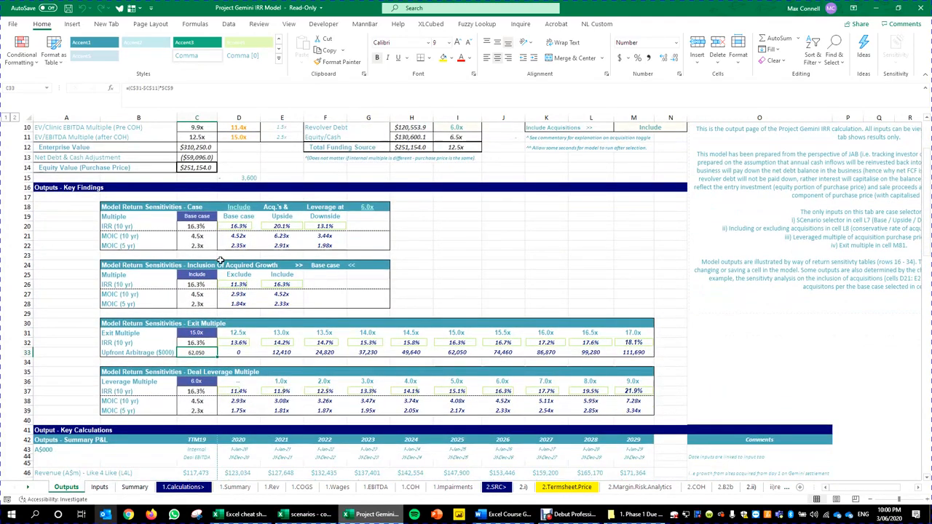
{"action": "scroll", "coordinate": [282, 264], "scroll_direction": "down", "scroll_amount": 1}
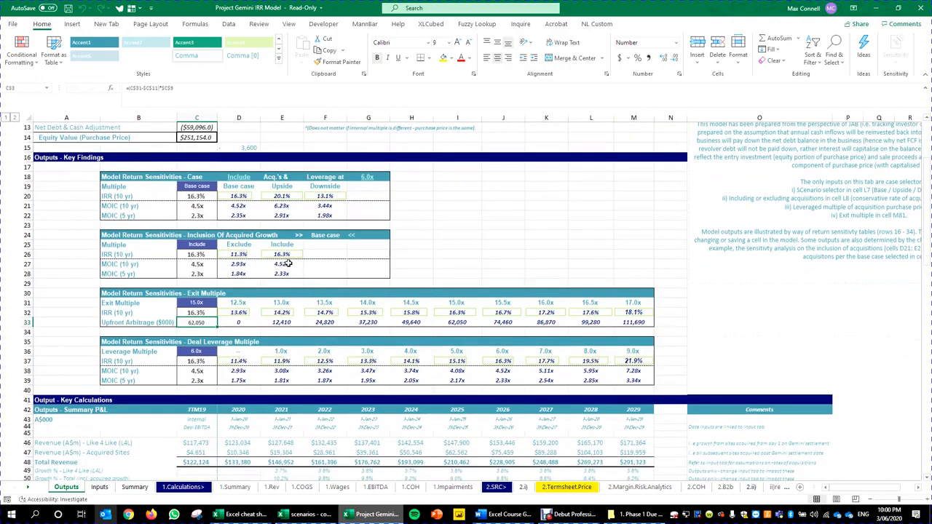
{"action": "scroll", "coordinate": [298, 356], "scroll_direction": "up", "scroll_amount": 2}
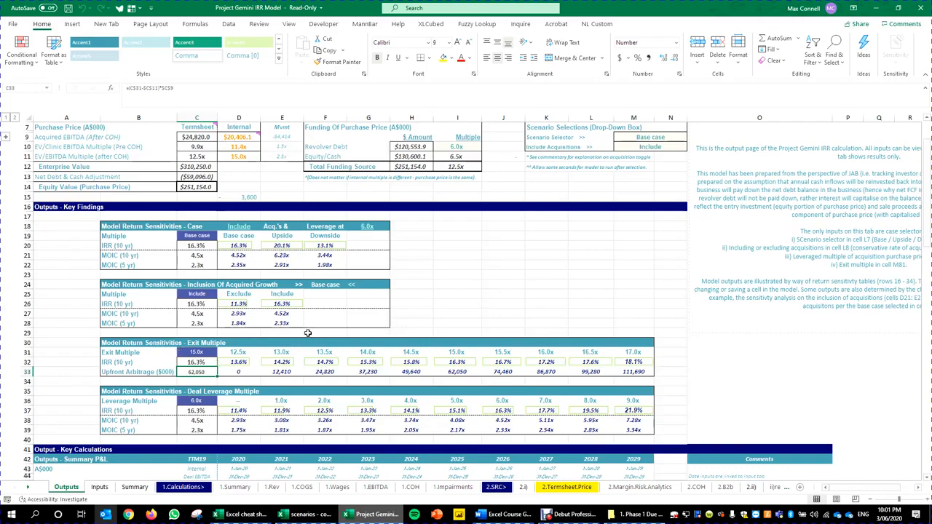
Step: Look at the scenario headings of the Case sensitivity table and the Scenario Selector section above it
{"action": "left_click", "coordinate": [446, 257]}
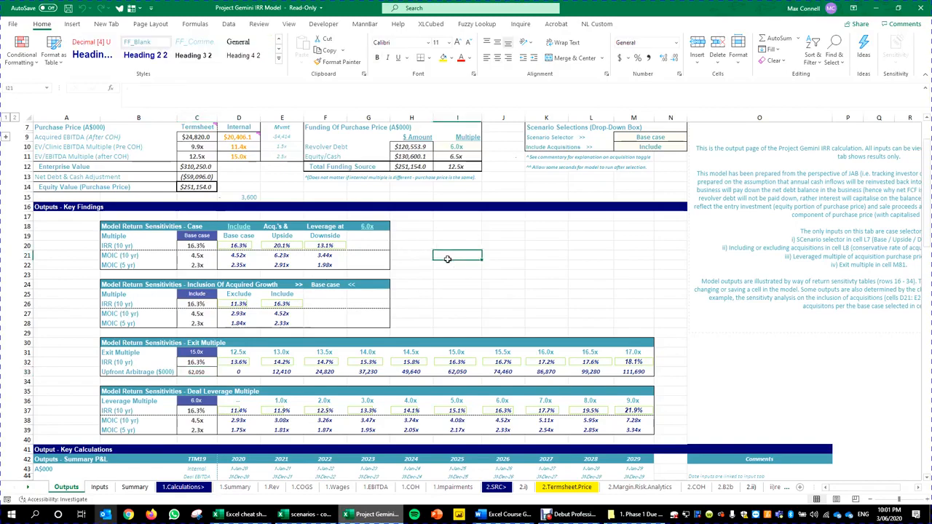
{"action": "left_click", "coordinate": [241, 234]}
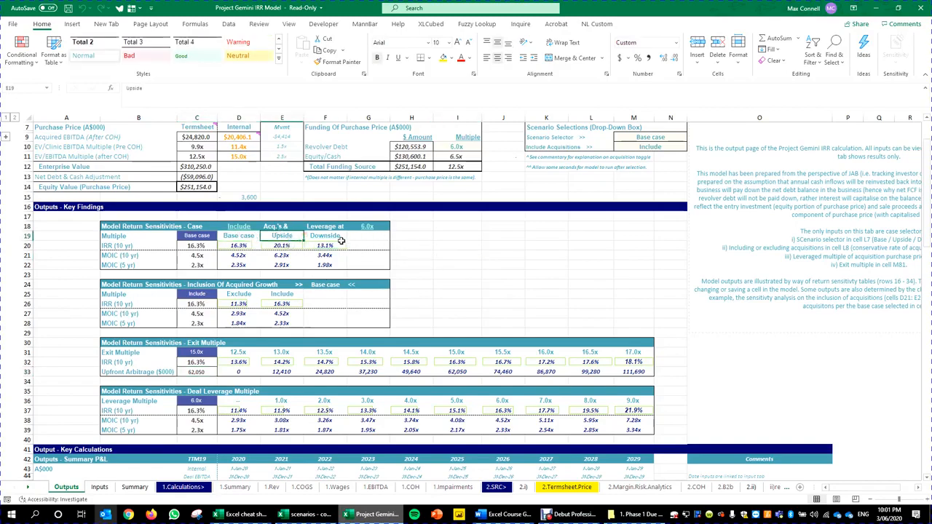
{"action": "left_click", "coordinate": [572, 275]}
{"action": "scroll", "coordinate": [573, 298], "scroll_direction": "up", "scroll_amount": 2}
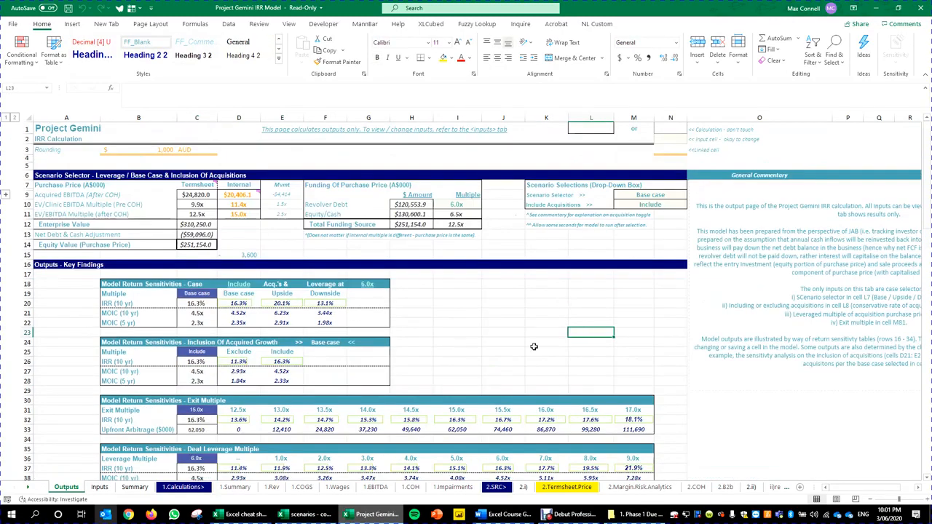
{"action": "scroll", "coordinate": [535, 347], "scroll_direction": "down", "scroll_amount": 1}
{"action": "scroll", "coordinate": [321, 279], "scroll_direction": "down", "scroll_amount": 2}
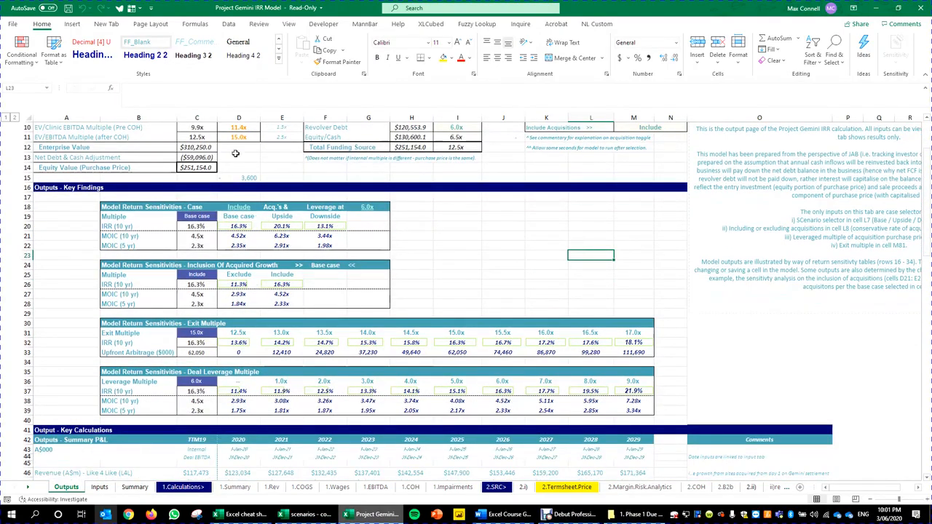
Step: Inspect the case reference in C19 and the Base case and Upside headings in D19 and E19
{"action": "left_click", "coordinate": [237, 216]}
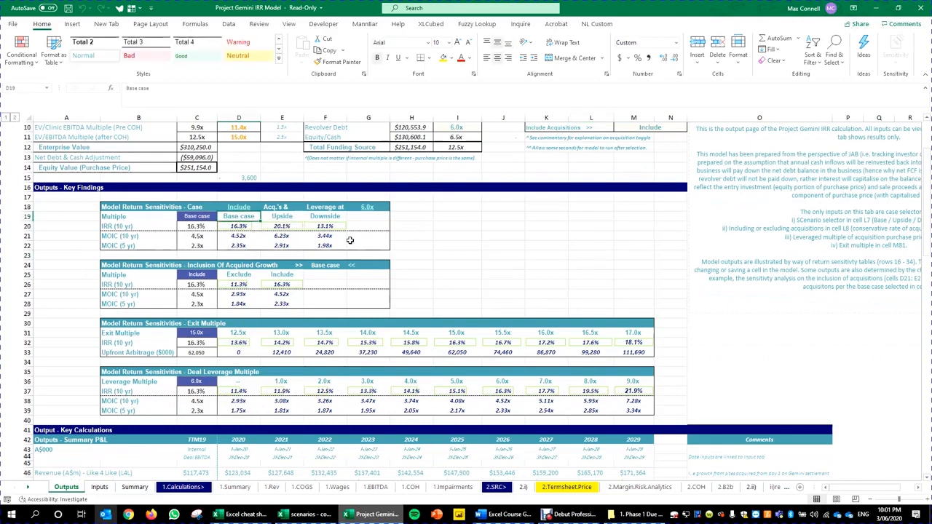
{"action": "left_click", "coordinate": [197, 217]}
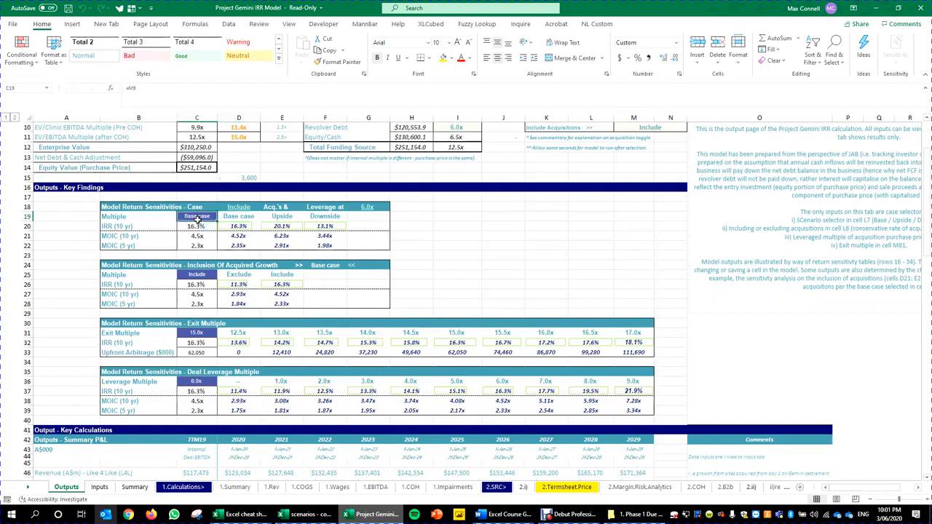
{"action": "left_click", "coordinate": [245, 218]}
{"action": "left_click", "coordinate": [276, 218]}
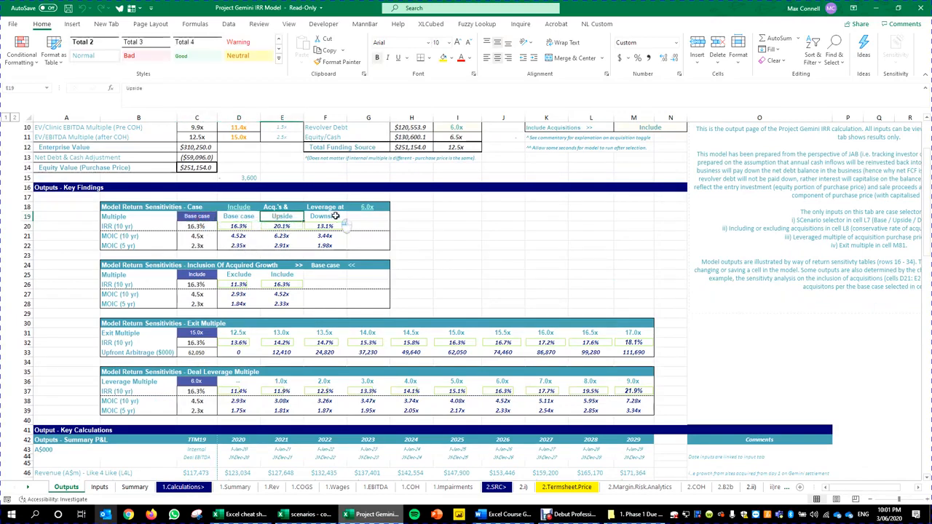
{"action": "left_click", "coordinate": [578, 277]}
Step: Inspect the IRR (10 yr) formulas of the Case table in C20, D20 and F20, and highlight D19:F20
{"action": "left_click", "coordinate": [199, 228]}
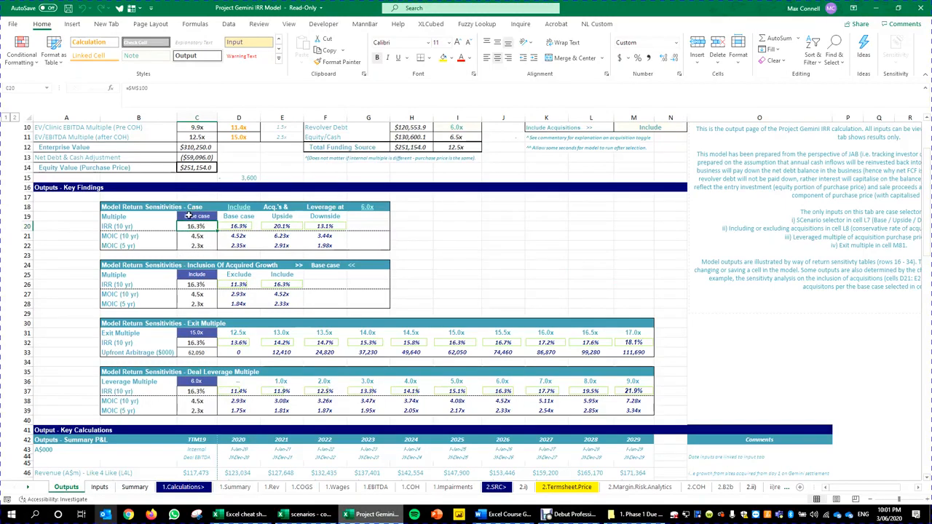
{"action": "key", "text": "Right"}
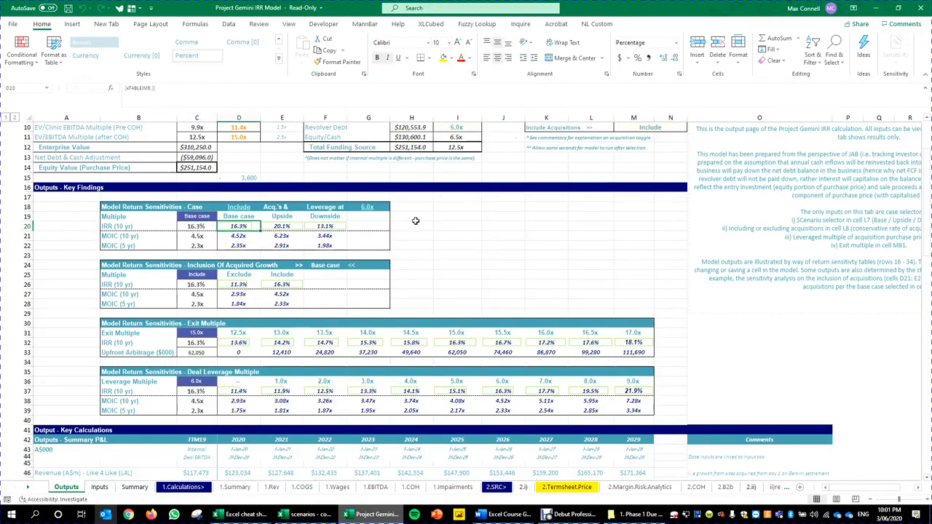
{"action": "left_click", "coordinate": [328, 228]}
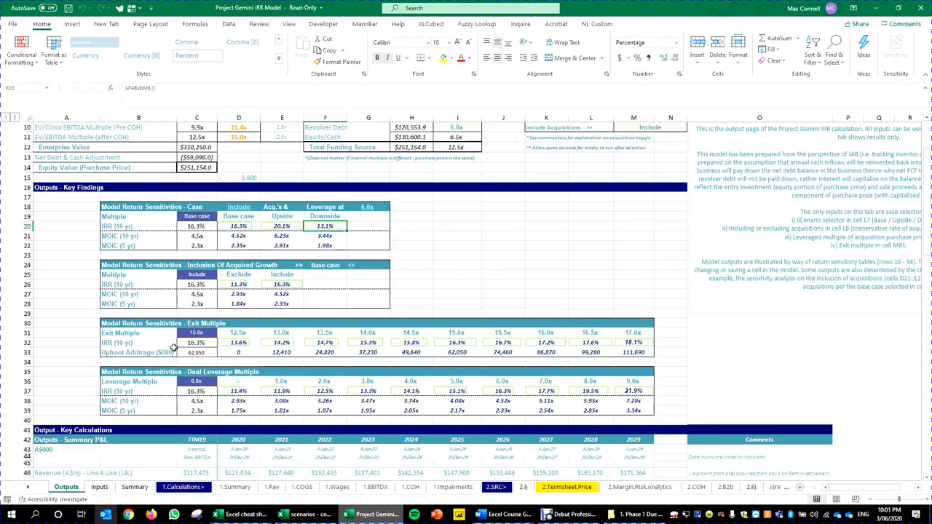
{"action": "left_click", "coordinate": [489, 266]}
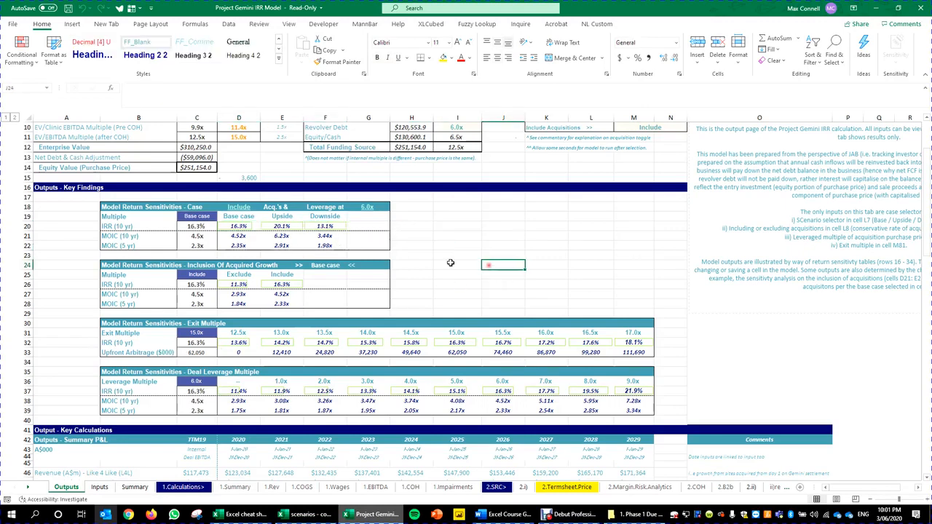
{"action": "left_click", "coordinate": [367, 284]}
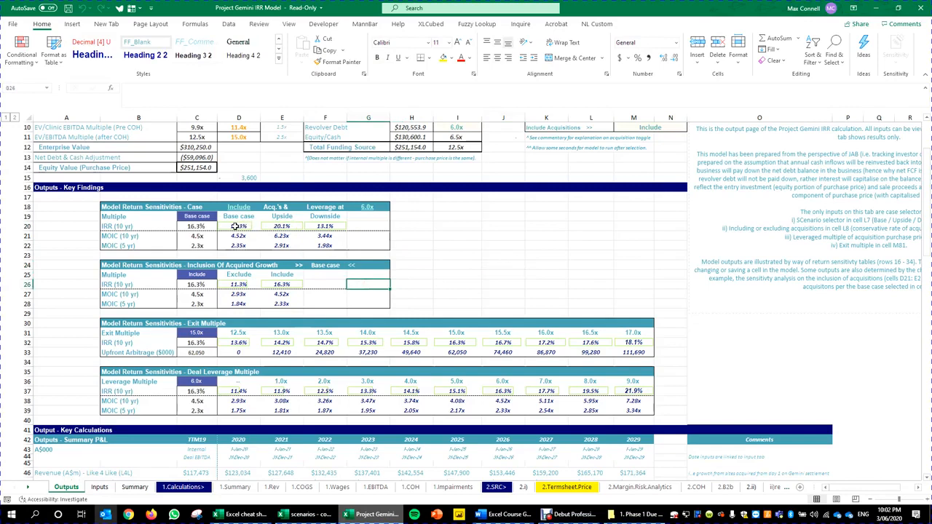
{"action": "left_click_drag", "start_coordinate": [231, 216], "coordinate": [331, 228]}
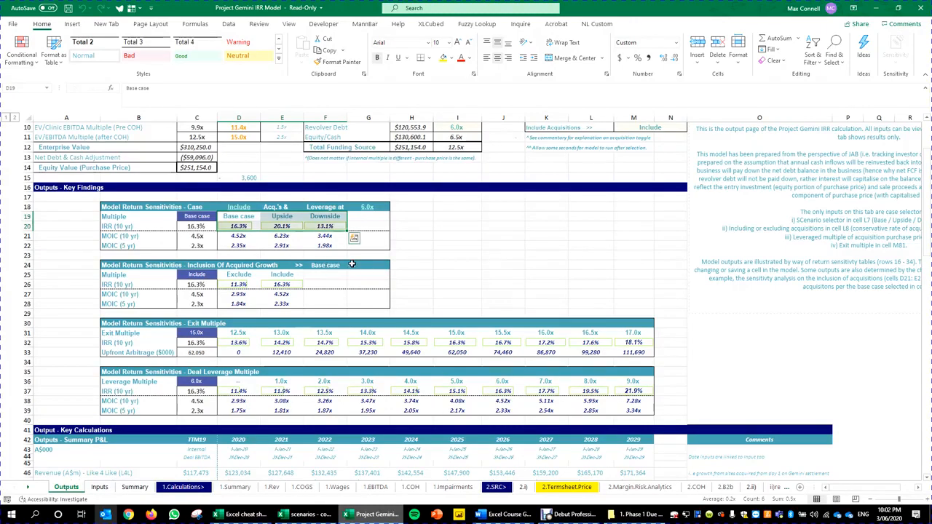
Step: Examine the Inclusion Of Acquired Growth table, checking the IRR reference in C26, the Exclude heading and the data table formula in D26
{"action": "scroll", "coordinate": [355, 268], "scroll_direction": "down", "scroll_amount": 1}
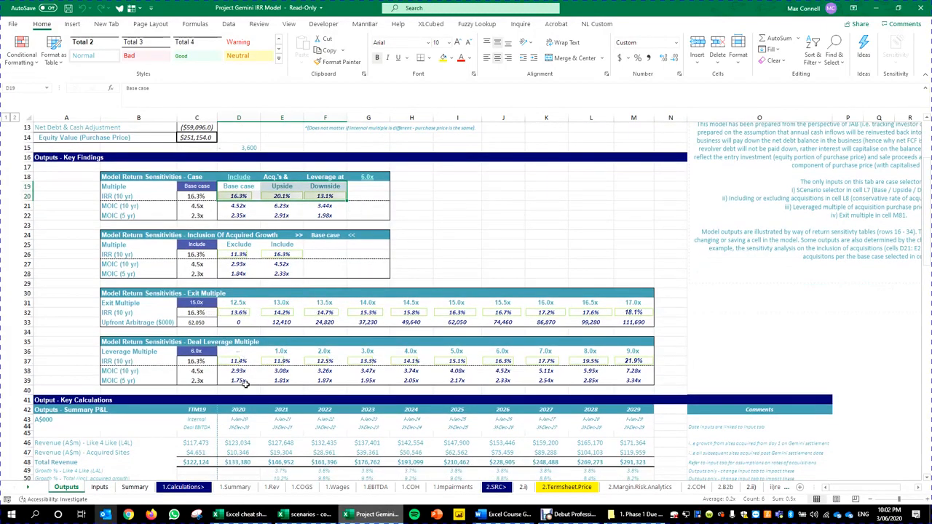
{"action": "left_click", "coordinate": [474, 261]}
{"action": "left_click", "coordinate": [207, 255]}
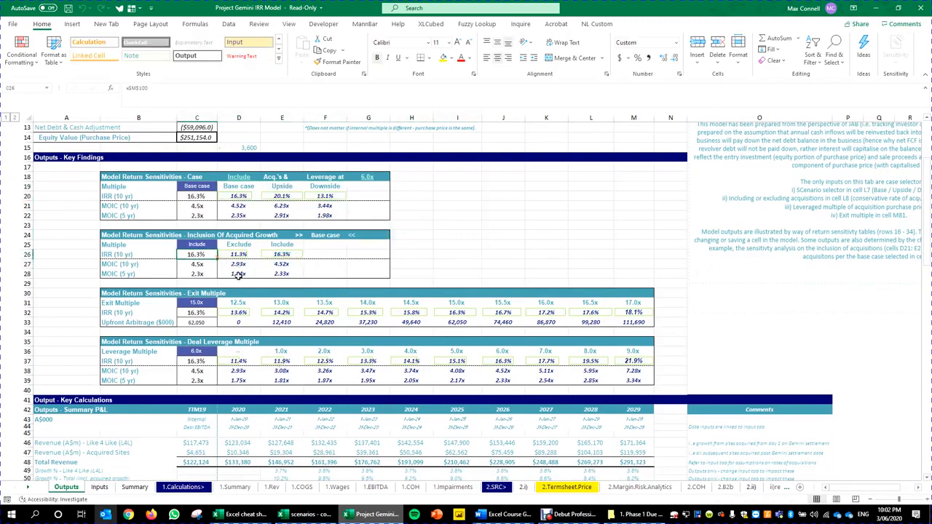
{"action": "scroll", "coordinate": [254, 316], "scroll_direction": "up", "scroll_amount": 2}
{"action": "left_click", "coordinate": [234, 294]}
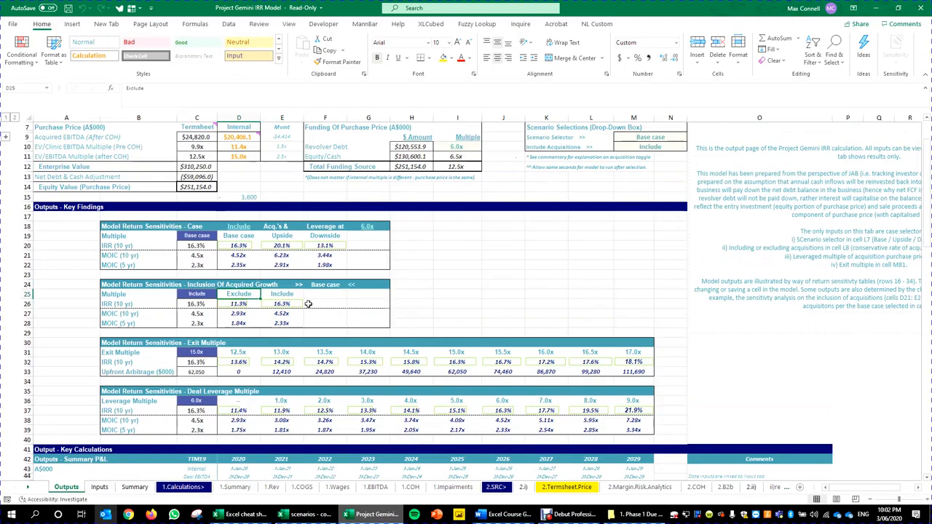
{"action": "left_click", "coordinate": [228, 303]}
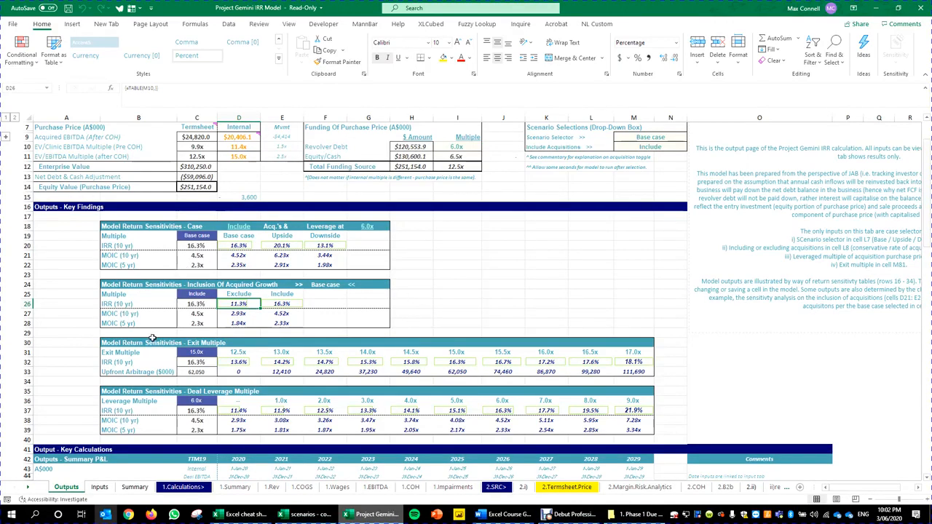
{"action": "left_click", "coordinate": [502, 236]}
{"action": "left_click", "coordinate": [445, 294]}
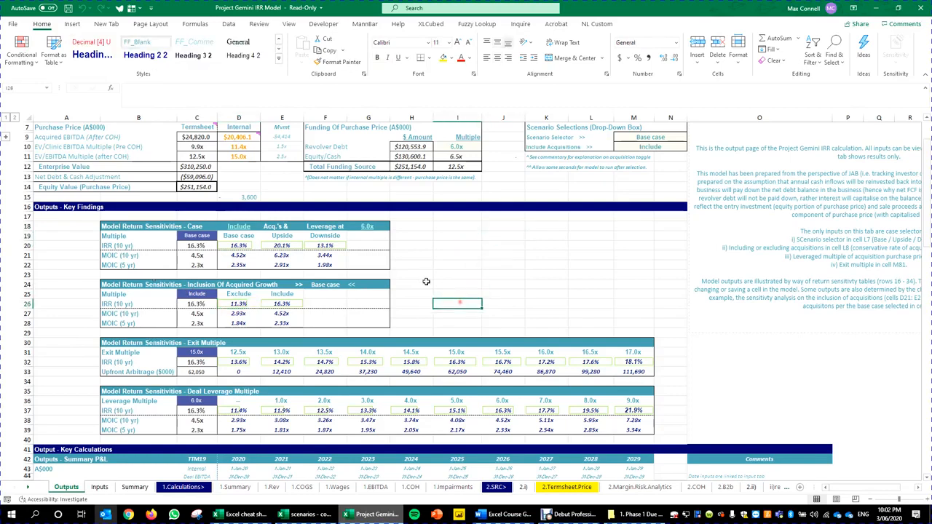
Step: Check the MOIC (10 yr) base case formula in D21 and look over the sensitivity tables again
{"action": "scroll", "coordinate": [396, 292], "scroll_direction": "down", "scroll_amount": 1}
{"action": "scroll", "coordinate": [395, 291], "scroll_direction": "up", "scroll_amount": 3}
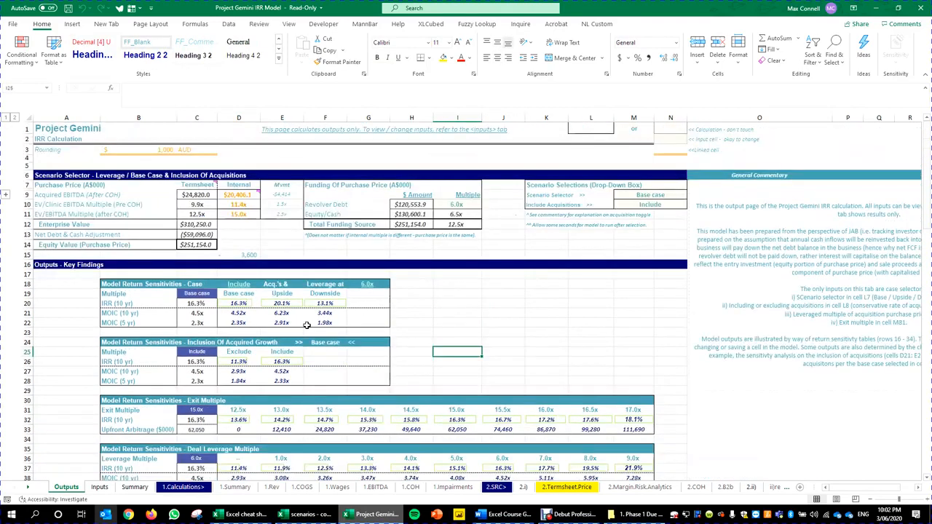
{"action": "left_click", "coordinate": [239, 308]}
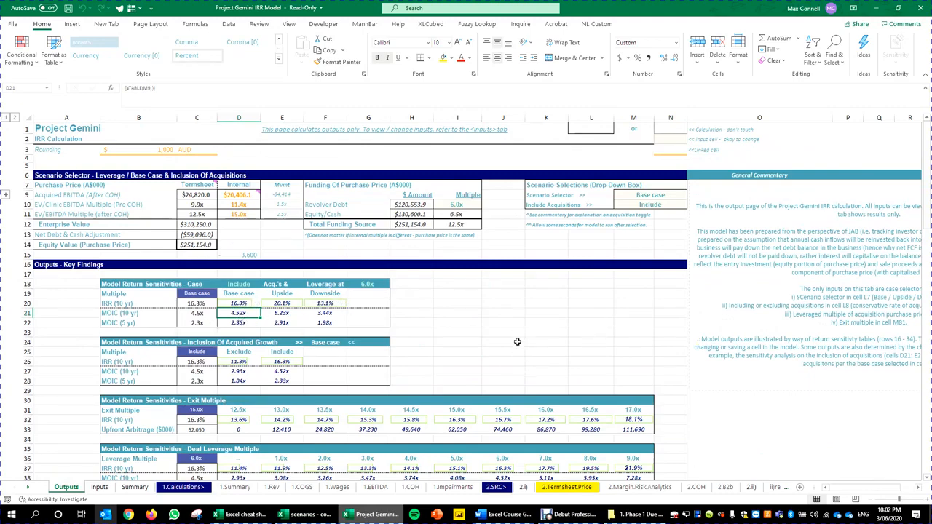
{"action": "scroll", "coordinate": [274, 372], "scroll_direction": "down", "scroll_amount": 5}
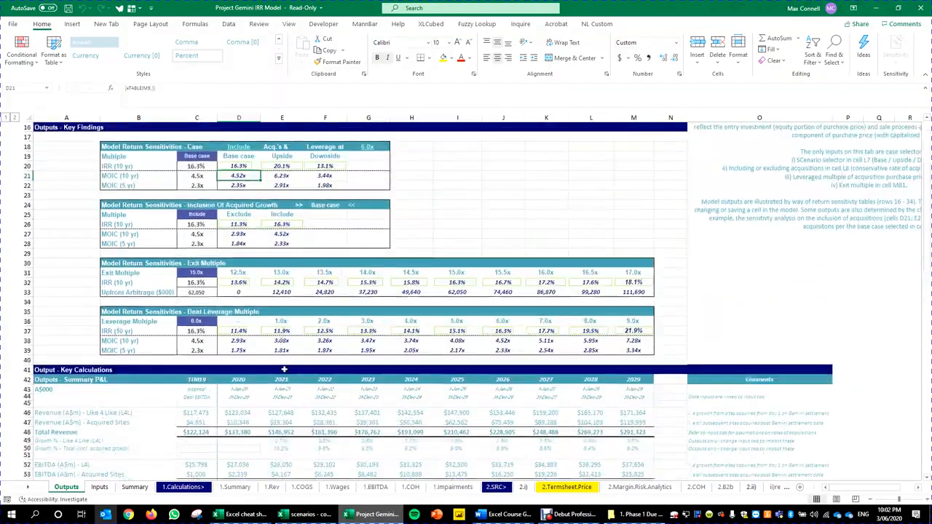
{"action": "scroll", "coordinate": [442, 430], "scroll_direction": "up", "scroll_amount": 2}
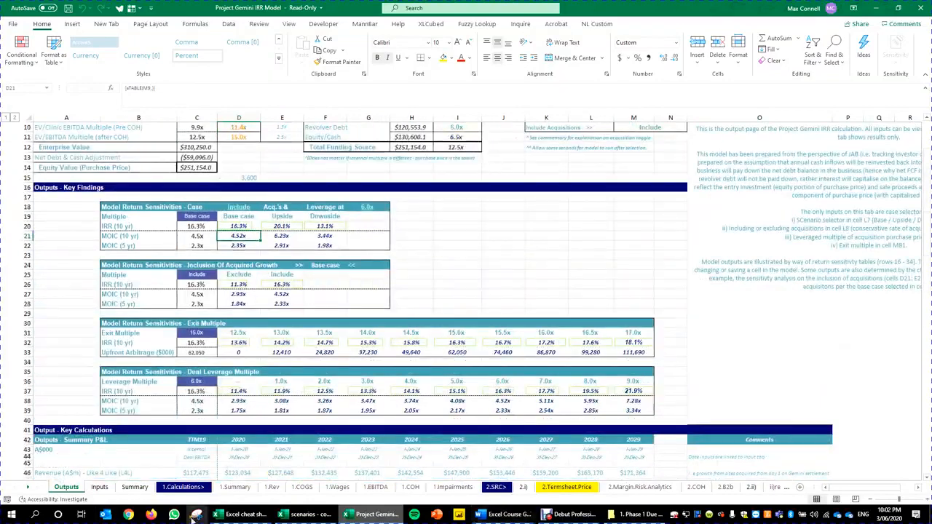
Step: Review the growth, acquisition and cash flow assumptions on the Inputs sheet, and go back to the start of the Outputs sheet
{"action": "left_click", "coordinate": [99, 487]}
{"action": "scroll", "coordinate": [191, 332], "scroll_direction": "up", "scroll_amount": 5}
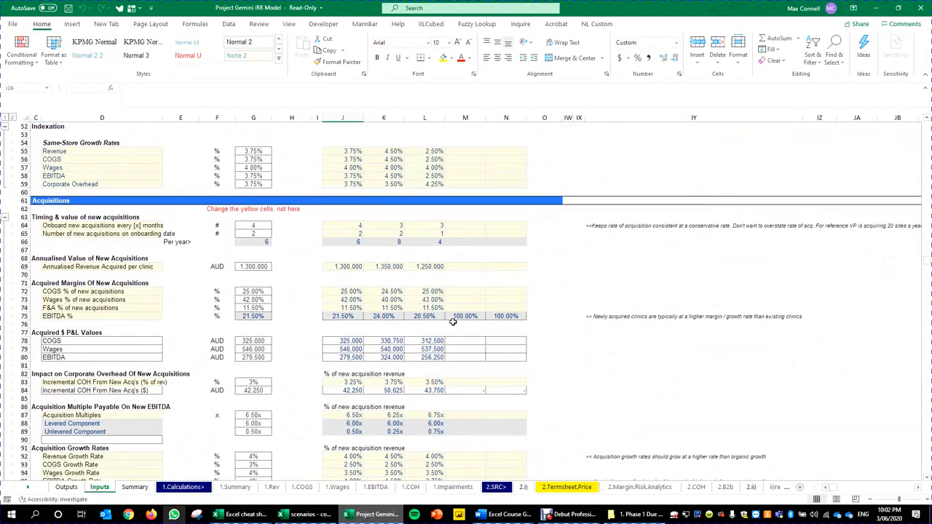
{"action": "scroll", "coordinate": [368, 314], "scroll_direction": "down", "scroll_amount": 5}
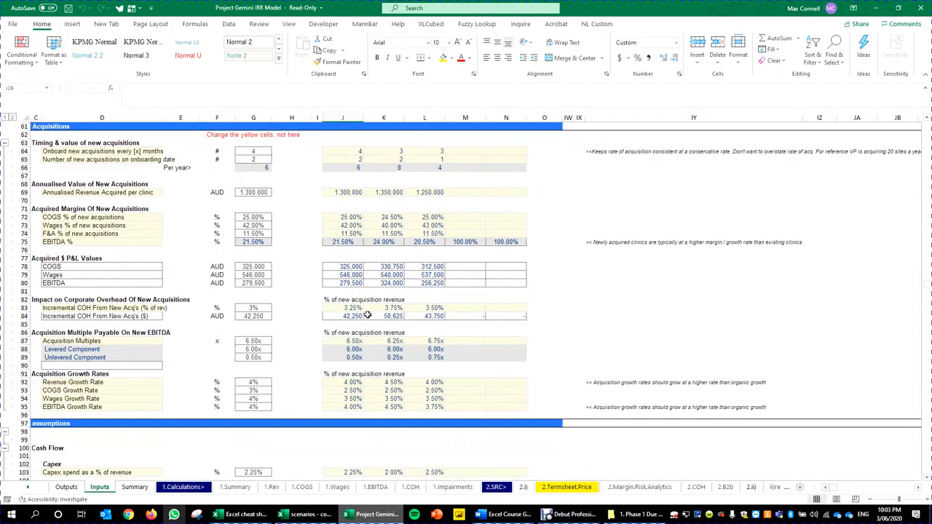
{"action": "scroll", "coordinate": [368, 314], "scroll_direction": "down", "scroll_amount": 3}
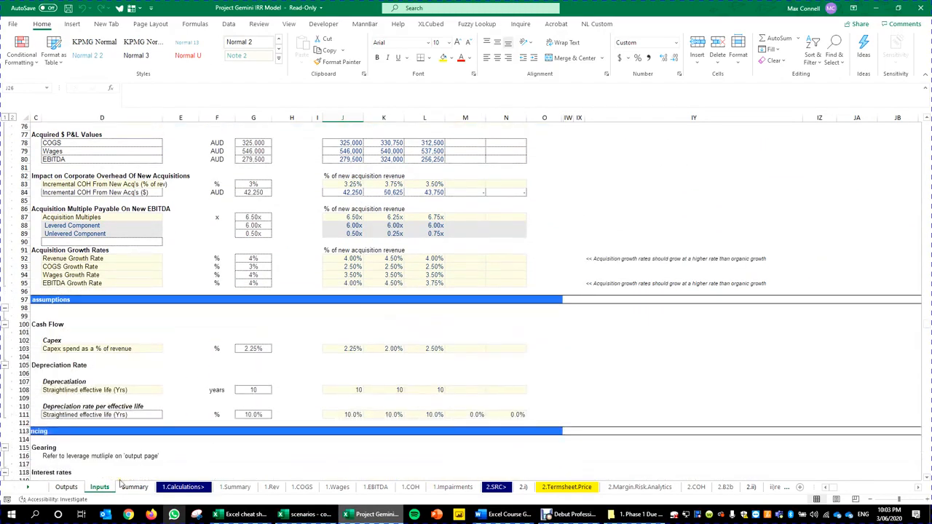
{"action": "left_click", "coordinate": [66, 486]}
{"action": "scroll", "coordinate": [262, 313], "scroll_direction": "up", "scroll_amount": 5}
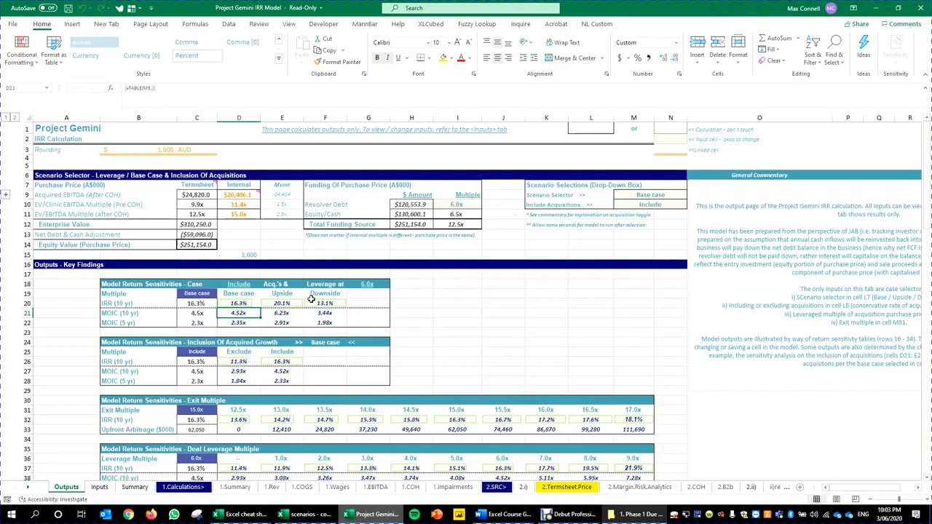
Step: Look up the Data Table command among the what-if analysis tools and close the list without running it
{"action": "left_click", "coordinate": [502, 353]}
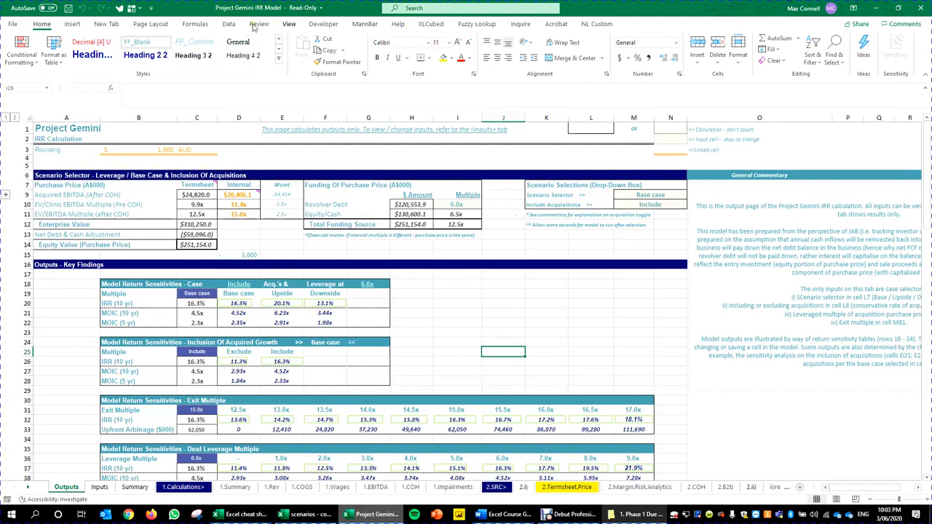
{"action": "left_click", "coordinate": [228, 24]}
{"action": "left_click", "coordinate": [701, 63]}
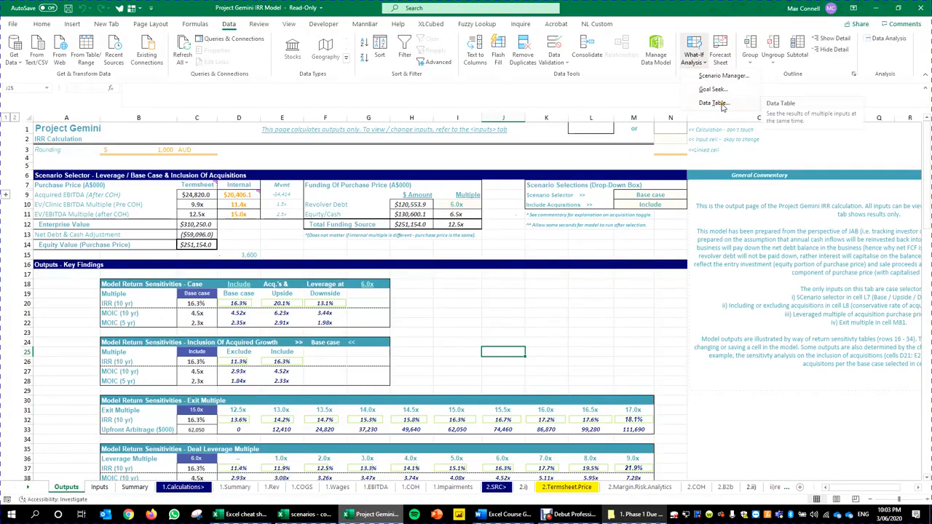
{"action": "left_click", "coordinate": [241, 310]}
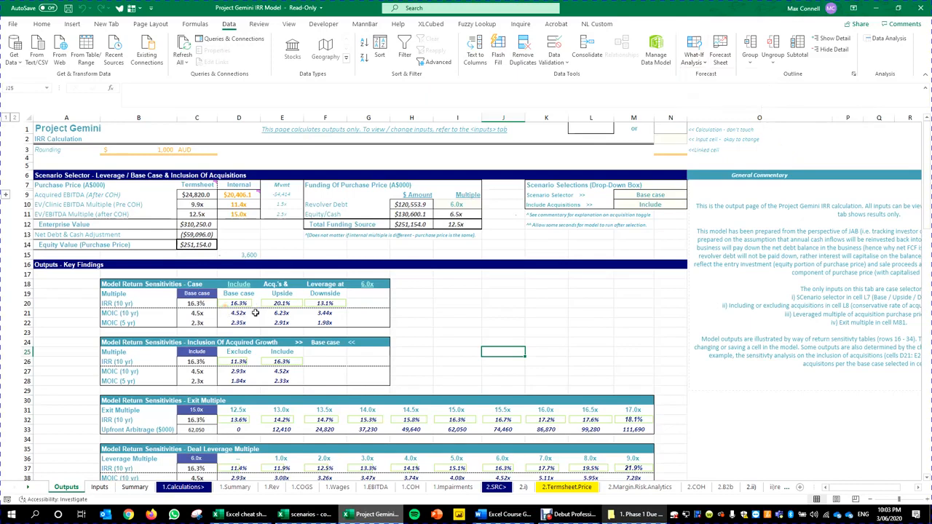
Step: Check the IRR (10 yr) reference in C20 and the case link in C19 of the Case sensitivity table
{"action": "left_click", "coordinate": [185, 300]}
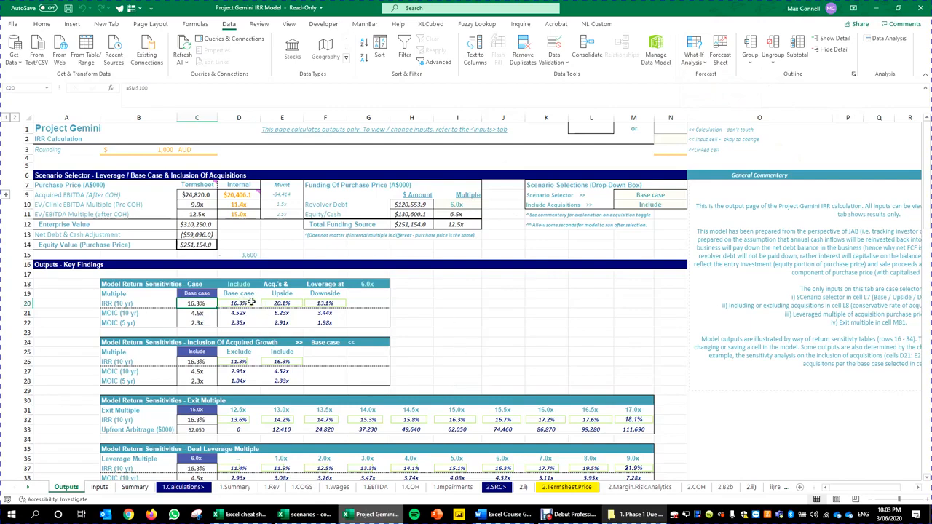
{"action": "left_click", "coordinate": [201, 295]}
{"action": "left_click", "coordinate": [201, 304]}
{"action": "left_click", "coordinate": [211, 294]}
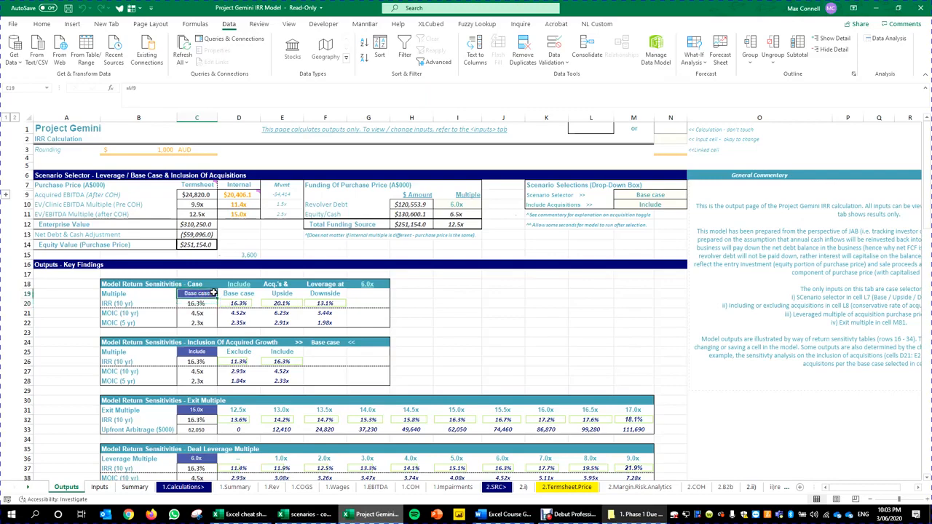
Step: Trace the Exit Multiple in C31 to its source input M91 under Investor Cashflows (10yr), and check the EBITDA reference in M90
{"action": "scroll", "coordinate": [206, 301], "scroll_direction": "down", "scroll_amount": 3}
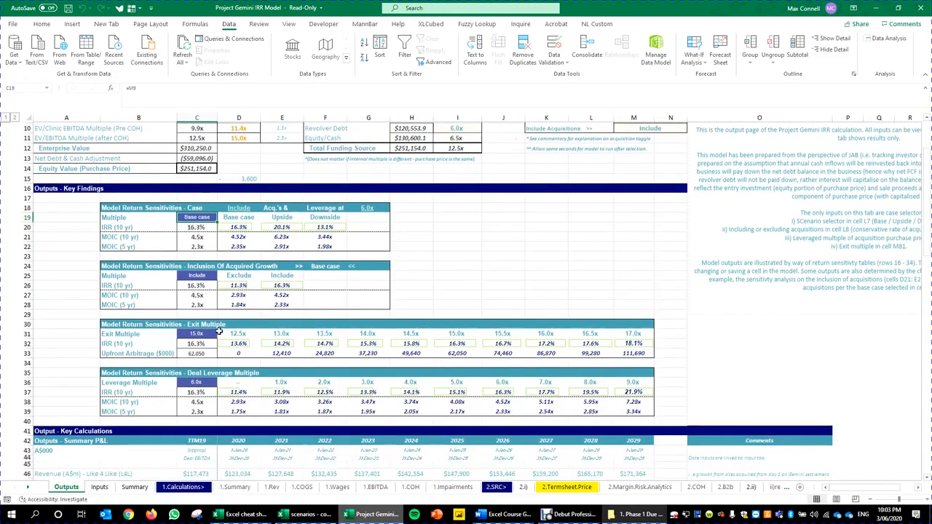
{"action": "left_click", "coordinate": [204, 334]}
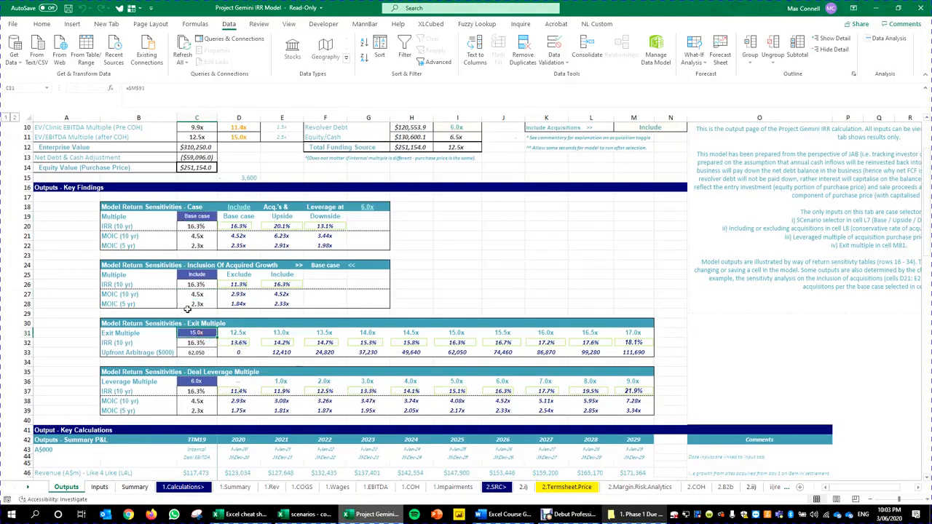
{"action": "scroll", "coordinate": [187, 310], "scroll_direction": "down", "scroll_amount": 7}
{"action": "scroll", "coordinate": [277, 208], "scroll_direction": "up", "scroll_amount": 2}
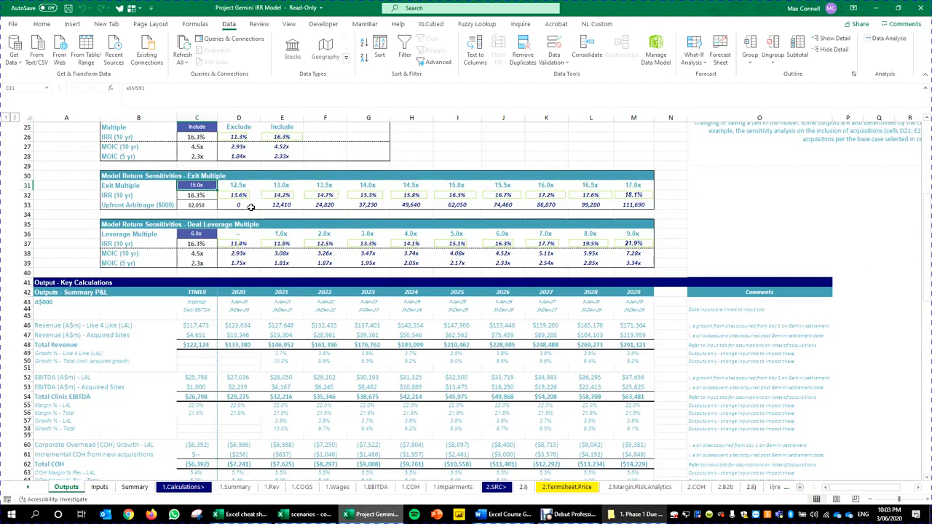
{"action": "key", "text": "ctrl+bracketleft"}
{"action": "scroll", "coordinate": [290, 309], "scroll_direction": "down", "scroll_amount": 3}
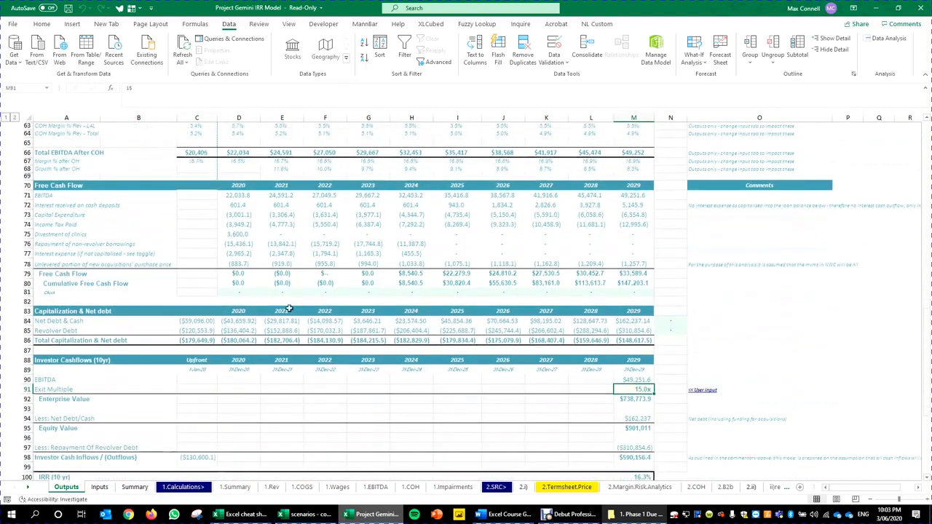
{"action": "scroll", "coordinate": [718, 381], "scroll_direction": "down", "scroll_amount": 2}
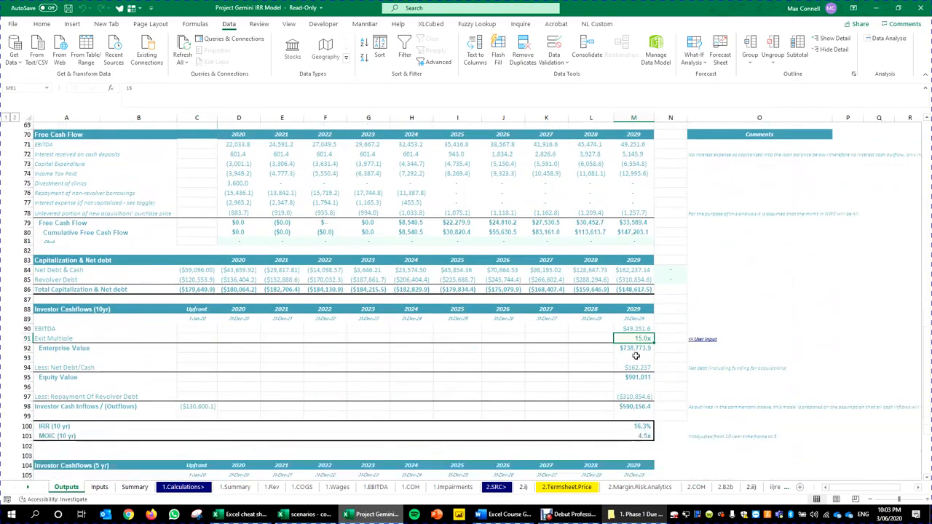
{"action": "left_click", "coordinate": [644, 329]}
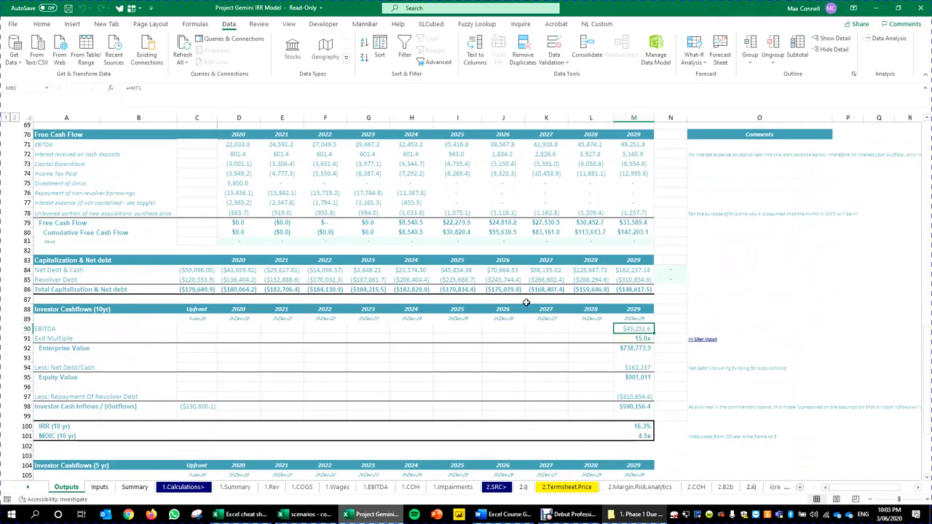
Step: Try an exit multiple of 14 in M91, check the investor cash inflow formula in M98, and undo the change
{"action": "left_click", "coordinate": [638, 337]}
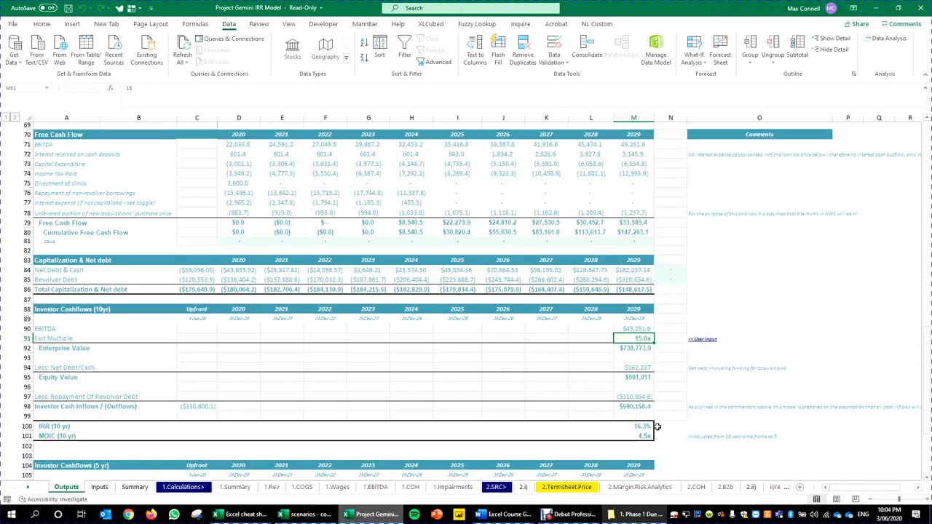
{"action": "type", "text": "14"}
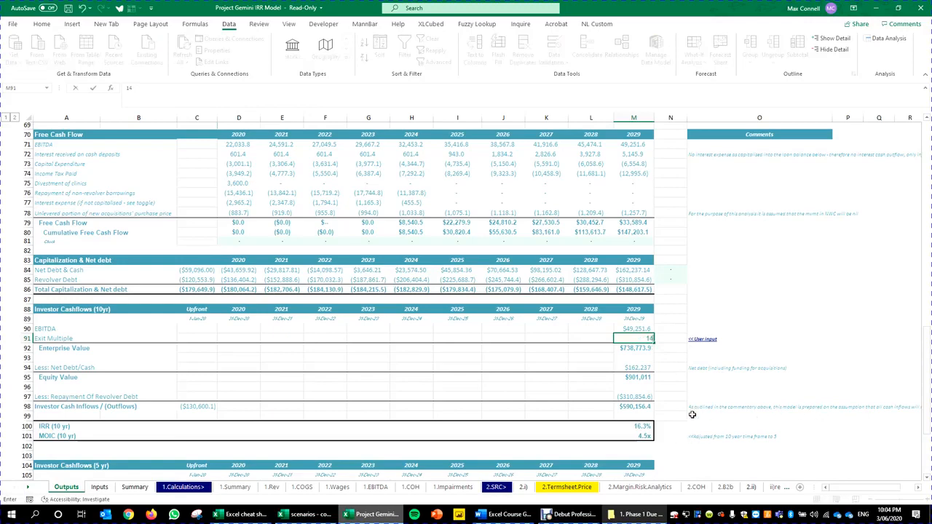
{"action": "left_click", "coordinate": [688, 357]}
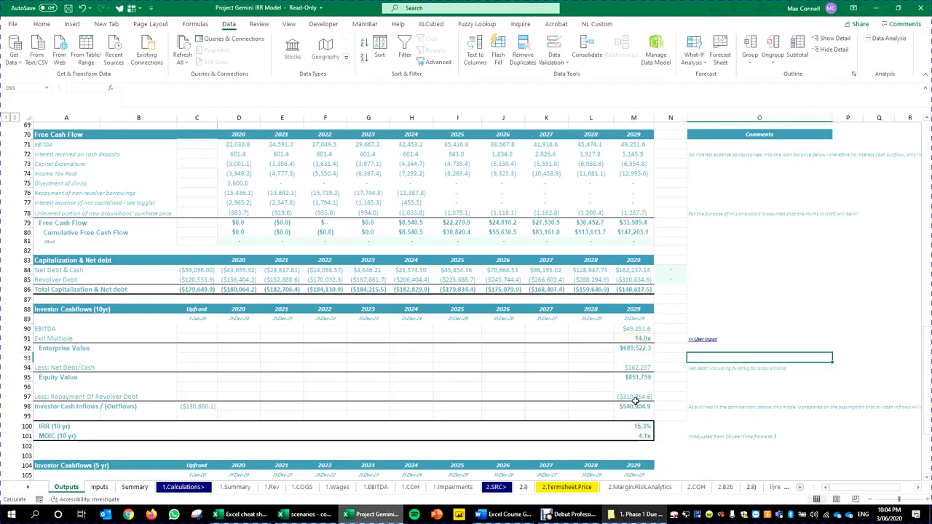
{"action": "left_click", "coordinate": [644, 406]}
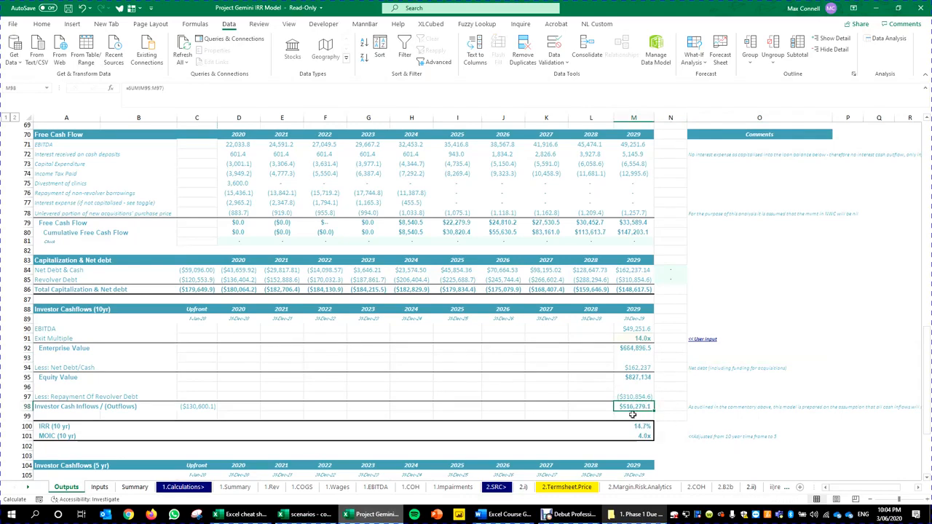
{"action": "key", "text": "ctrl+z"}
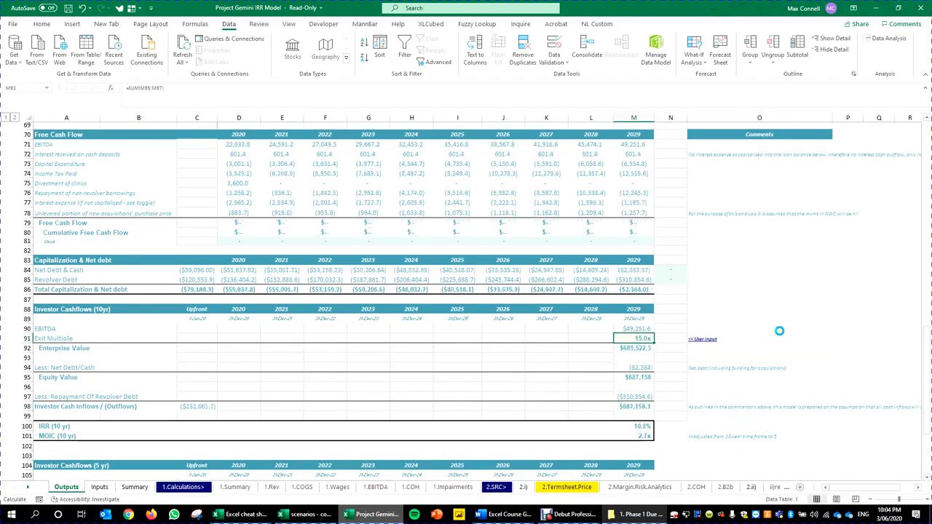
{"action": "left_click", "coordinate": [776, 328]}
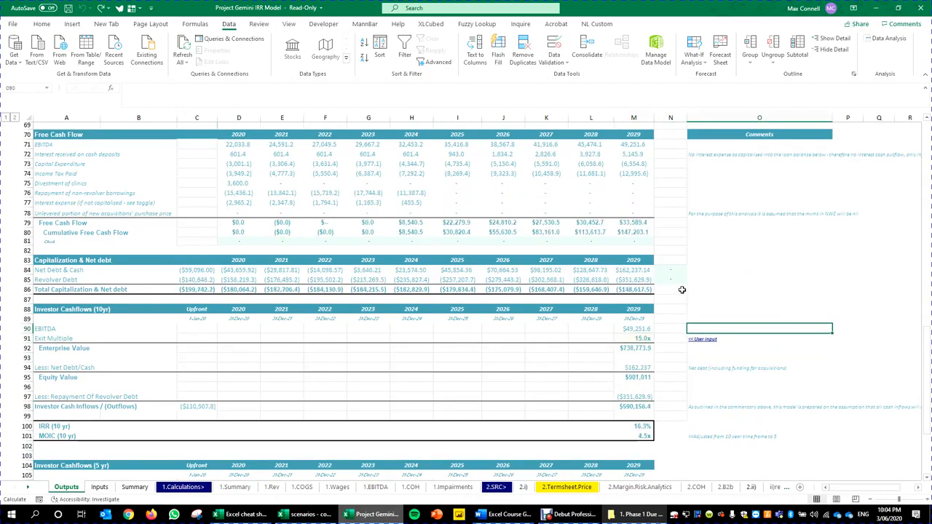
Step: Go back to the sensitivity tables, check the IRR reference in C26, and show which cell the Exit Multiple formula in C31 refers to
{"action": "scroll", "coordinate": [678, 443], "scroll_direction": "up", "scroll_amount": 3}
{"action": "scroll", "coordinate": [677, 444], "scroll_direction": "down", "scroll_amount": 3}
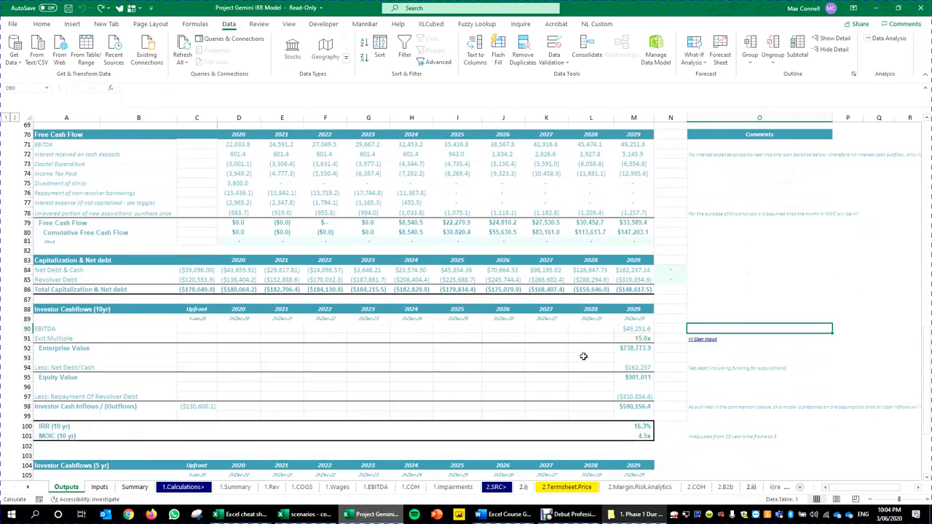
{"action": "scroll", "coordinate": [532, 354], "scroll_direction": "up", "scroll_amount": 13}
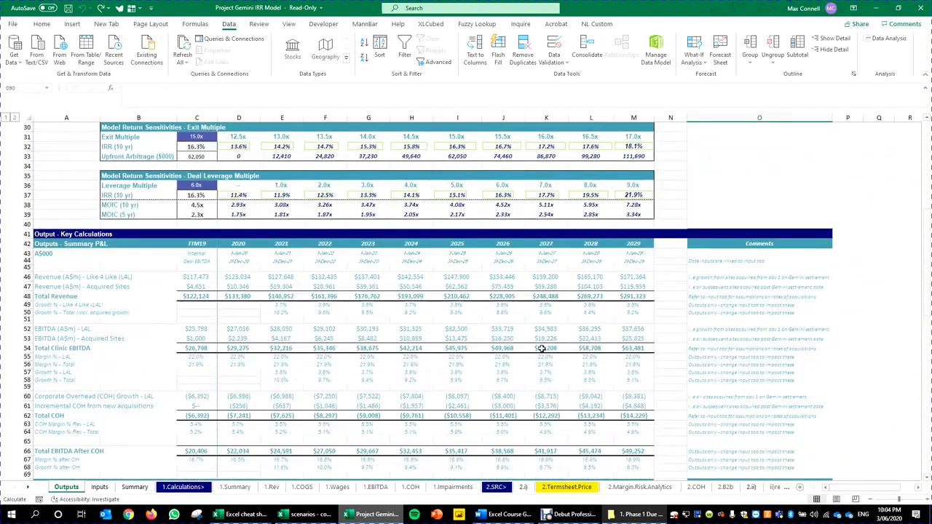
{"action": "scroll", "coordinate": [243, 326], "scroll_direction": "up", "scroll_amount": 4}
{"action": "scroll", "coordinate": [202, 195], "scroll_direction": "up", "scroll_amount": 3}
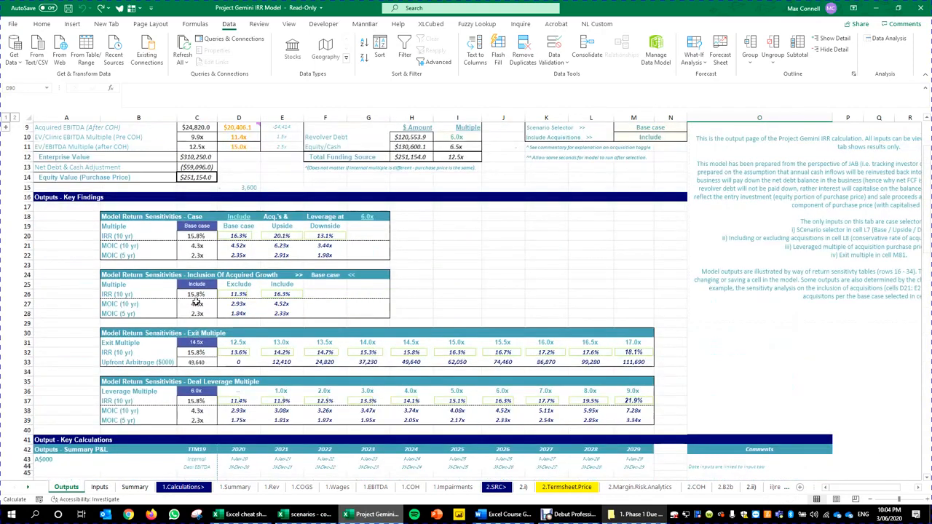
{"action": "left_click", "coordinate": [197, 295]}
{"action": "left_click", "coordinate": [206, 343]}
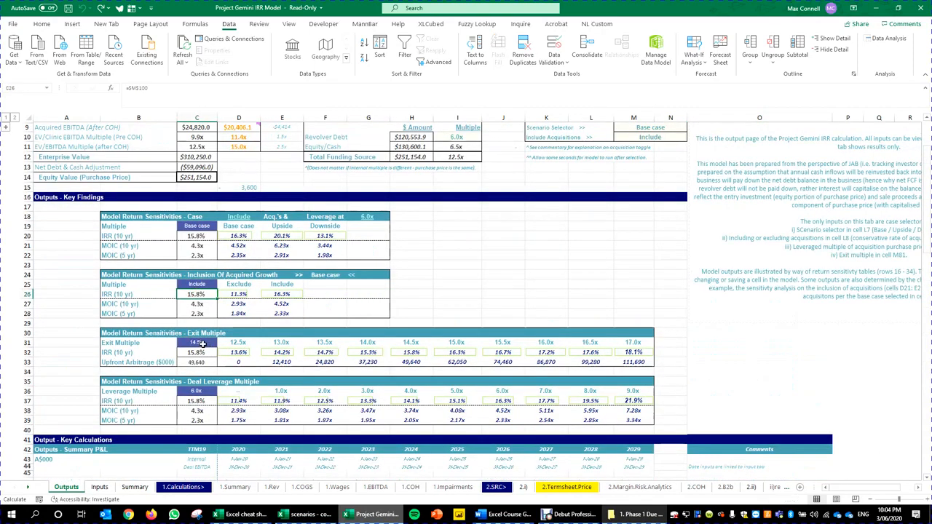
{"action": "double_click", "coordinate": [211, 343]}
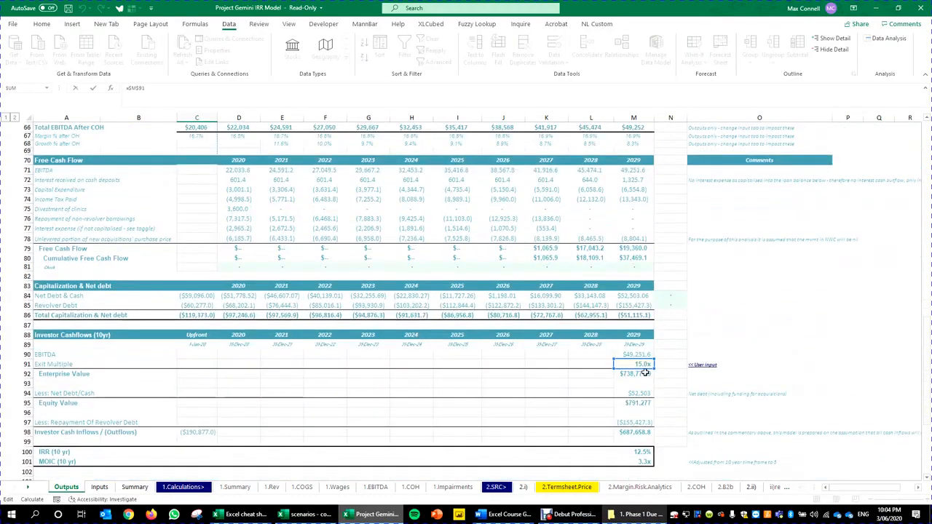
{"action": "key", "text": "Escape"}
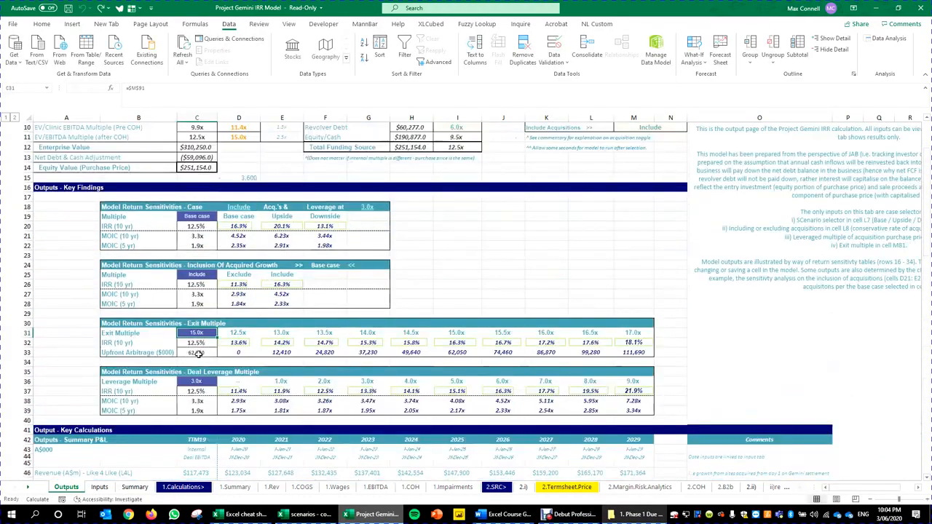
Step: Trace the IRR (10 yr) formula in C32 to its source cell M100 and leave the formula unchanged
{"action": "double_click", "coordinate": [204, 343]}
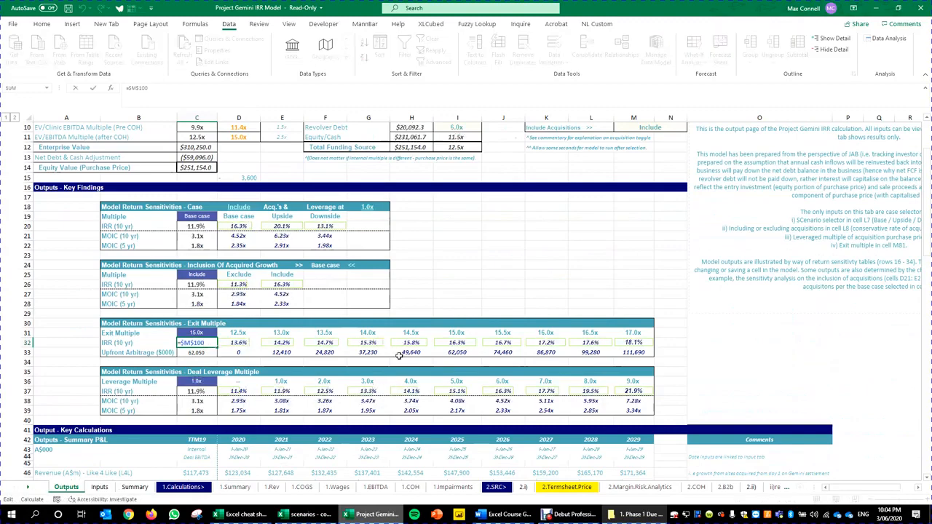
{"action": "scroll", "coordinate": [378, 315], "scroll_direction": "down", "scroll_amount": 6}
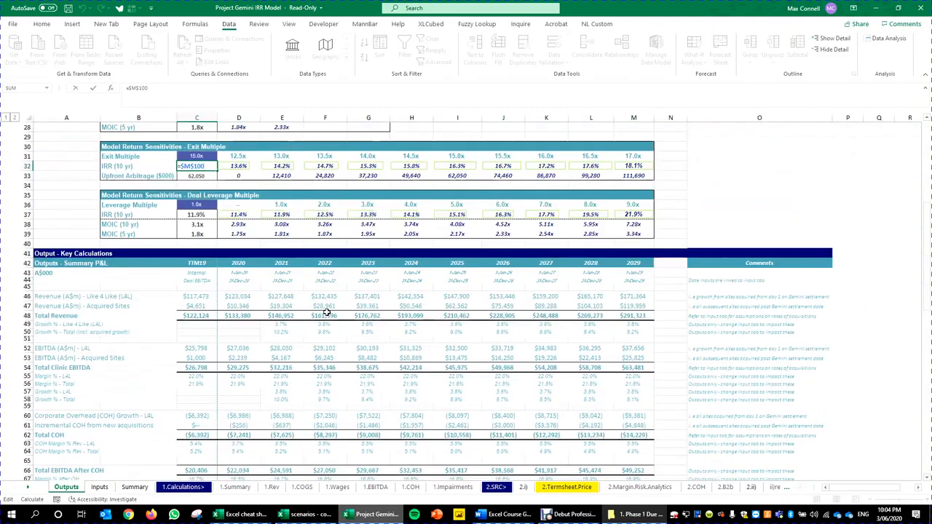
{"action": "scroll", "coordinate": [298, 306], "scroll_direction": "down", "scroll_amount": 16}
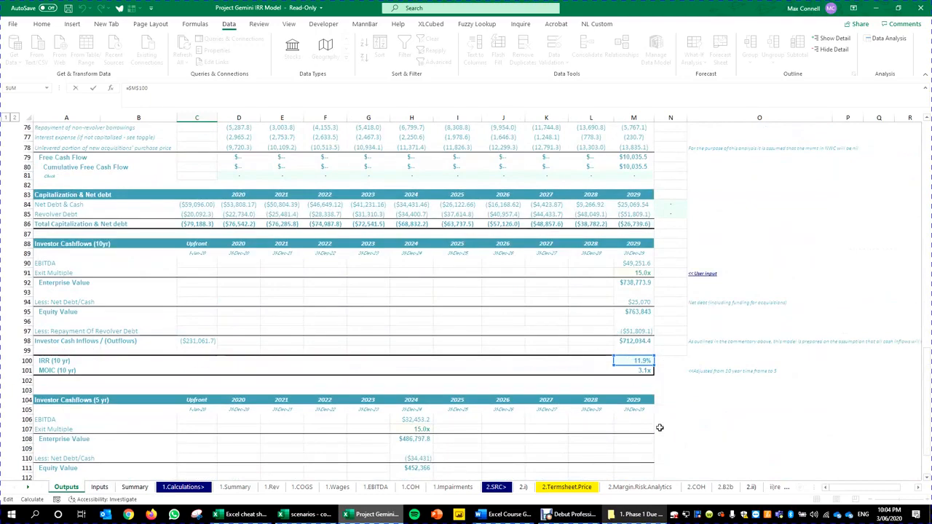
{"action": "key", "text": "Escape"}
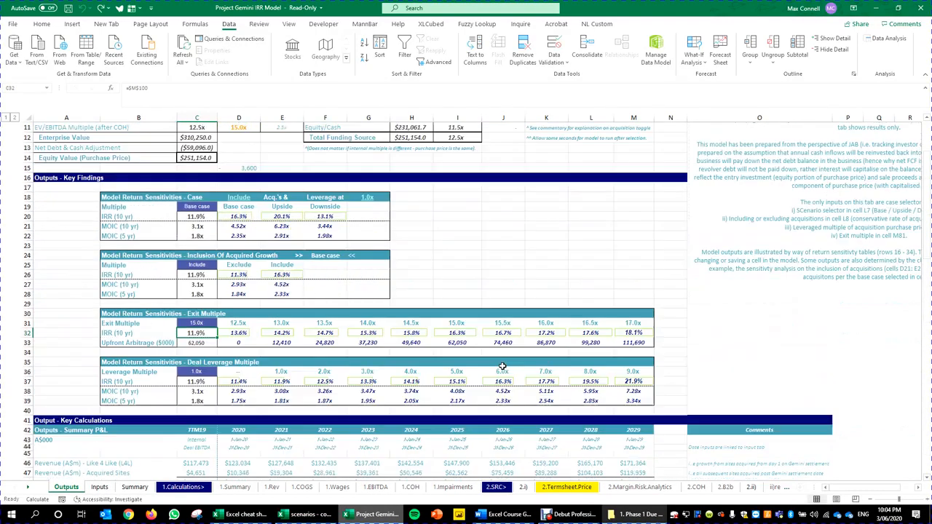
Step: Select the Exit Multiple reference in C31 and review the calculations from the P&L down to Investor Cashflows (10yr)
{"action": "scroll", "coordinate": [349, 359], "scroll_direction": "down", "scroll_amount": 1}
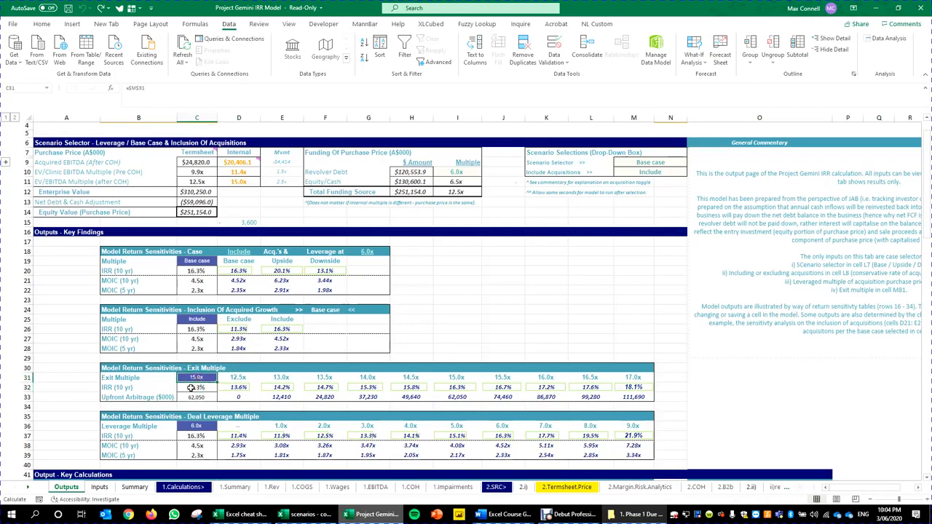
{"action": "left_click", "coordinate": [200, 378]}
{"action": "scroll", "coordinate": [208, 394], "scroll_direction": "down", "scroll_amount": 16}
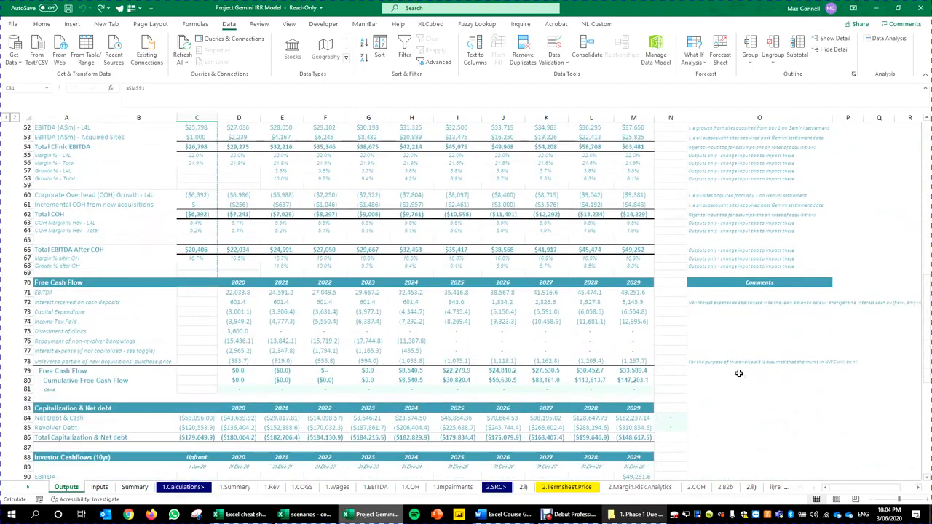
{"action": "scroll", "coordinate": [738, 372], "scroll_direction": "down", "scroll_amount": 3}
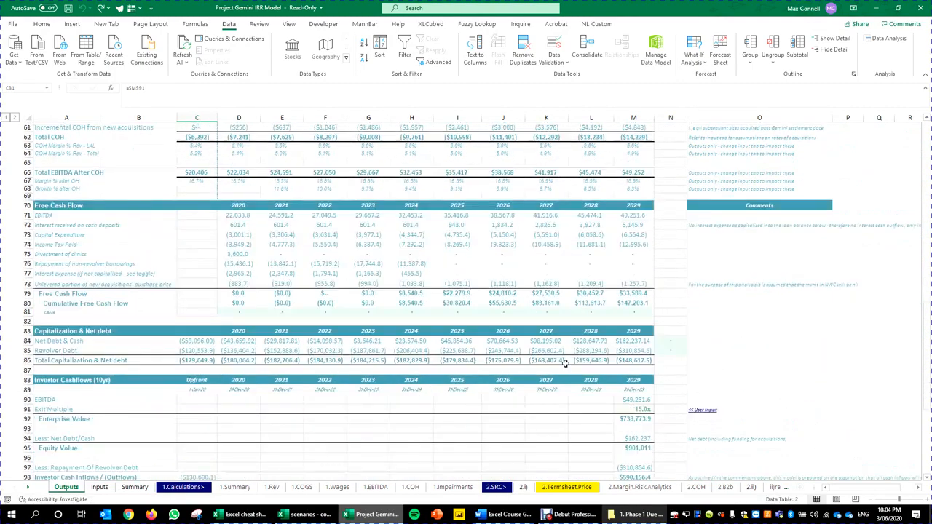
{"action": "scroll", "coordinate": [270, 257], "scroll_direction": "up", "scroll_amount": 17}
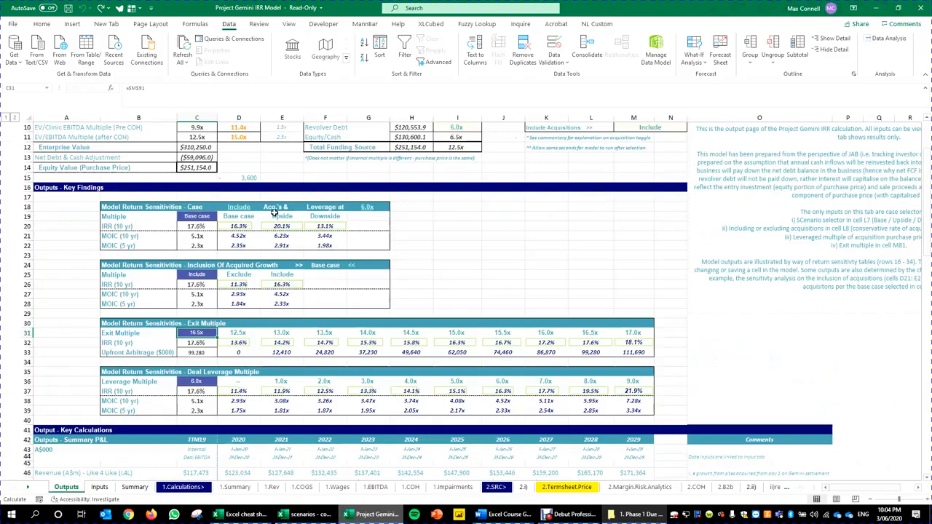
Step: Highlight the exit multiple headings D31:M31 and check the starting value in D31 and the increment formulas from E31 to J31
{"action": "left_click", "coordinate": [231, 332]}
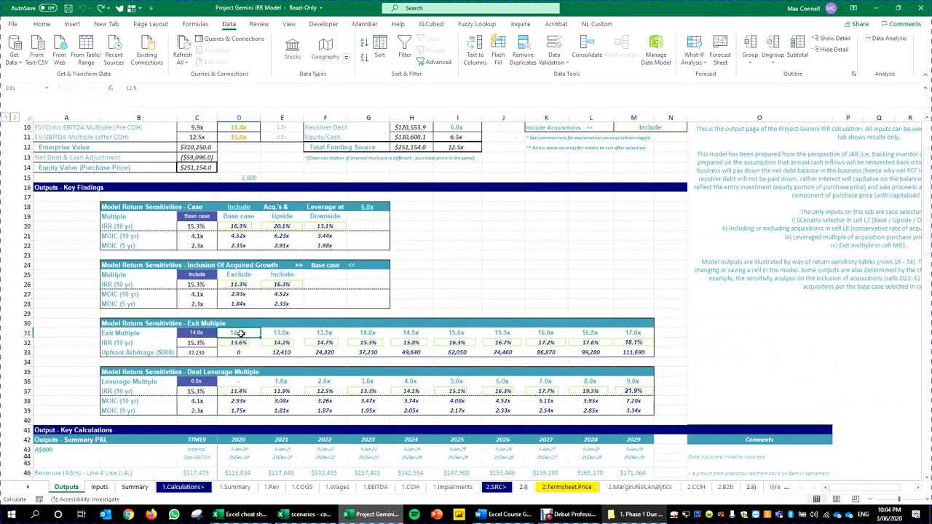
{"action": "left_click_drag", "start_coordinate": [236, 332], "coordinate": [633, 329]}
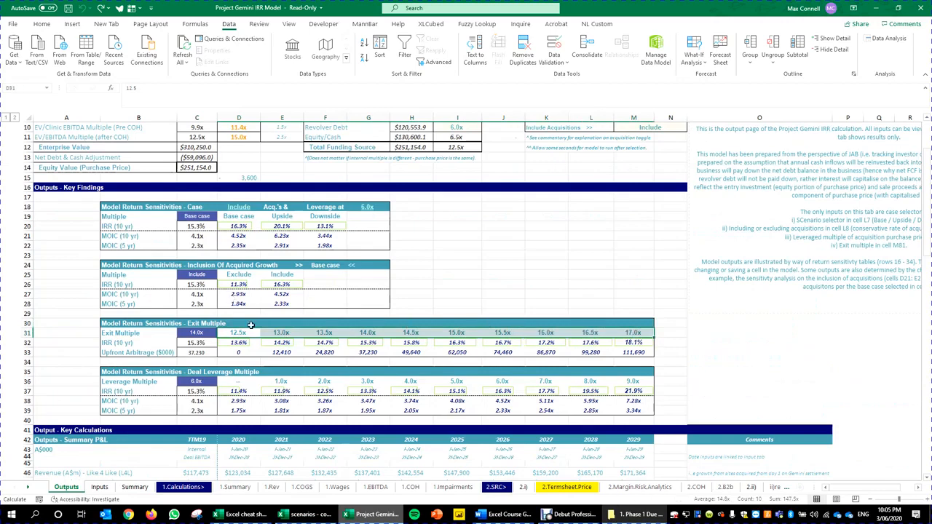
{"action": "left_click", "coordinate": [279, 332]}
{"action": "left_click", "coordinate": [324, 332]}
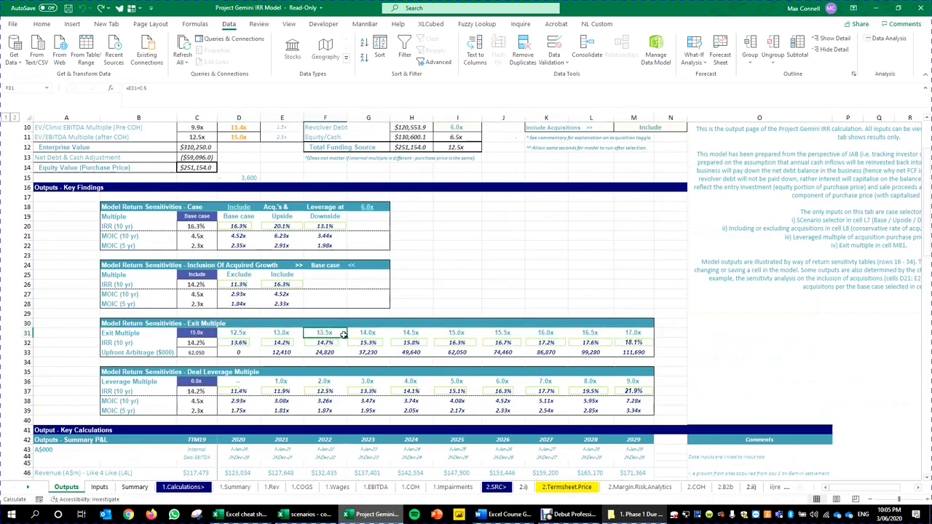
{"action": "left_click", "coordinate": [368, 332]}
{"action": "left_click", "coordinate": [411, 332]}
{"action": "left_click", "coordinate": [456, 332]}
{"action": "left_click", "coordinate": [502, 332]}
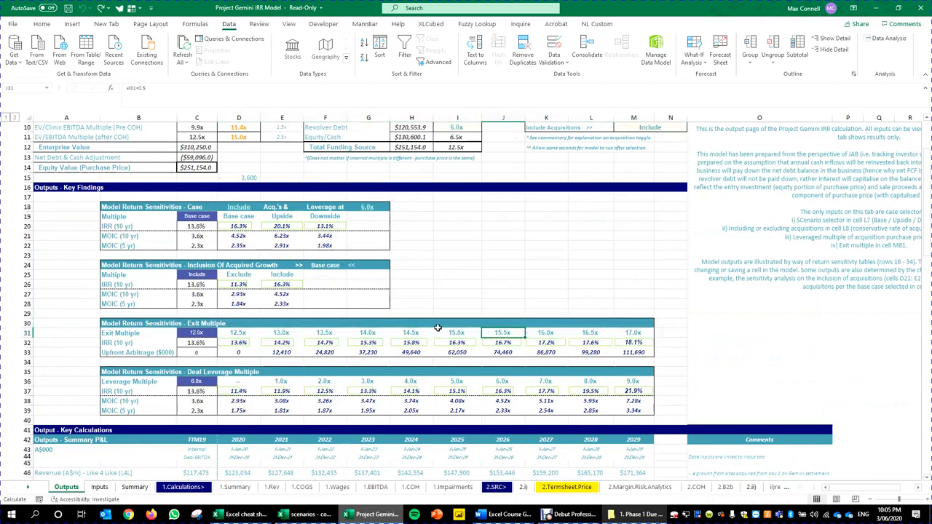
Step: Set the exit multiple heading in J31 to 17
{"action": "type", "text": "17"}
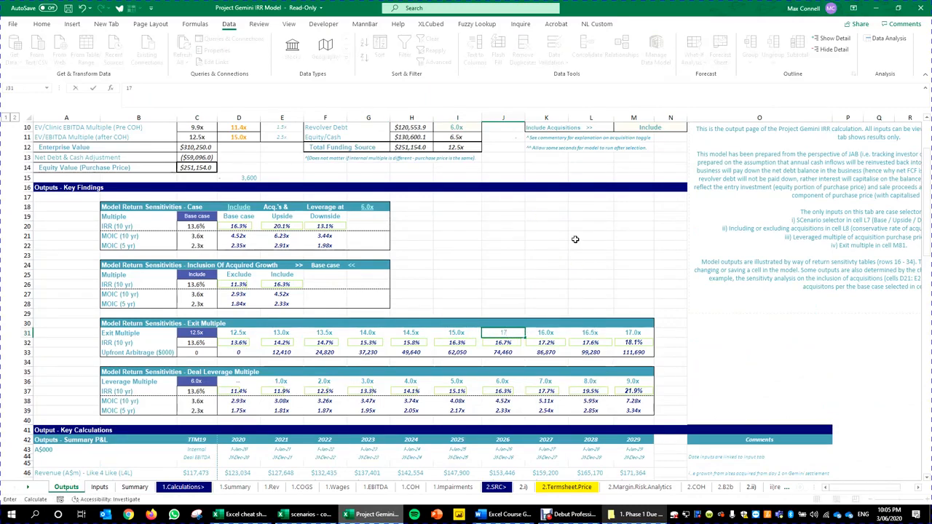
{"action": "key", "text": "Return"}
Step: Follow the exit multiple from D31 through Enterprise Value in M92 to the IRR in M100, and check table cells C32 and D32
{"action": "left_click", "coordinate": [238, 333]}
{"action": "scroll", "coordinate": [563, 351], "scroll_direction": "down", "scroll_amount": 3}
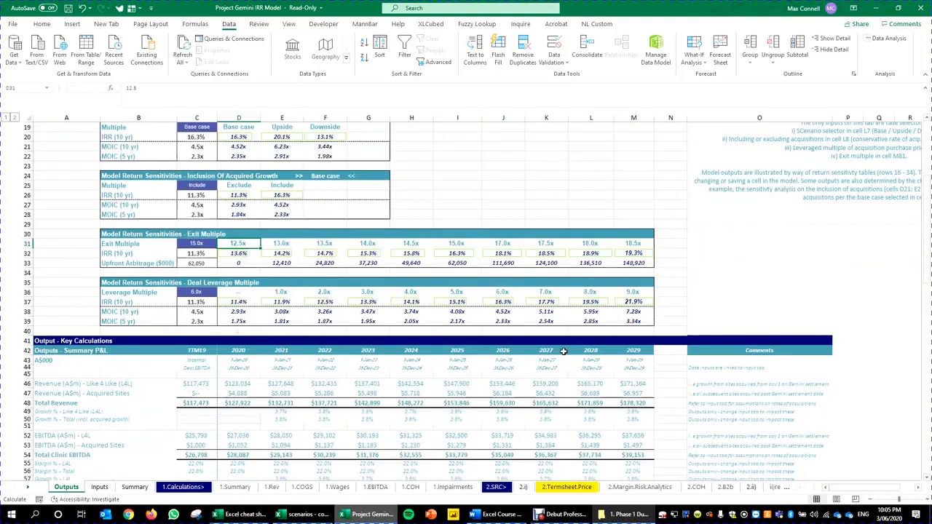
{"action": "scroll", "coordinate": [563, 351], "scroll_direction": "down", "scroll_amount": 15}
{"action": "left_click", "coordinate": [638, 355]}
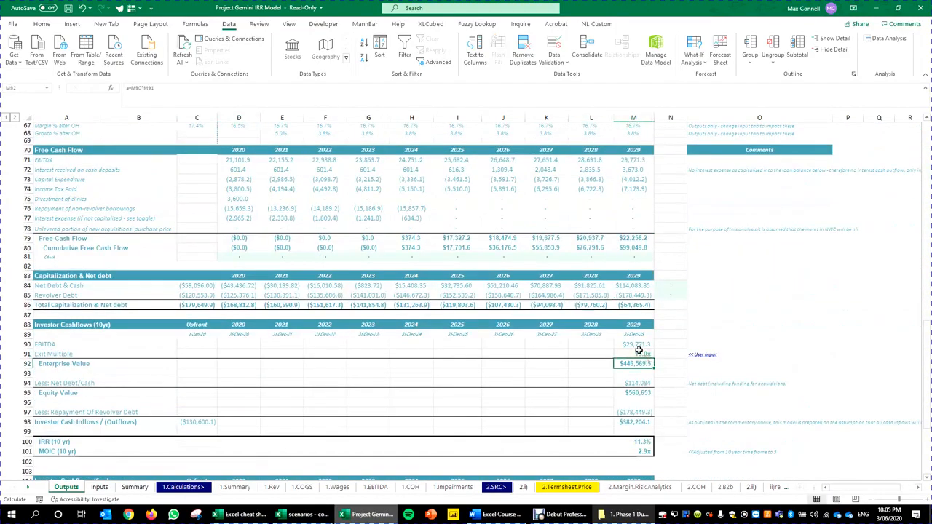
{"action": "scroll", "coordinate": [687, 400], "scroll_direction": "down", "scroll_amount": 4}
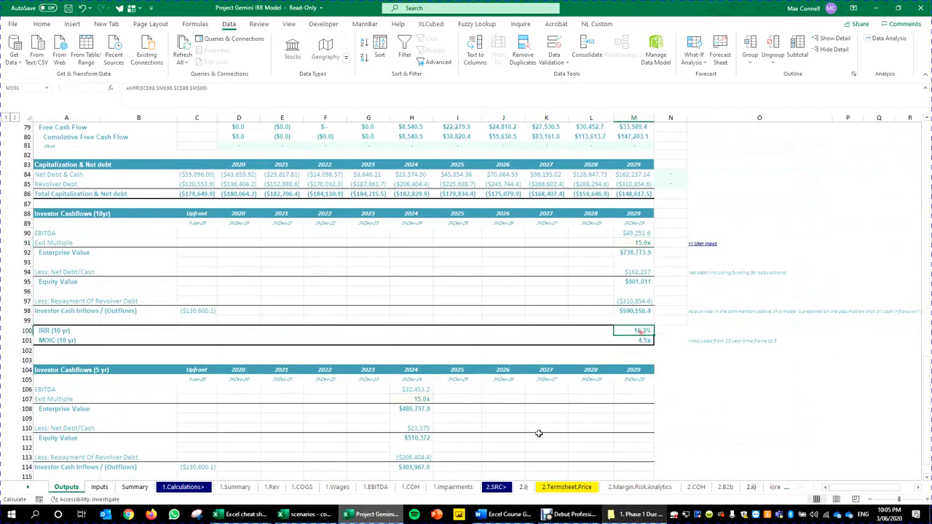
{"action": "left_click", "coordinate": [620, 332]}
{"action": "scroll", "coordinate": [243, 335], "scroll_direction": "up", "scroll_amount": 20}
{"action": "scroll", "coordinate": [296, 379], "scroll_direction": "down", "scroll_amount": 2}
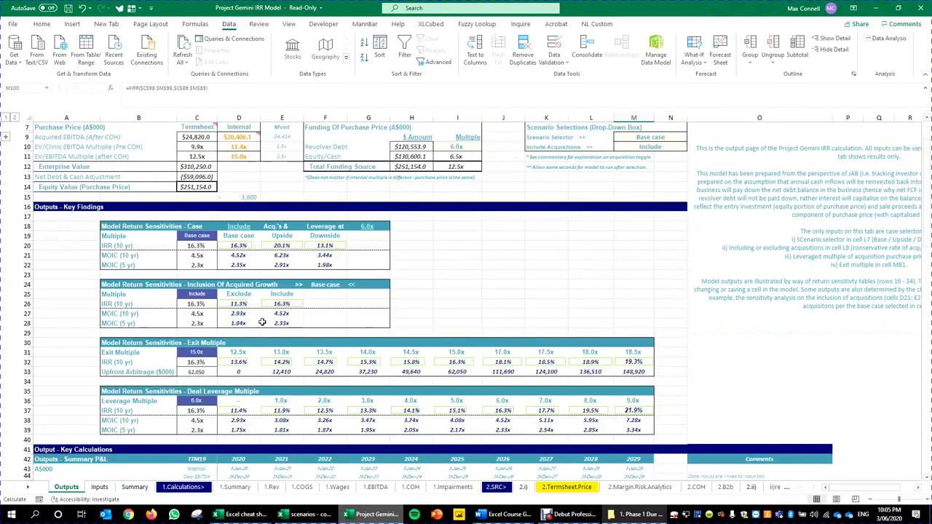
{"action": "scroll", "coordinate": [291, 375], "scroll_direction": "up", "scroll_amount": 1}
{"action": "left_click", "coordinate": [202, 386]}
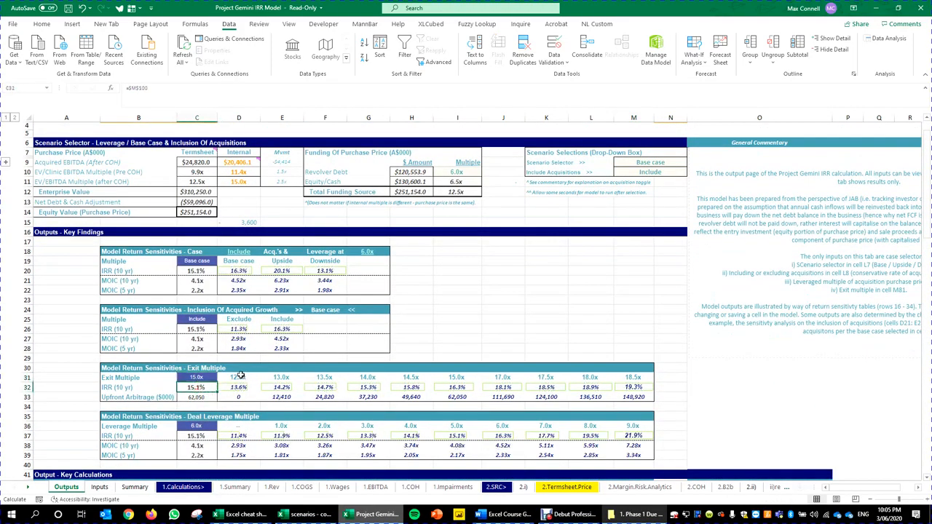
{"action": "left_click", "coordinate": [238, 378]}
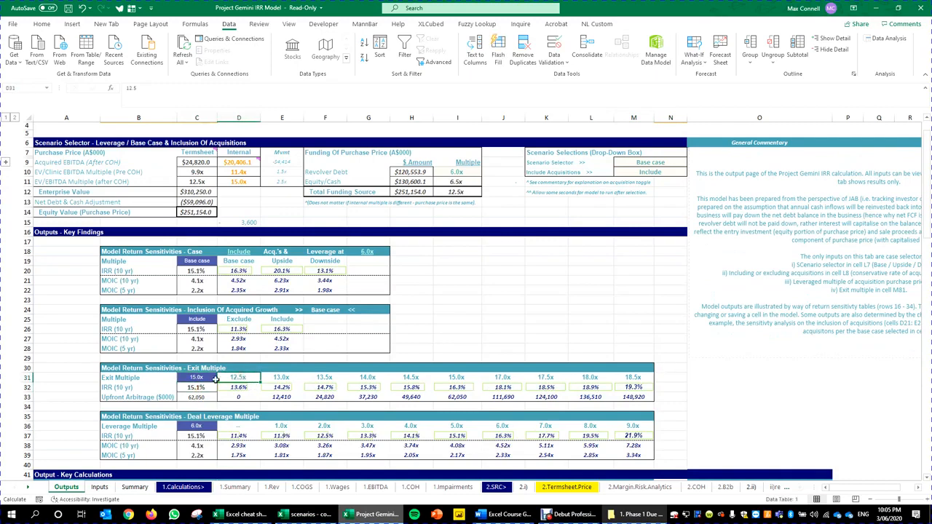
{"action": "left_click", "coordinate": [239, 387]}
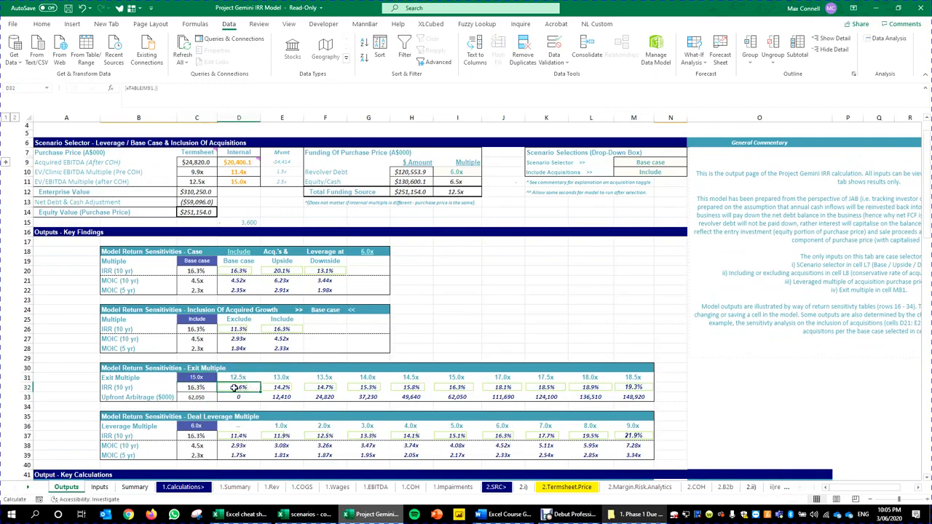
Step: Clear the IRR (10 yr) results in D32:M32 of the Exit Multiple table
{"action": "left_click_drag", "start_coordinate": [245, 388], "coordinate": [643, 391]}
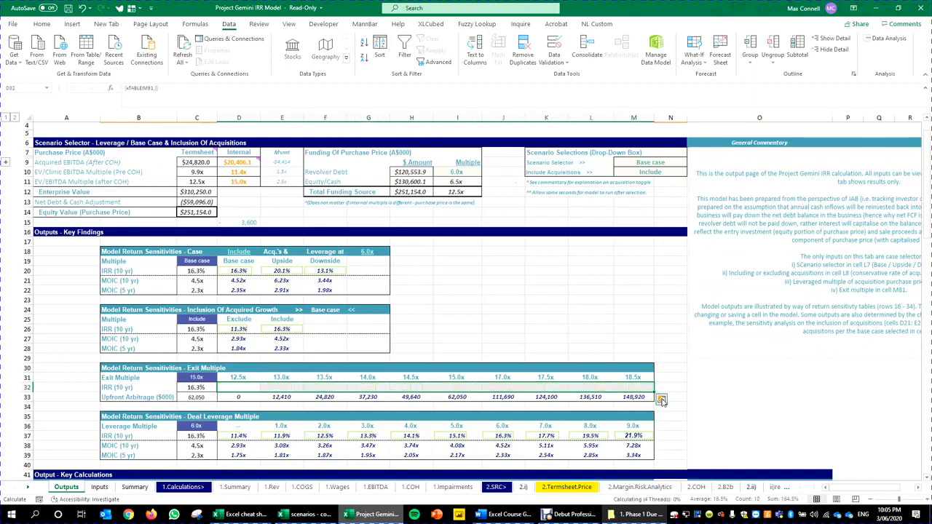
{"action": "key", "text": "Delete"}
{"action": "key", "text": "Left"}
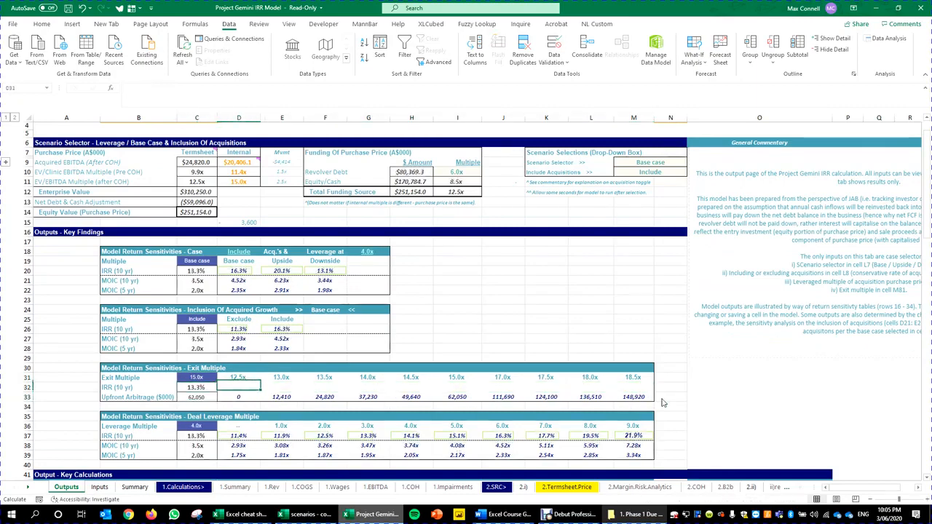
Step: Step through the exit multiple headings in row 31 from the C31 reference to M31, checking how each value is built
{"action": "key", "text": "Up"}
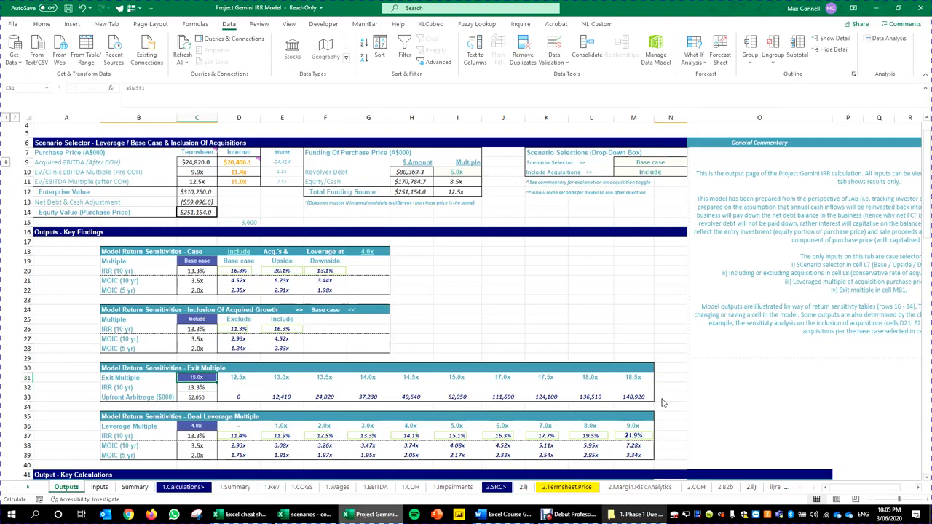
{"action": "key", "text": "Right"}
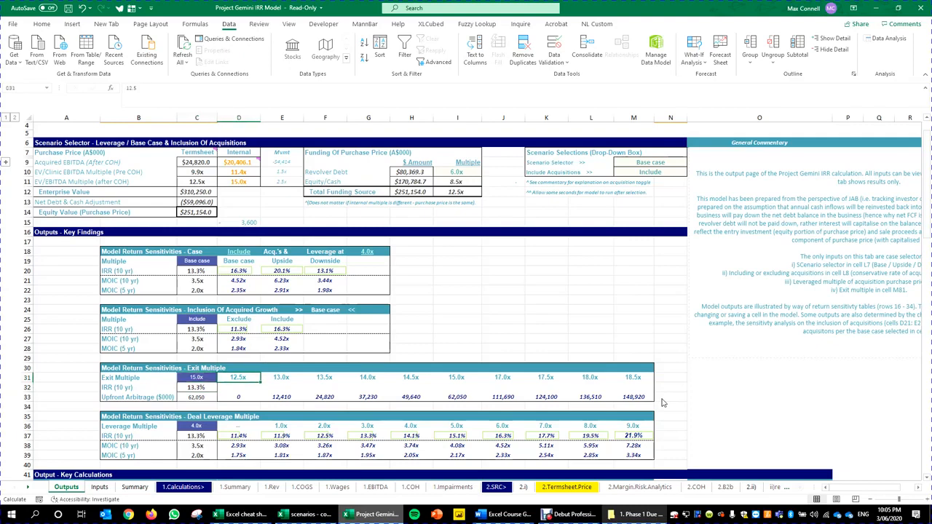
{"action": "key", "text": "Right"}
{"action": "key", "text": "Right"}
{"action": "key", "text": "Right"}
{"action": "key", "text": "Right"}
{"action": "key", "text": "Right"}
{"action": "key", "text": "Right"}
{"action": "key", "text": "Right"}
{"action": "key", "text": "Right"}
{"action": "key", "text": "Right"}
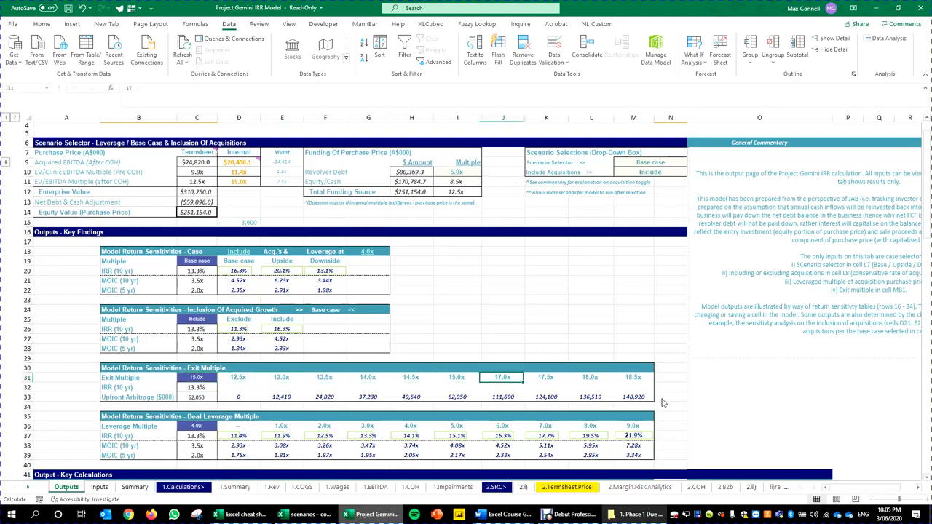
{"action": "key", "text": "Left"}
{"action": "key", "text": "Left"}
{"action": "key", "text": "Left"}
{"action": "key", "text": "Left"}
{"action": "key", "text": "Left"}
{"action": "key", "text": "Left"}
{"action": "key", "text": "Left"}
{"action": "key", "text": "Left"}
{"action": "key", "text": "Left"}
{"action": "key", "text": "Left"}
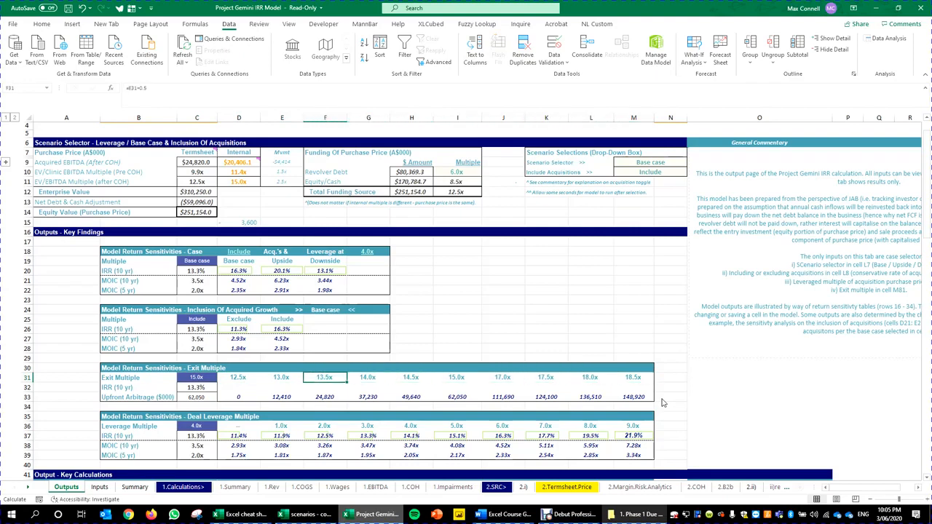
{"action": "key", "text": "Right"}
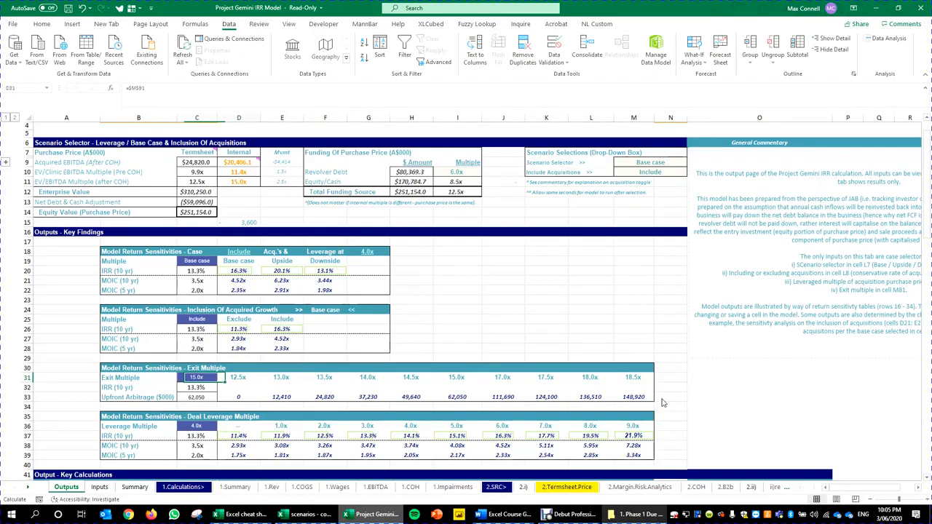
{"action": "key", "text": "Right"}
{"action": "key", "text": "Right"}
{"action": "key", "text": "Right"}
{"action": "key", "text": "Right"}
{"action": "key", "text": "Right"}
{"action": "key", "text": "Right"}
{"action": "key", "text": "Right"}
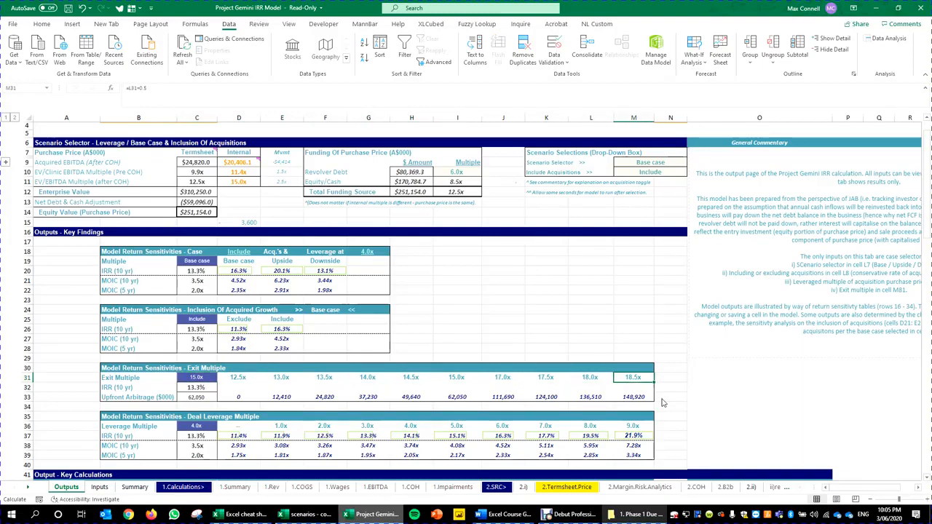
{"action": "key", "text": "Right"}
{"action": "key", "text": "Down"}
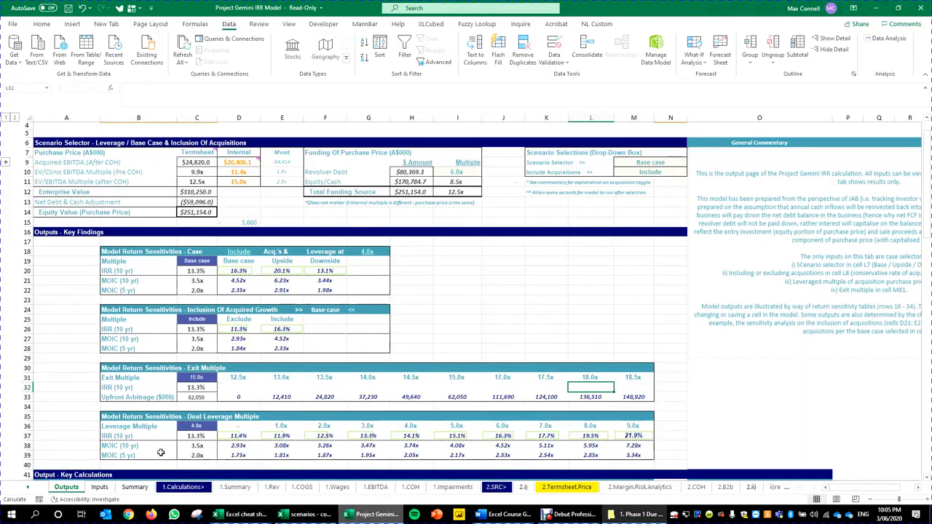
Step: Select C31:M32 and start the Data Table what-if command for the exit multiple sensitivity
{"action": "left_click_drag", "start_coordinate": [193, 377], "coordinate": [653, 394]}
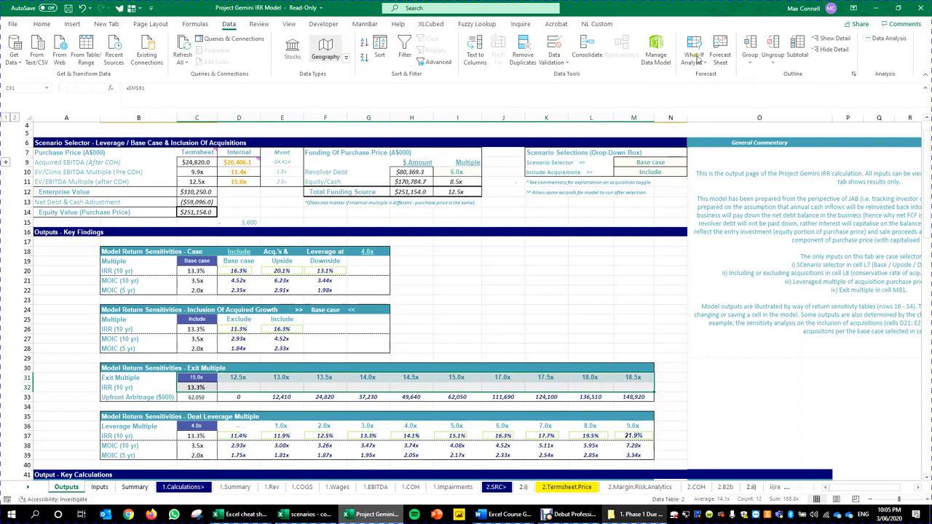
{"action": "left_click", "coordinate": [691, 59]}
{"action": "left_click", "coordinate": [713, 103]}
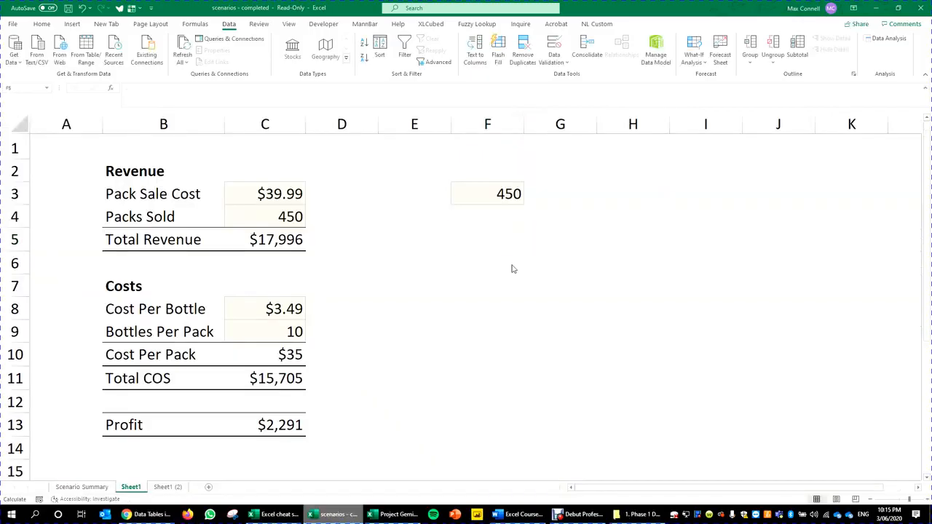
Step: In the scenarios workbook, review the Revenue, Costs and Profit model and compare Packs Sold and Pack Sale Cost with cell F3
{"action": "left_click", "coordinate": [481, 244]}
{"action": "left_click", "coordinate": [152, 186]}
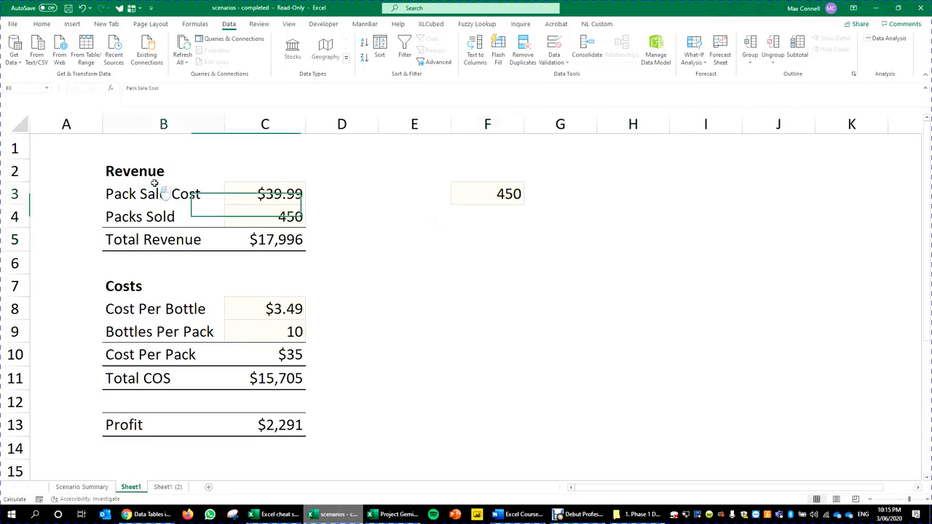
{"action": "left_click_drag", "start_coordinate": [83, 154], "coordinate": [314, 456]}
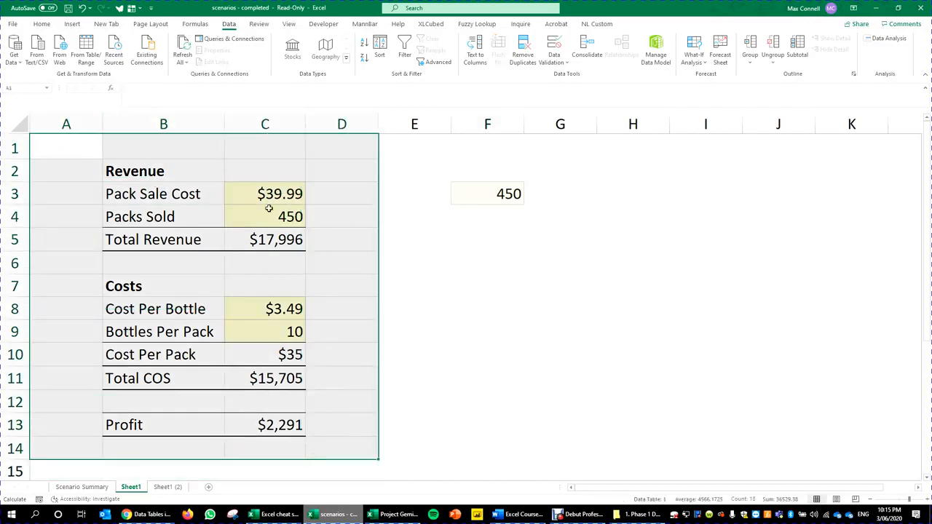
{"action": "left_click", "coordinate": [492, 189]}
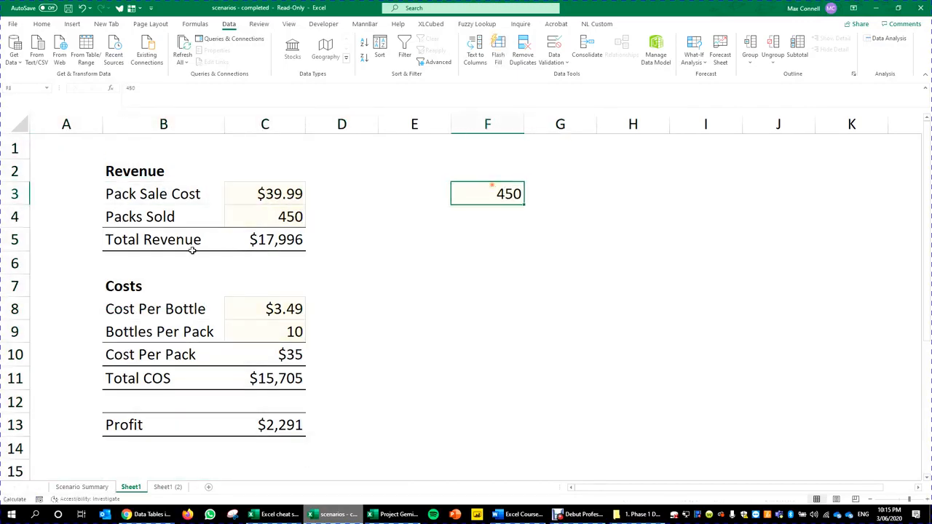
{"action": "left_click", "coordinate": [101, 224]}
{"action": "left_click", "coordinate": [298, 222]}
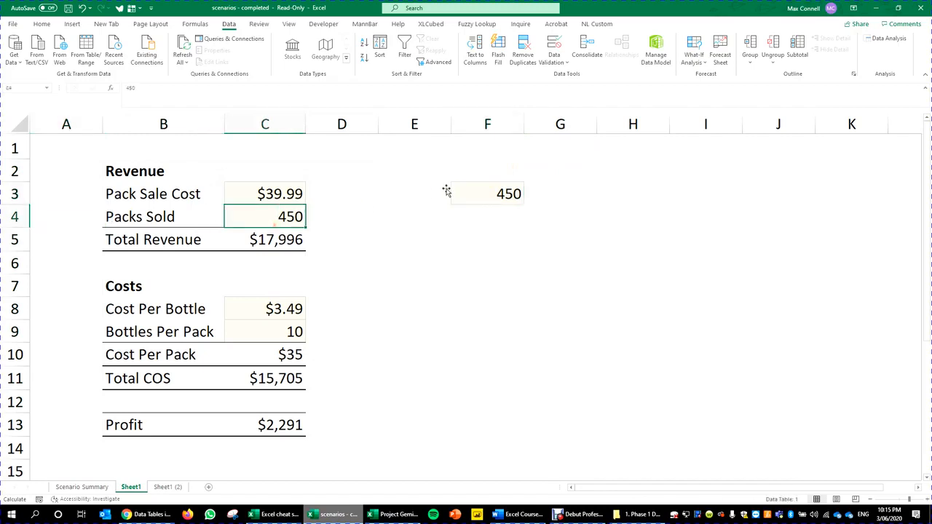
{"action": "left_click", "coordinate": [498, 193]}
{"action": "left_click", "coordinate": [255, 220]}
{"action": "left_click", "coordinate": [490, 193]}
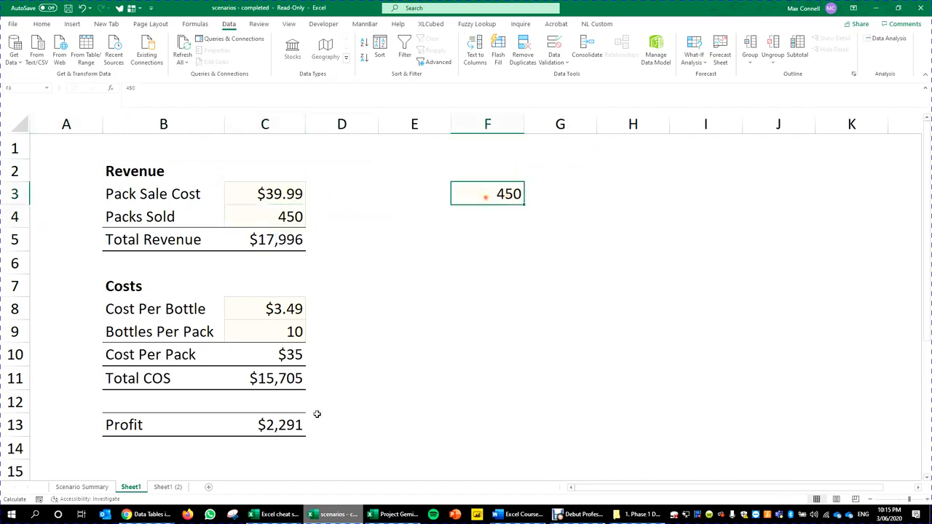
{"action": "left_click", "coordinate": [291, 425]}
{"action": "left_click", "coordinate": [553, 181]}
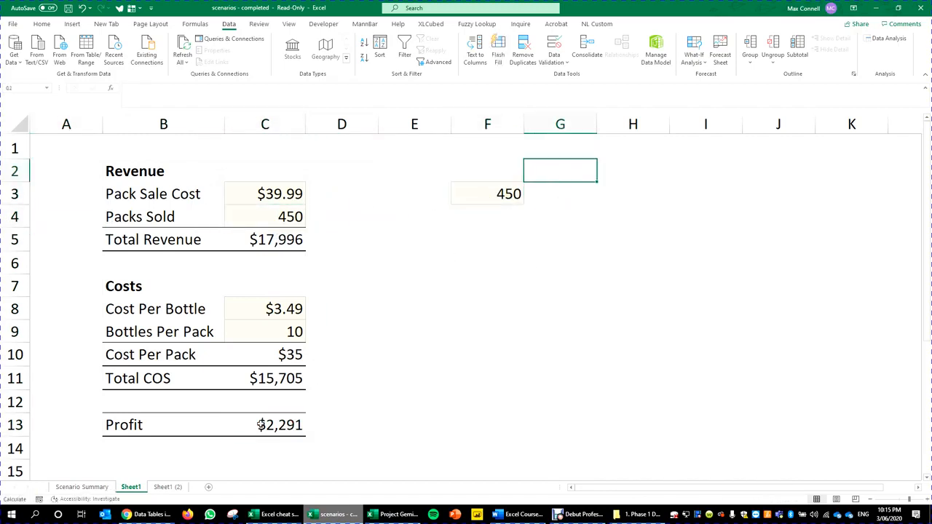
{"action": "left_click", "coordinate": [230, 431]}
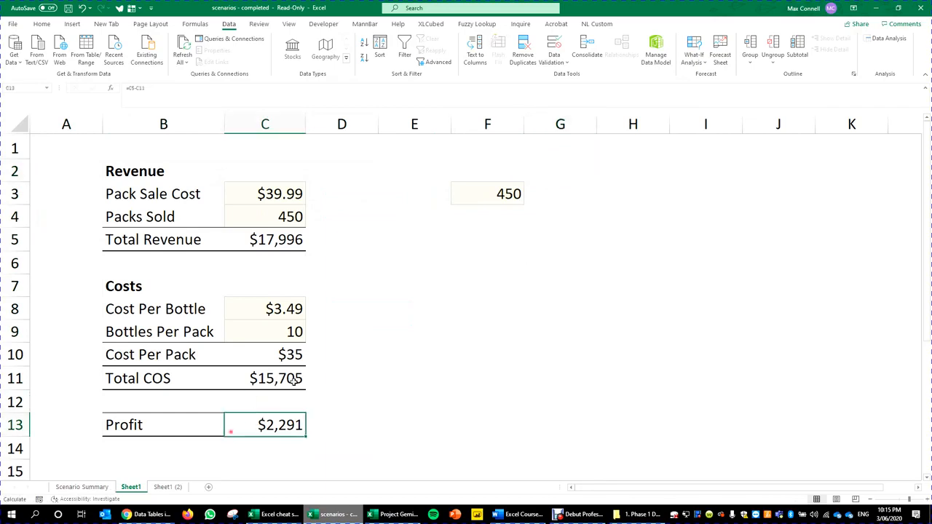
{"action": "left_click", "coordinate": [262, 198]}
{"action": "left_click", "coordinate": [473, 191]}
Step: Copy the Pack Sale Cost cell C3 into F3 and set F3 to 9.99
{"action": "left_click", "coordinate": [286, 191]}
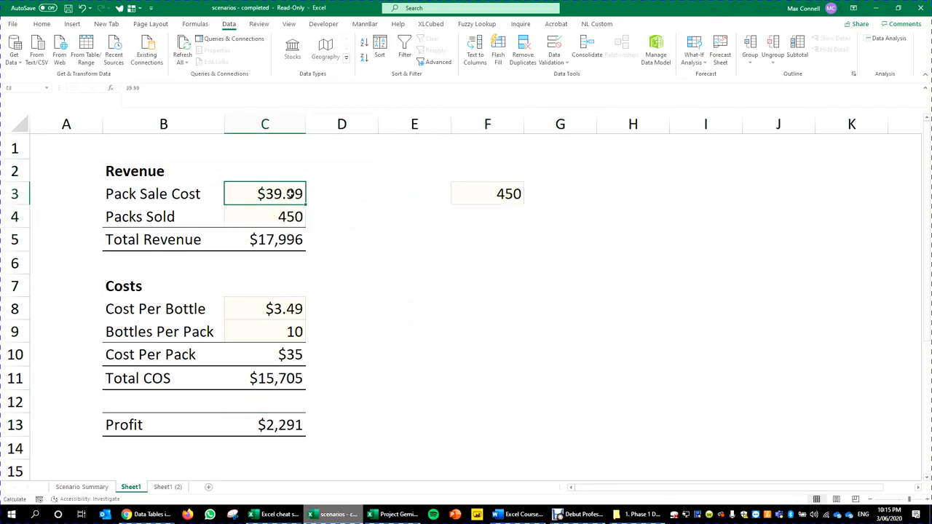
{"action": "key", "text": "ctrl+c"}
{"action": "left_click", "coordinate": [519, 197]}
{"action": "key", "text": "ctrl+v"}
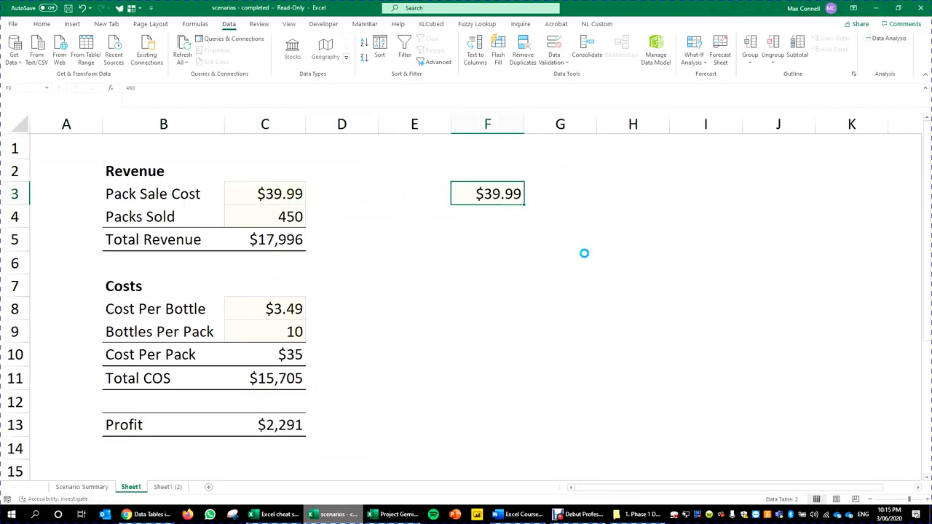
{"action": "type", "text": "0"}
{"action": "type", "text": "."}
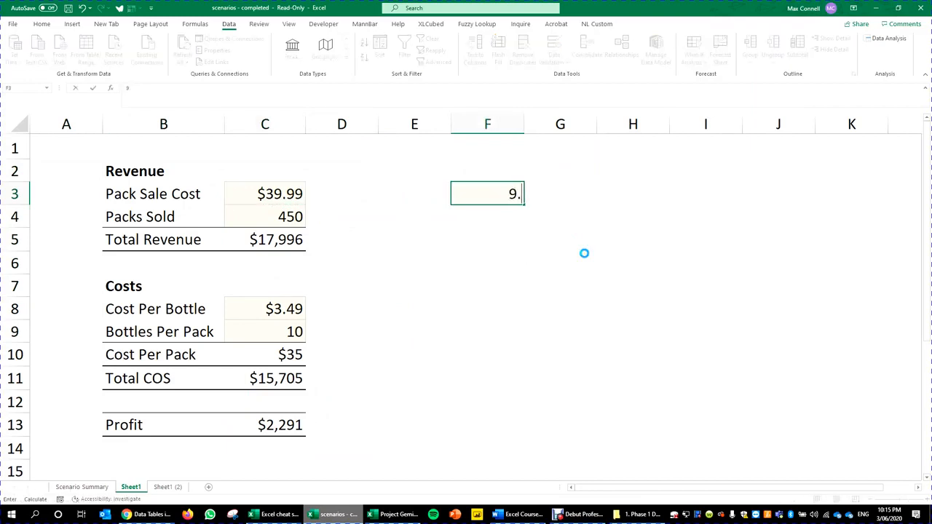
{"action": "type", "text": "99"}
{"action": "key", "text": "Return"}
{"action": "key", "text": "Up"}
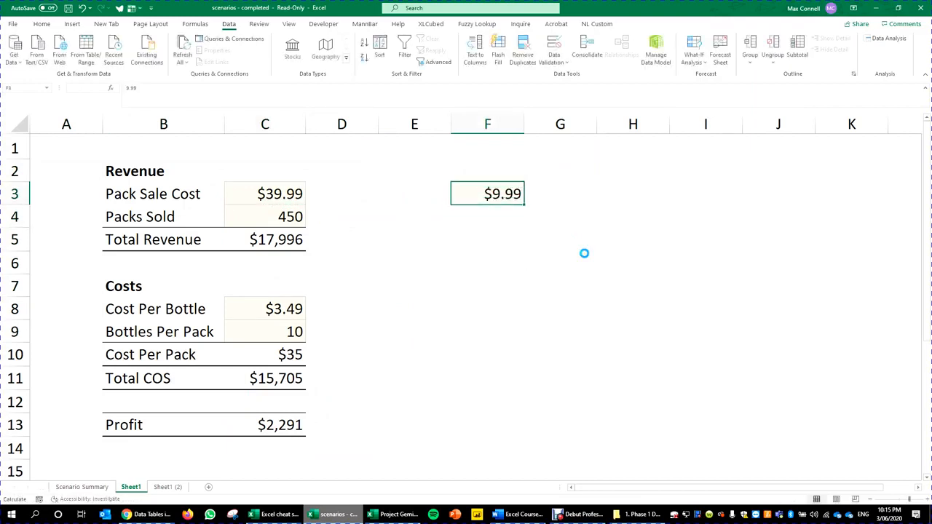
Step: Enter =F3+5 in F4 and fill the formula down to F11
{"action": "key", "text": "Down"}
{"action": "type", "text": "="}
{"action": "key", "text": "Up"}
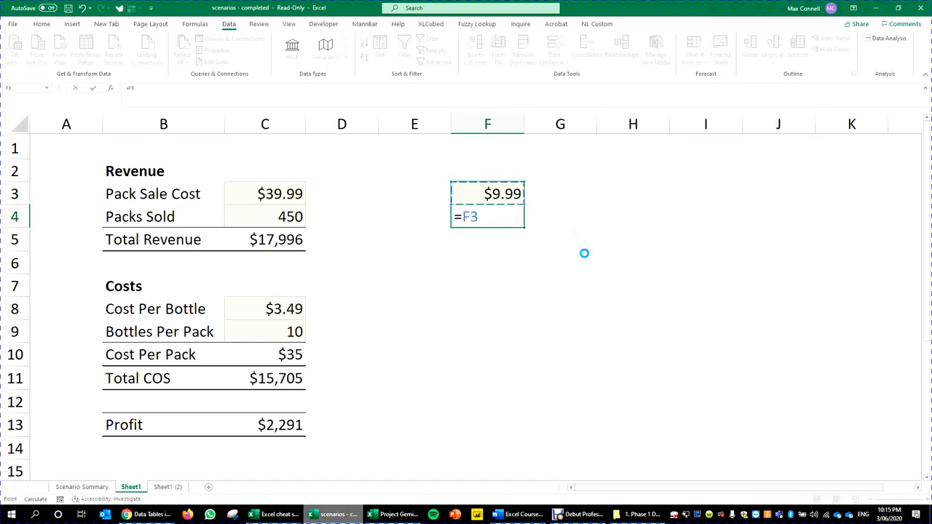
{"action": "type", "text": "+5"}
{"action": "left_click", "coordinate": [533, 276]}
{"action": "left_click", "coordinate": [515, 223]}
{"action": "left_click_drag", "start_coordinate": [523, 228], "coordinate": [518, 382]}
{"action": "left_click", "coordinate": [605, 324]}
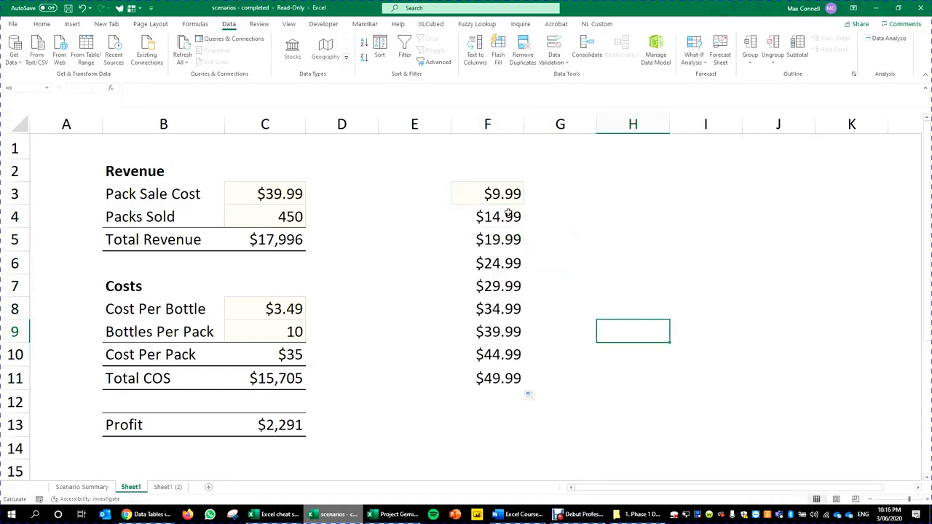
Step: Extend the price series from F11 down to F16 with the same $5 increment
{"action": "left_click", "coordinate": [518, 267]}
{"action": "left_click", "coordinate": [519, 383]}
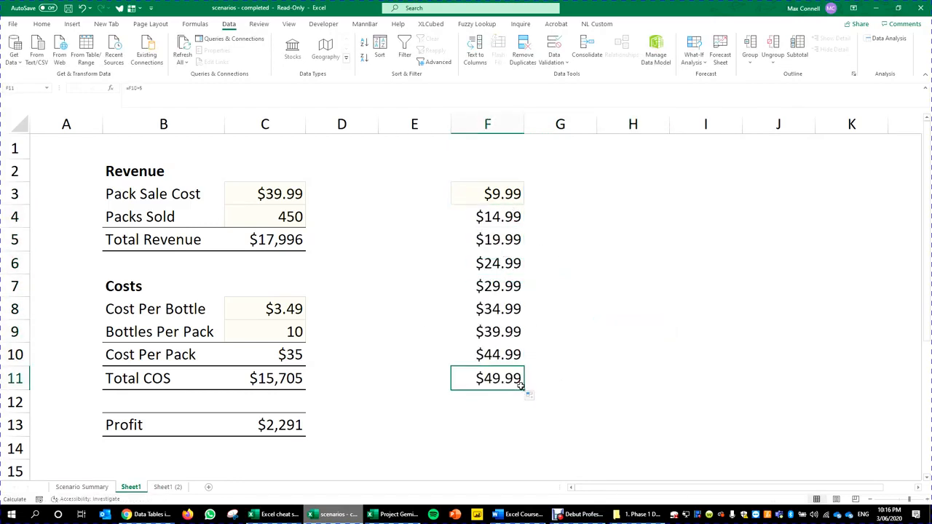
{"action": "left_click_drag", "start_coordinate": [520, 386], "coordinate": [563, 425]}
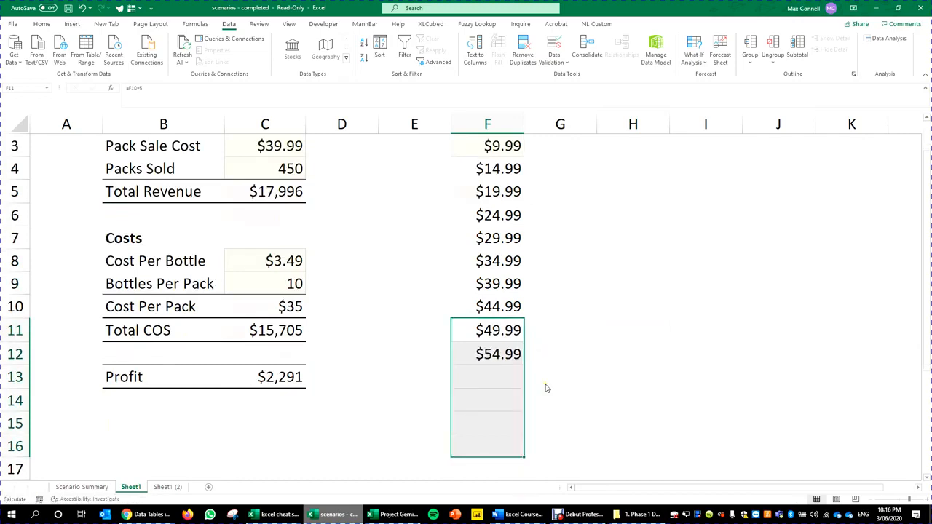
{"action": "left_click_drag", "start_coordinate": [546, 388], "coordinate": [547, 386]}
{"action": "scroll", "coordinate": [547, 387], "scroll_direction": "up", "scroll_amount": 1}
{"action": "left_click", "coordinate": [591, 174]}
{"action": "left_click_drag", "start_coordinate": [510, 204], "coordinate": [503, 453]}
{"action": "left_click", "coordinate": [480, 449]}
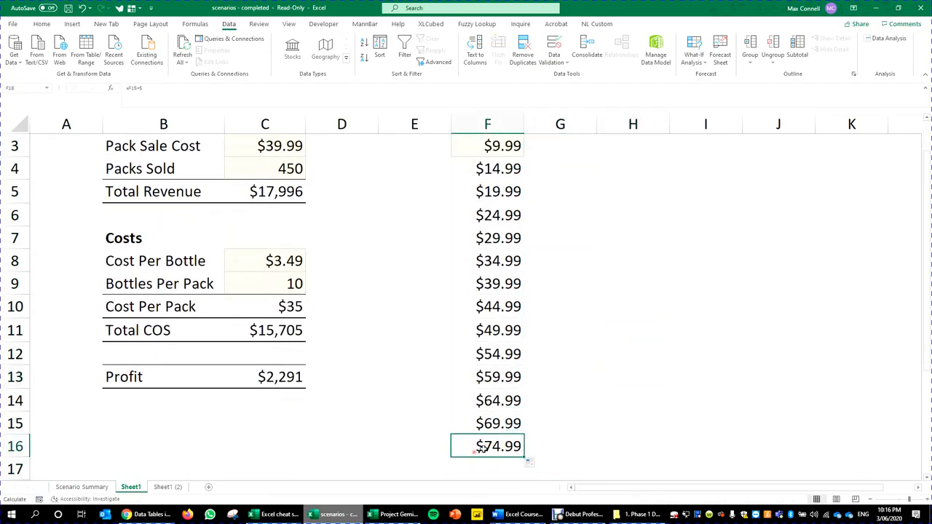
Step: Enter the heading Net Profit in G2, above the column beside the price series
{"action": "left_click", "coordinate": [607, 357]}
{"action": "scroll", "coordinate": [576, 214], "scroll_direction": "up", "scroll_amount": 1}
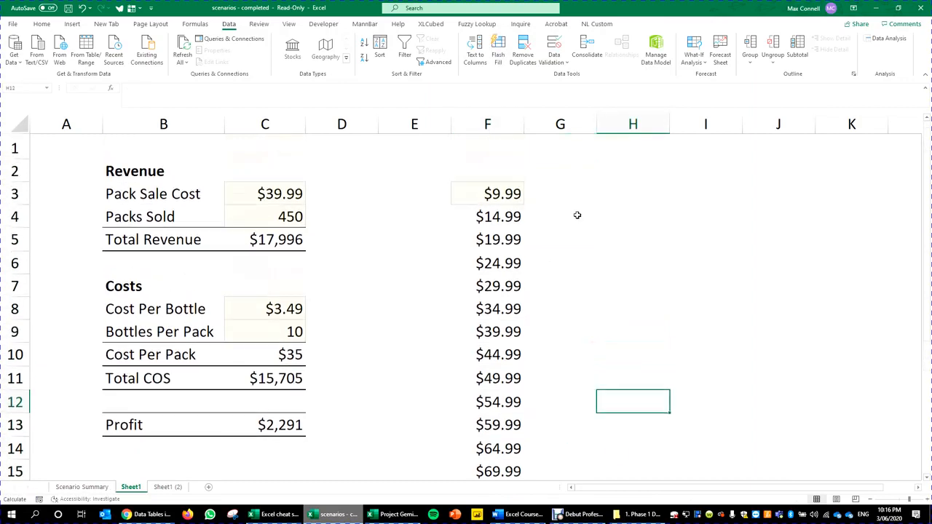
{"action": "left_click", "coordinate": [555, 174]}
{"action": "type", "text": "Net Profit"}
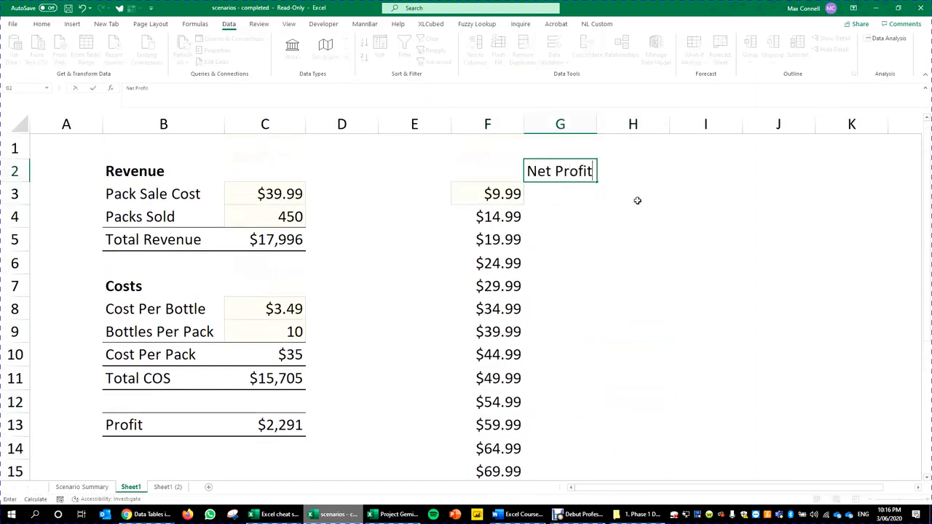
{"action": "key", "text": "Return"}
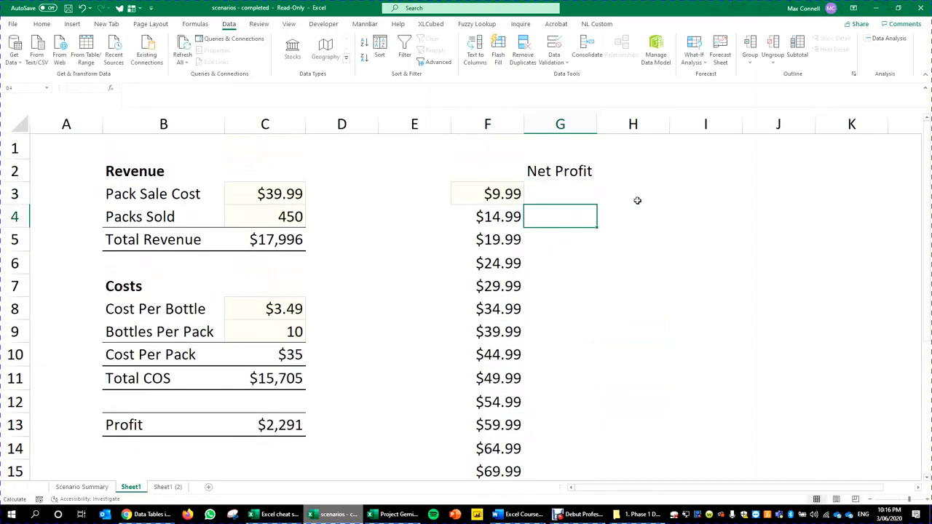
{"action": "left_click", "coordinate": [539, 202]}
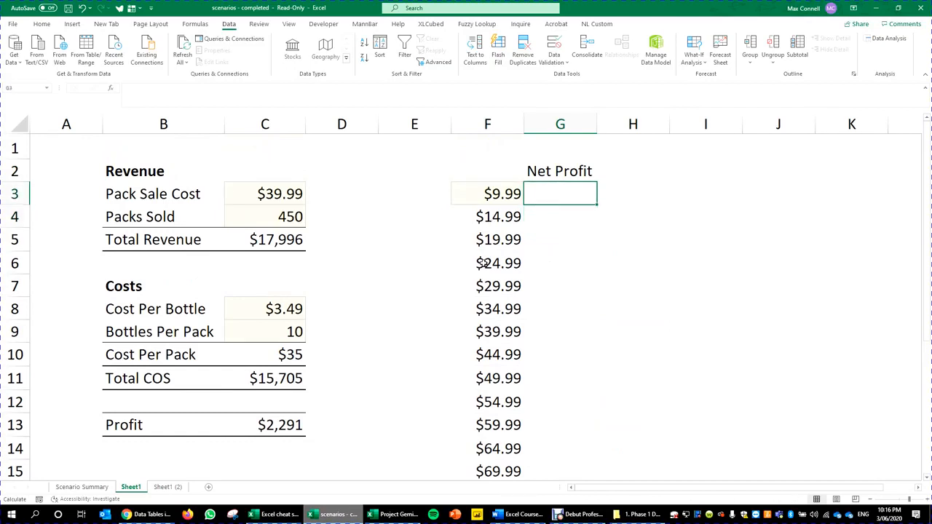
{"action": "left_click", "coordinate": [550, 233]}
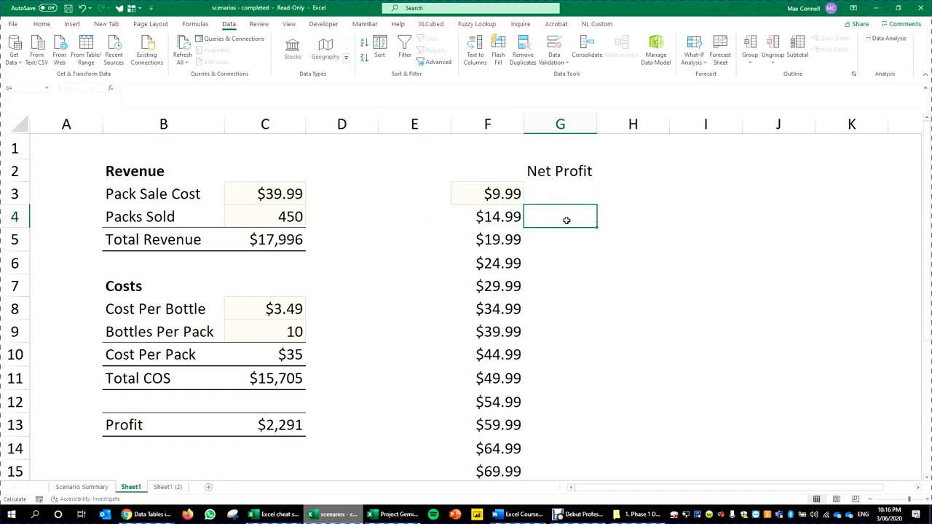
{"action": "left_click_drag", "start_coordinate": [566, 220], "coordinate": [583, 399]}
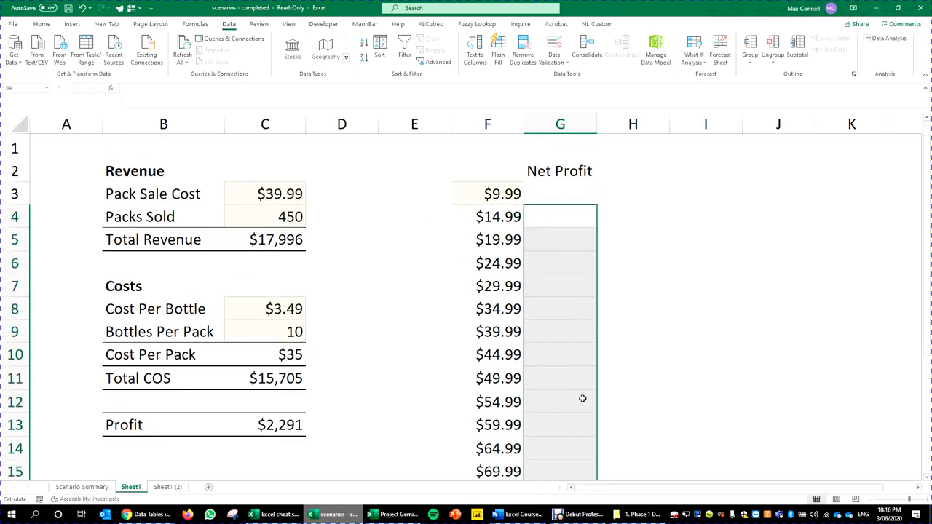
{"action": "left_click", "coordinate": [557, 370]}
{"action": "left_click", "coordinate": [583, 232]}
{"action": "left_click", "coordinate": [567, 214]}
{"action": "left_click", "coordinate": [514, 197]}
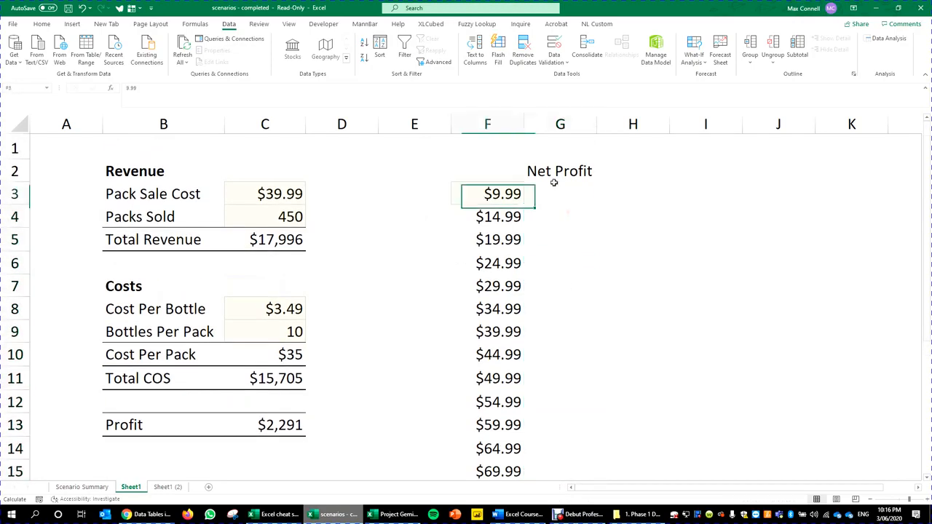
{"action": "left_click", "coordinate": [564, 198]}
Step: Replace the value in F3 with the formula =C3, linking the series start to Pack Sale Cost
{"action": "left_click", "coordinate": [487, 202]}
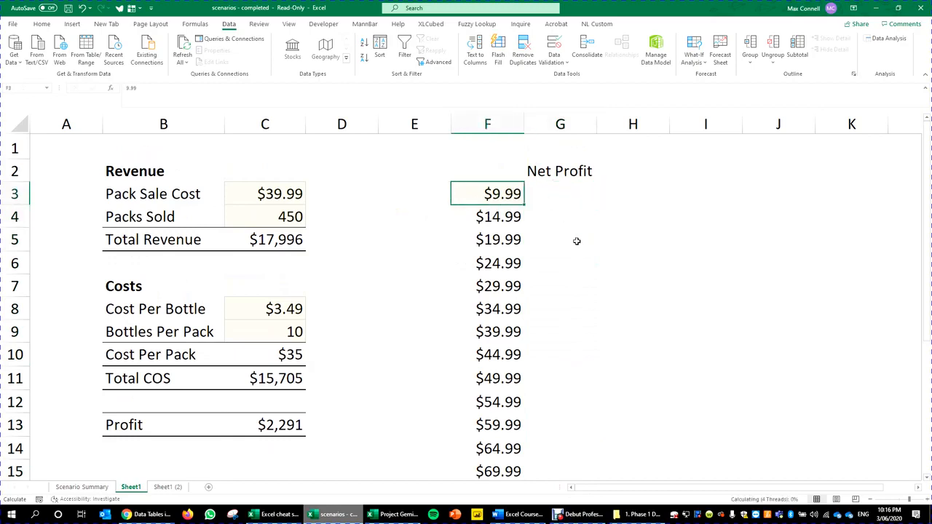
{"action": "key", "text": "F2"}
{"action": "type", "text": "="}
{"action": "left_click", "coordinate": [277, 189]}
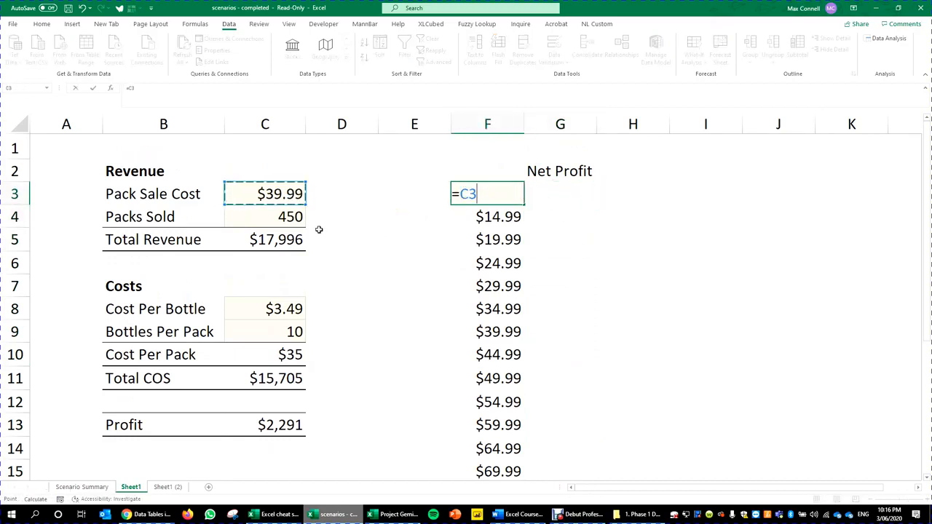
{"action": "key", "text": "Return"}
{"action": "left_click", "coordinate": [591, 266]}
Step: Enter =C13 in G3 to link the Net Profit column to the model's Profit
{"action": "left_click", "coordinate": [562, 198]}
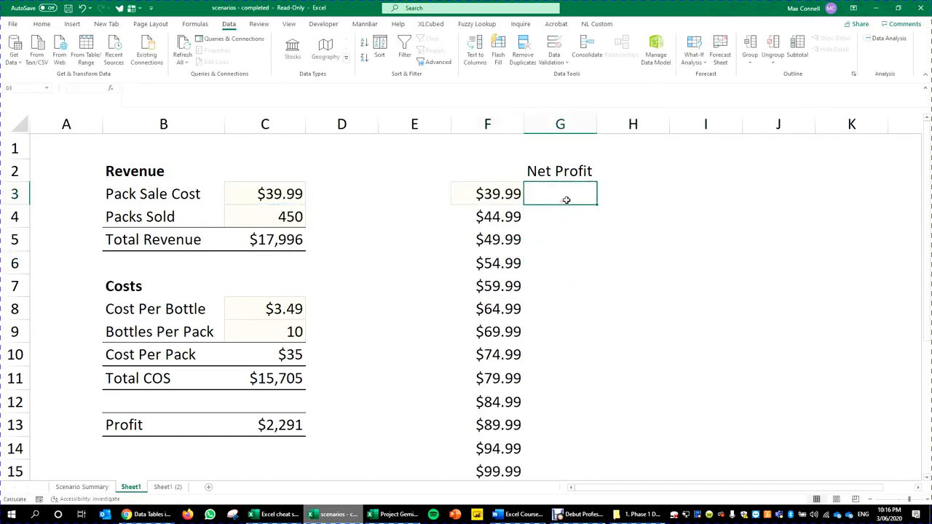
{"action": "type", "text": "="}
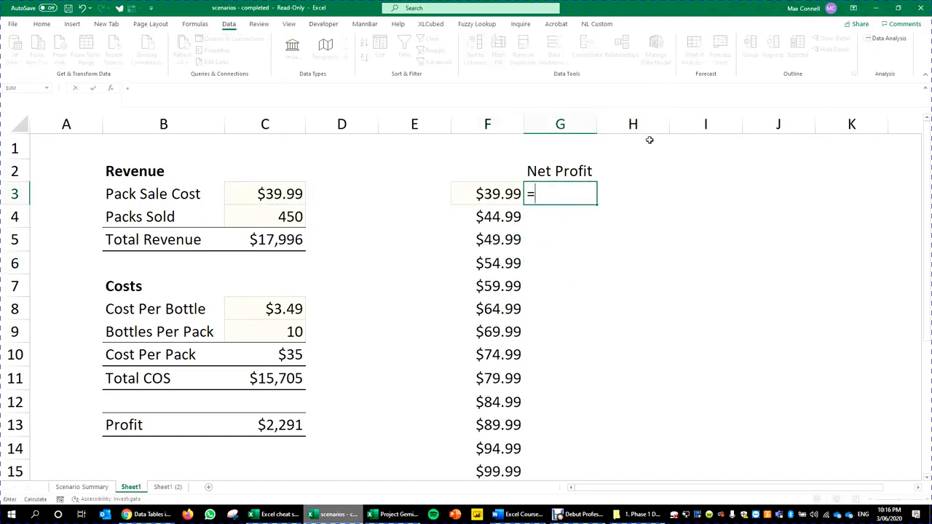
{"action": "left_click", "coordinate": [263, 425]}
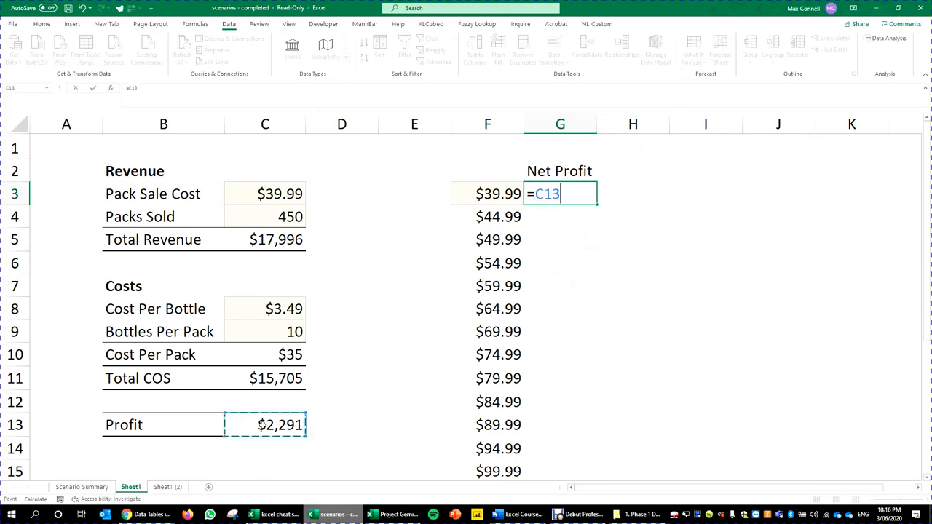
{"action": "key", "text": "ctrl+Return"}
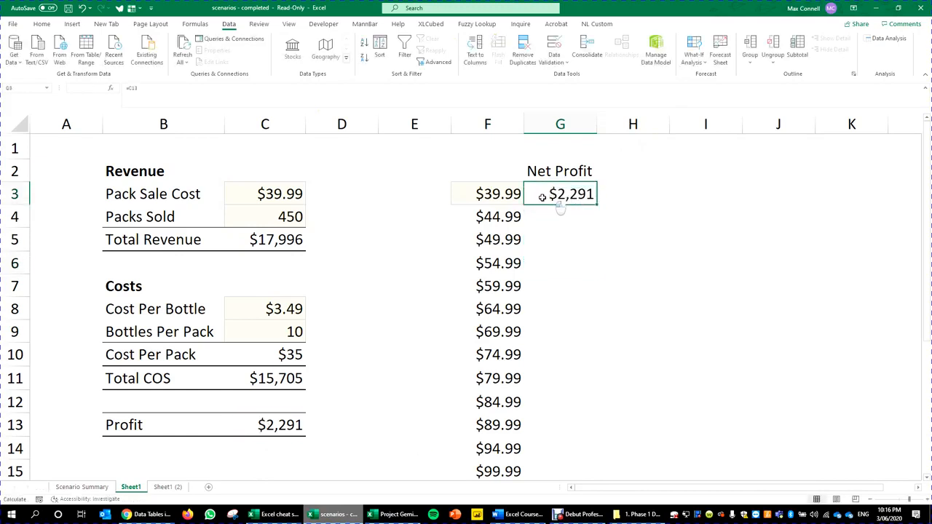
{"action": "left_click", "coordinate": [505, 194]}
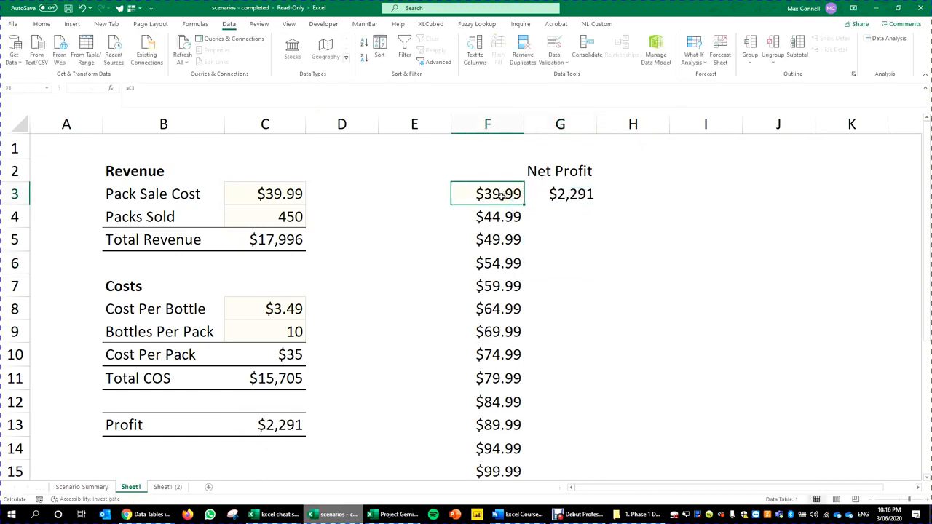
{"action": "left_click", "coordinate": [579, 196]}
{"action": "left_click", "coordinate": [505, 191]}
{"action": "left_click", "coordinate": [617, 201]}
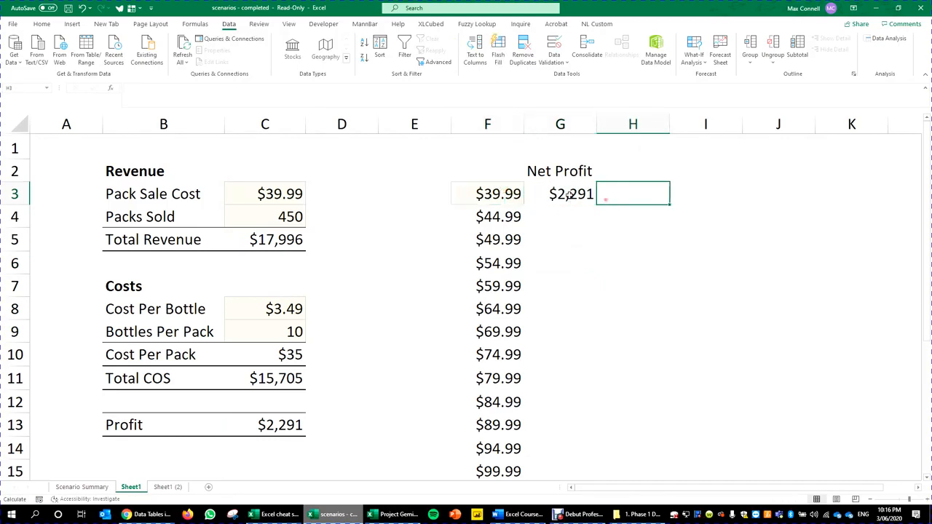
{"action": "left_click", "coordinate": [566, 193]}
{"action": "left_click", "coordinate": [536, 235]}
{"action": "scroll", "coordinate": [568, 230], "scroll_direction": "down", "scroll_amount": 1}
{"action": "left_click", "coordinate": [655, 228]}
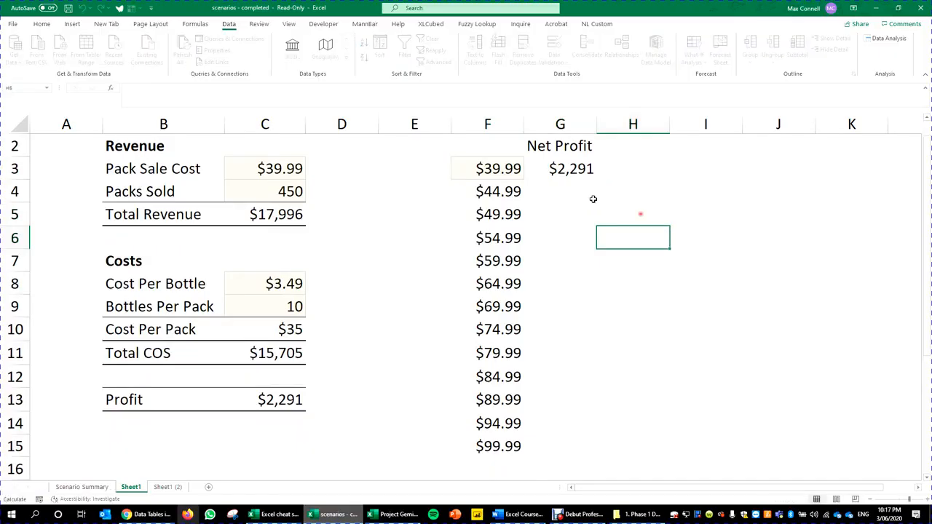
{"action": "left_click", "coordinate": [536, 167]}
{"action": "left_click", "coordinate": [491, 168]}
{"action": "left_click", "coordinate": [529, 162]}
{"action": "left_click", "coordinate": [502, 166]}
{"action": "left_click", "coordinate": [539, 168]}
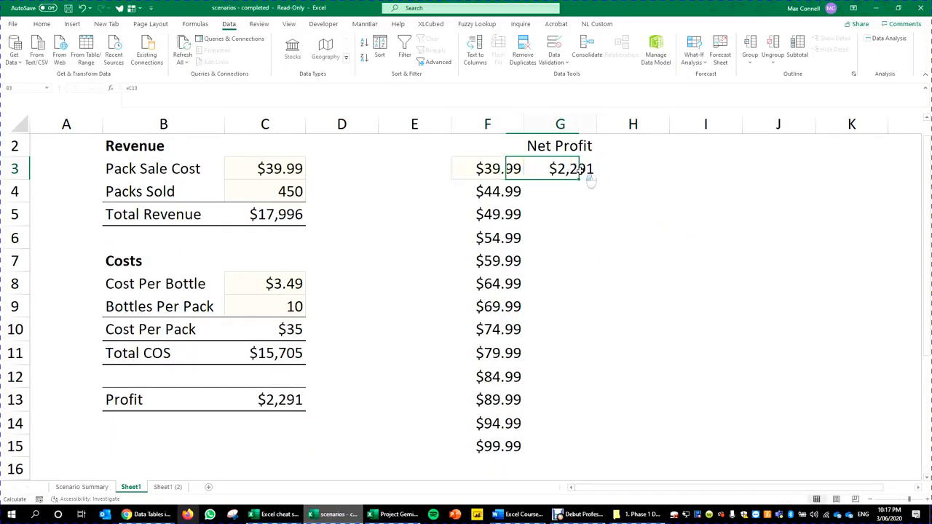
Step: Create a what-if Data Table over F3:G15 with C3, Pack Sale Cost, as the column input cell
{"action": "left_click", "coordinate": [499, 168]}
{"action": "key", "text": "shift+Right"}
{"action": "key", "text": "ctrl+shift+Down"}
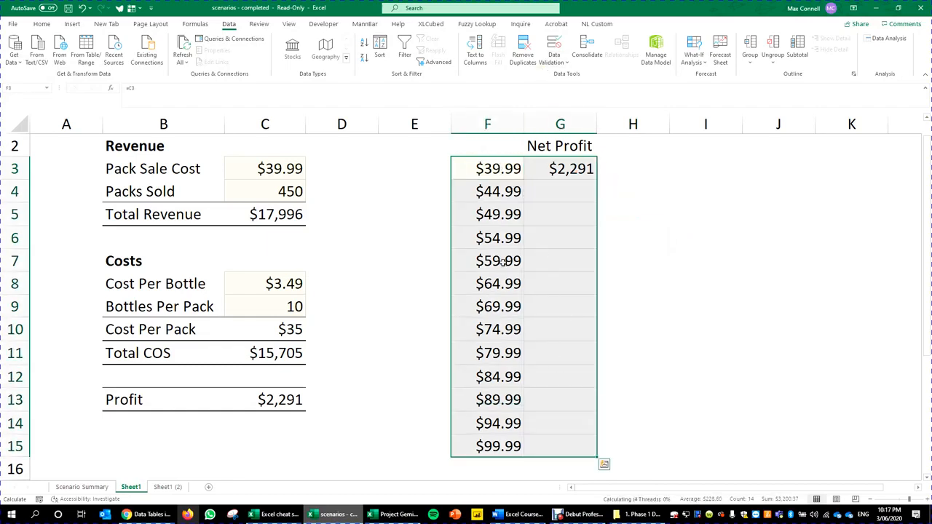
{"action": "left_click", "coordinate": [694, 55]}
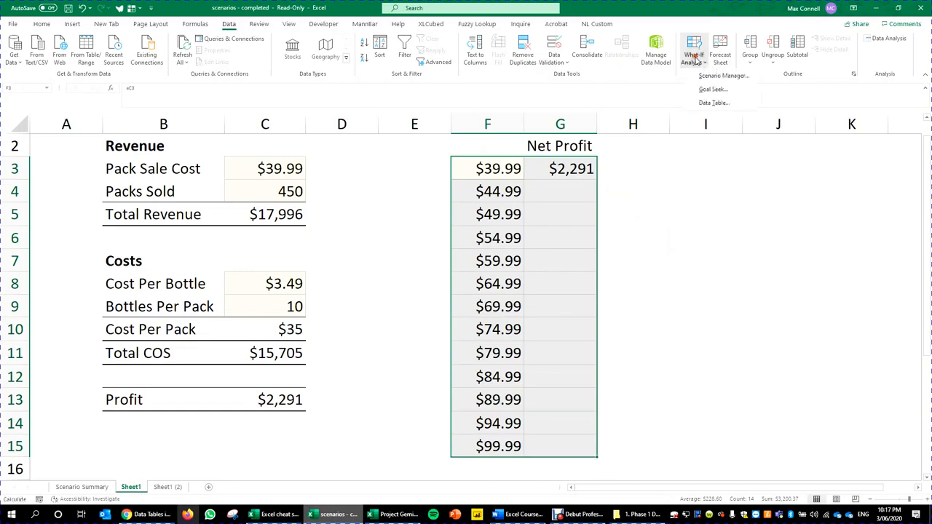
{"action": "left_click", "coordinate": [709, 110]}
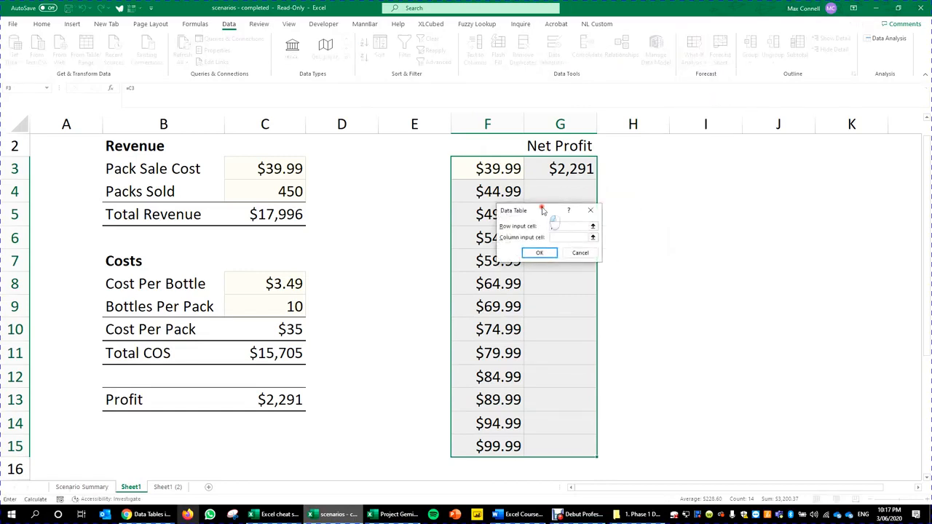
{"action": "left_click_drag", "start_coordinate": [545, 208], "coordinate": [699, 192]}
{"action": "left_click", "coordinate": [717, 222]}
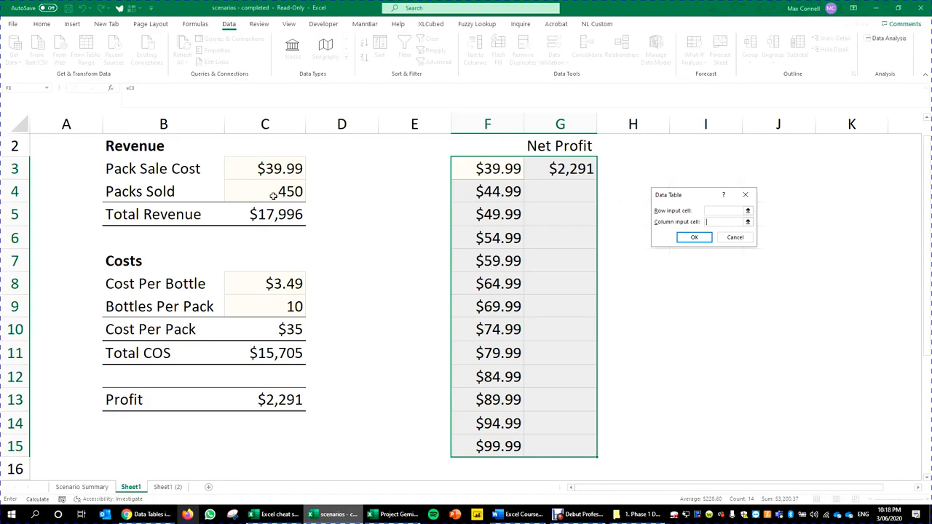
{"action": "left_click", "coordinate": [266, 169]}
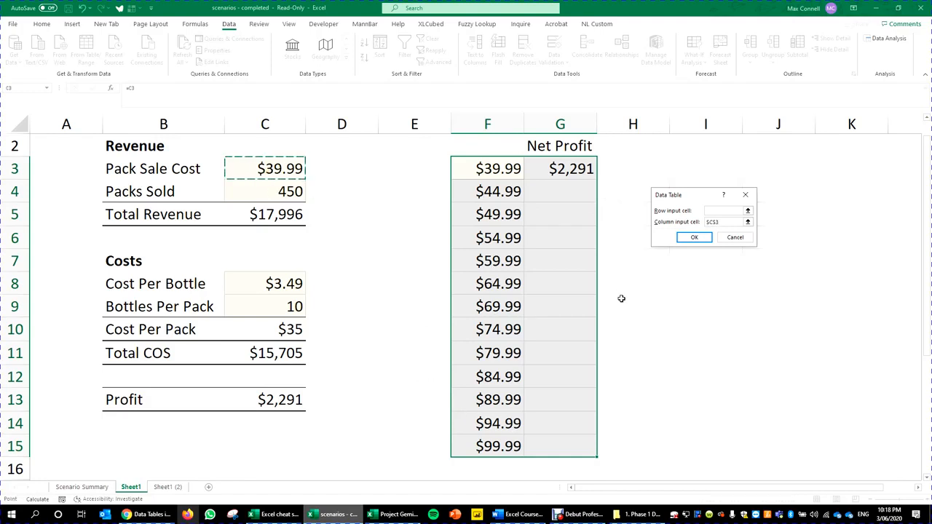
{"action": "key", "text": "Return"}
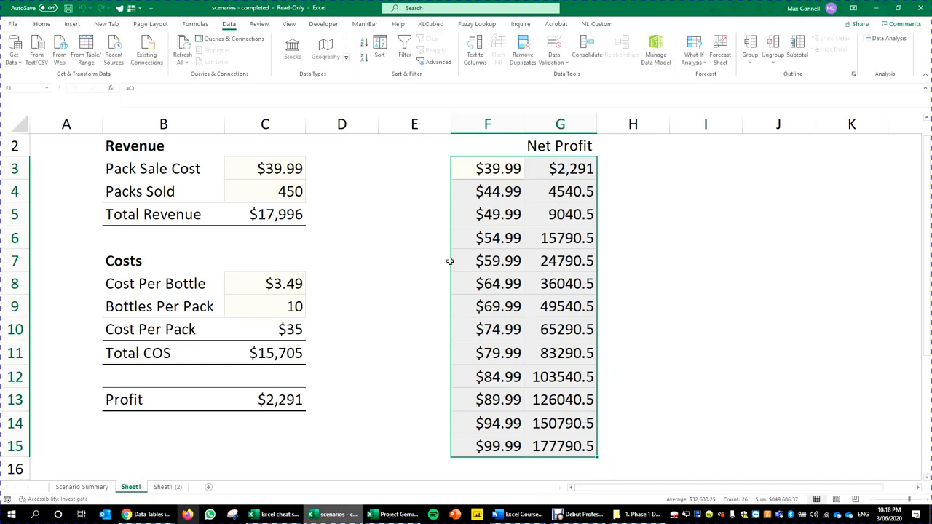
Step: Inspect the formula behind the first data table result in G4
{"action": "left_click", "coordinate": [745, 286]}
{"action": "left_click", "coordinate": [674, 212]}
{"action": "left_click", "coordinate": [555, 193]}
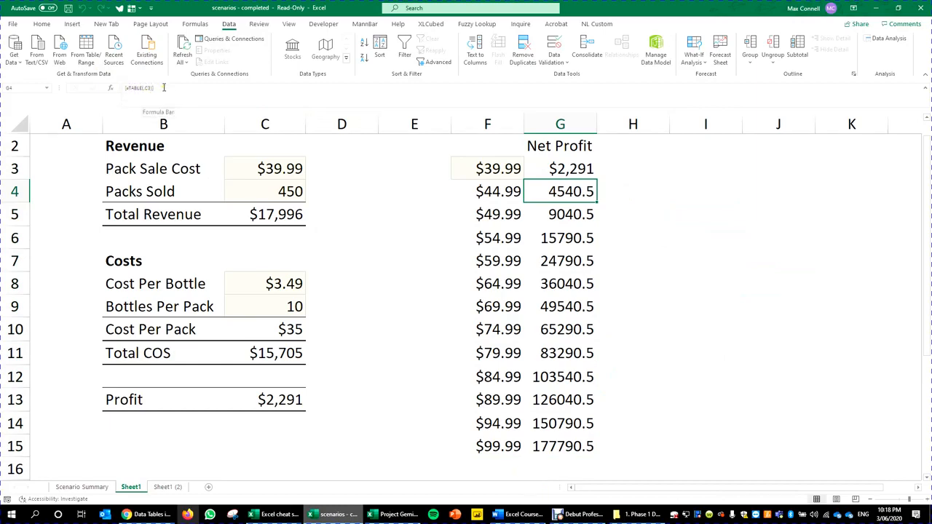
{"action": "left_click", "coordinate": [780, 309]}
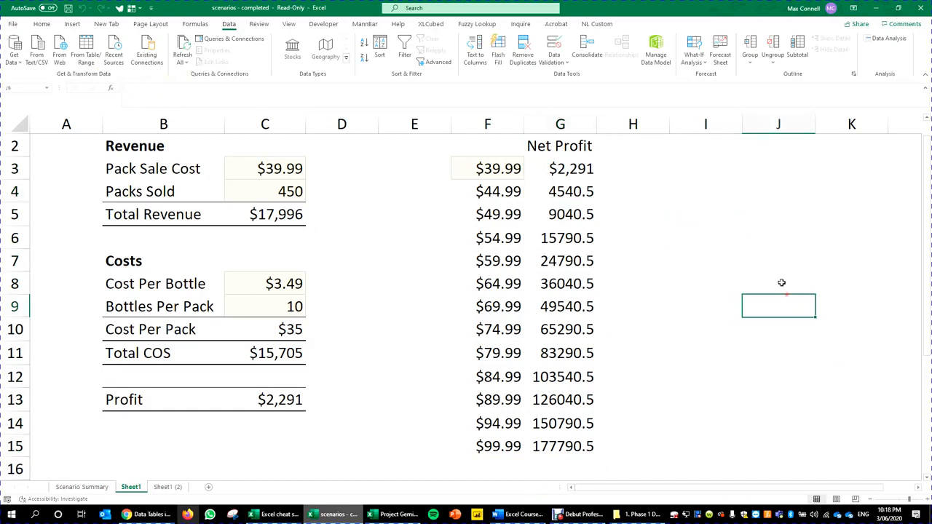
{"action": "left_click", "coordinate": [587, 191]}
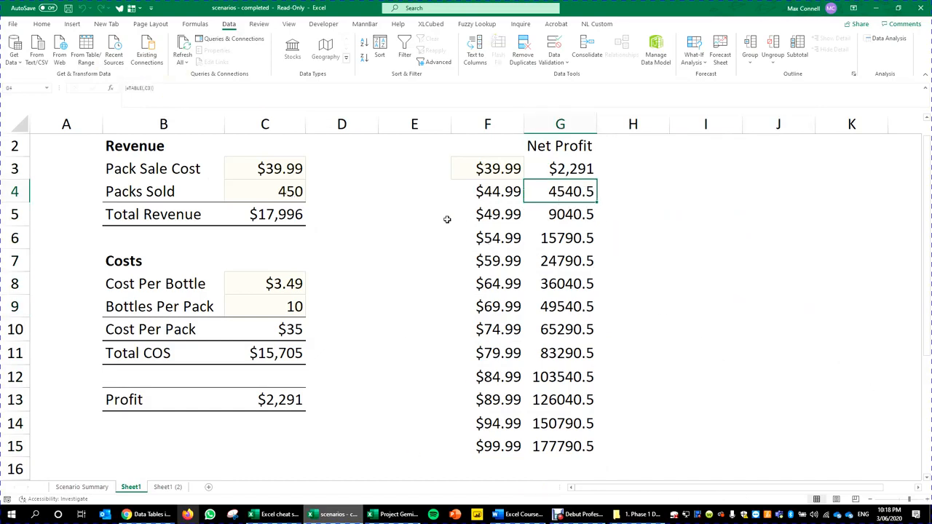
Step: Set Packs Sold in C4 to 400
{"action": "left_click", "coordinate": [277, 191]}
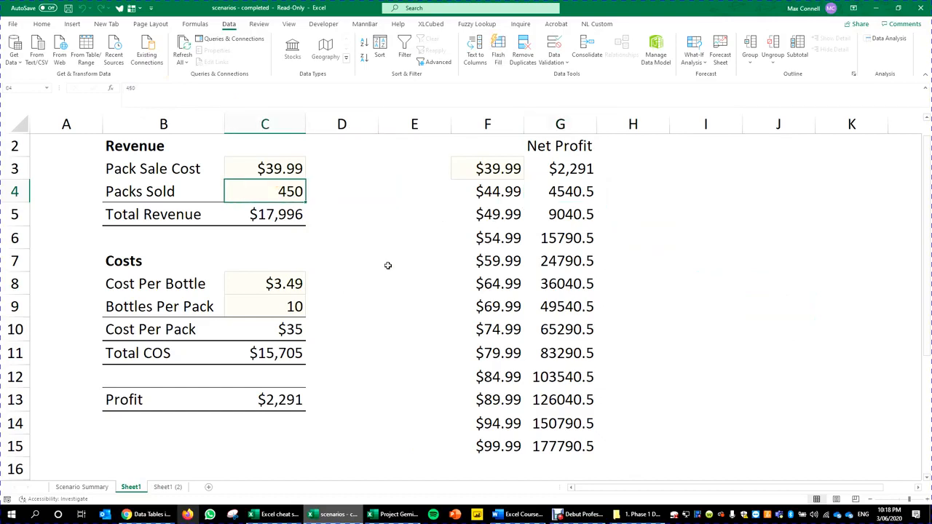
{"action": "type", "text": "400"}
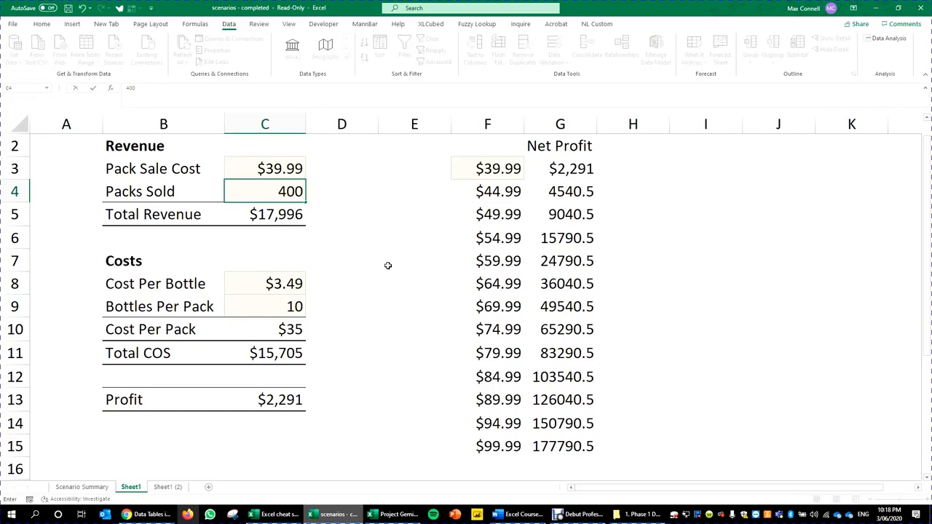
{"action": "left_click", "coordinate": [717, 248]}
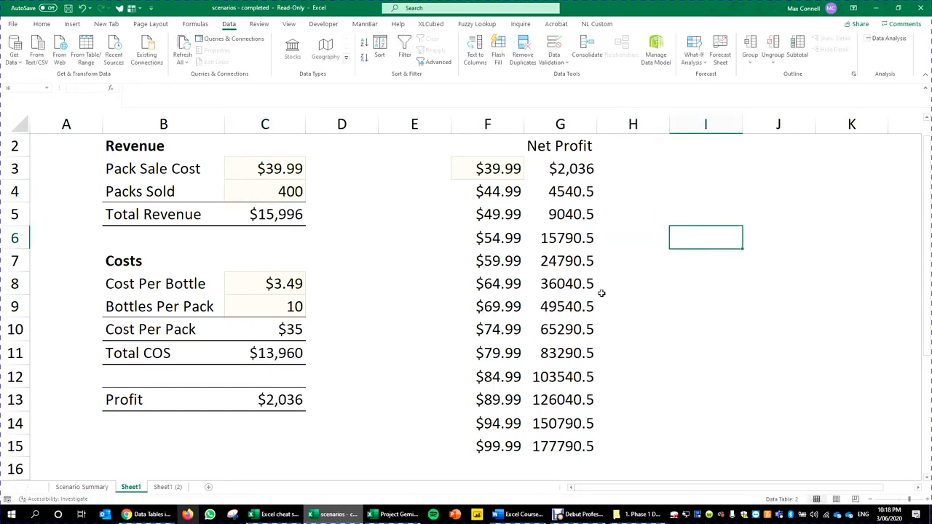
{"action": "left_click", "coordinate": [692, 191]}
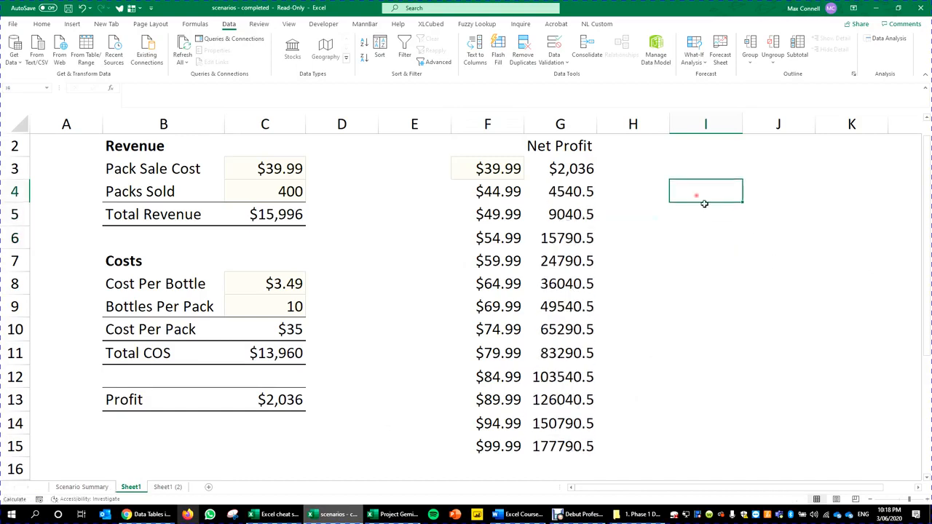
{"action": "left_click", "coordinate": [771, 284]}
{"action": "key", "text": "Left"}
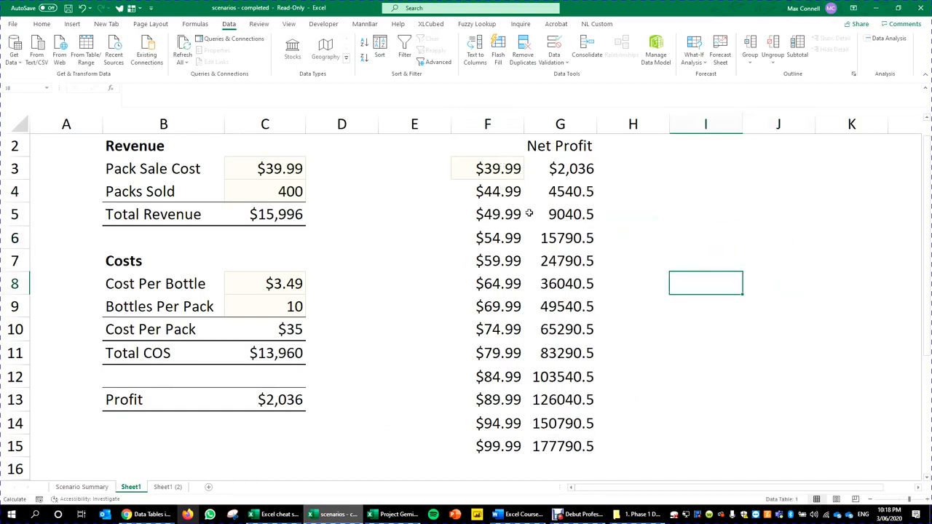
{"action": "left_click", "coordinate": [663, 169]}
{"action": "left_click", "coordinate": [741, 233]}
{"action": "left_click", "coordinate": [748, 281]}
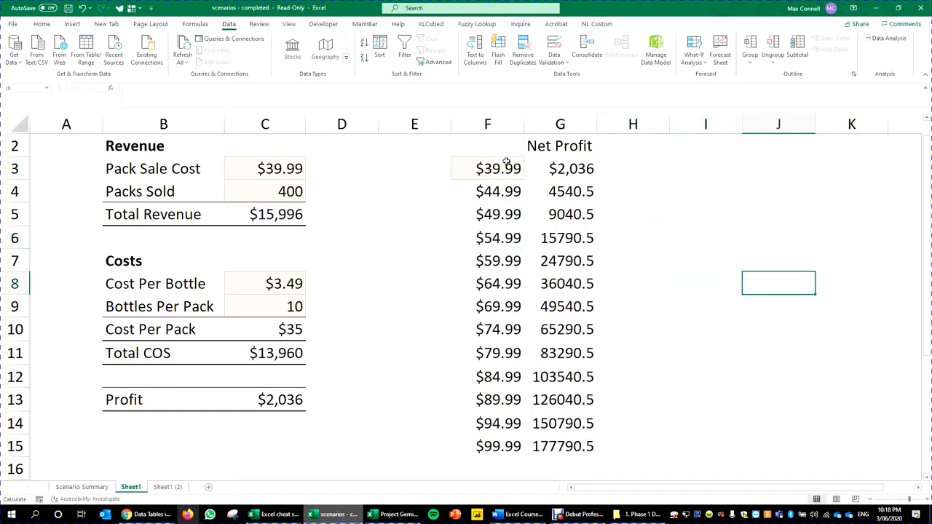
Step: Copy the Pack Sale Cost label from the Revenue section into F2 as the price column's heading
{"action": "left_click", "coordinate": [484, 144]}
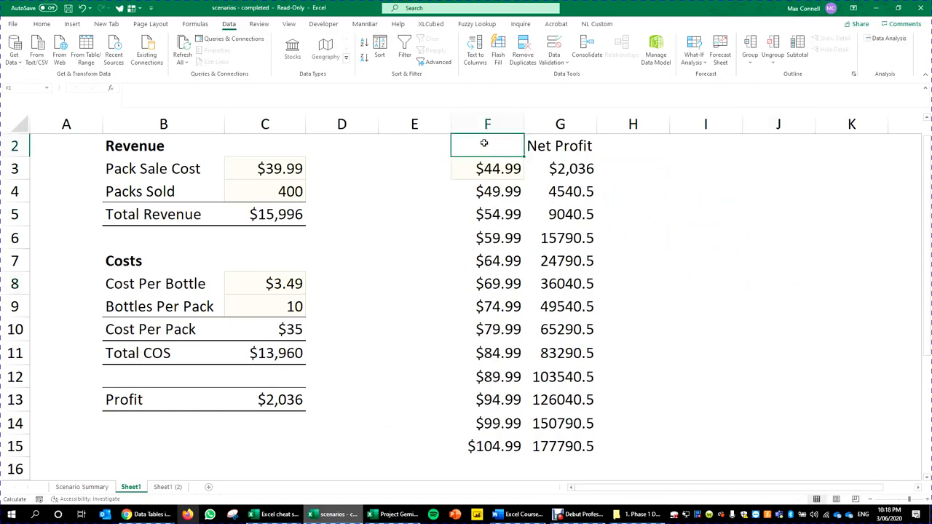
{"action": "left_click", "coordinate": [201, 163]}
{"action": "key", "text": "ctrl+c"}
{"action": "left_click", "coordinate": [501, 145]}
{"action": "key", "text": "ctrl+v"}
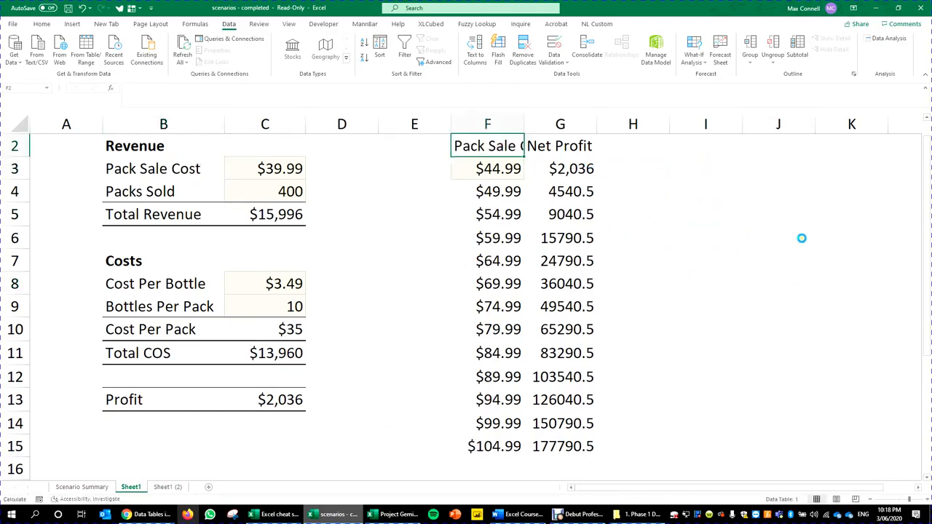
{"action": "left_click", "coordinate": [800, 237]}
Step: Insert a line chart of Net Profit against Pack Sale Cost from F2:G15, using the single-series version with prices along the axis
{"action": "left_click_drag", "start_coordinate": [487, 146], "coordinate": [569, 404]}
{"action": "scroll", "coordinate": [597, 397], "scroll_direction": "down", "scroll_amount": 1}
{"action": "scroll", "coordinate": [623, 390], "scroll_direction": "up", "scroll_amount": 2}
{"action": "scroll", "coordinate": [628, 387], "scroll_direction": "down", "scroll_amount": 1}
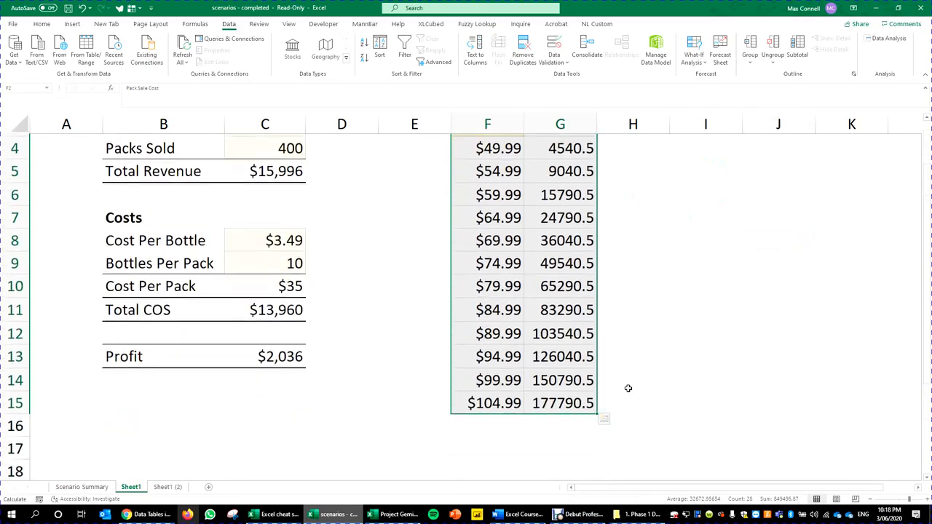
{"action": "scroll", "coordinate": [670, 368], "scroll_direction": "up", "scroll_amount": 1}
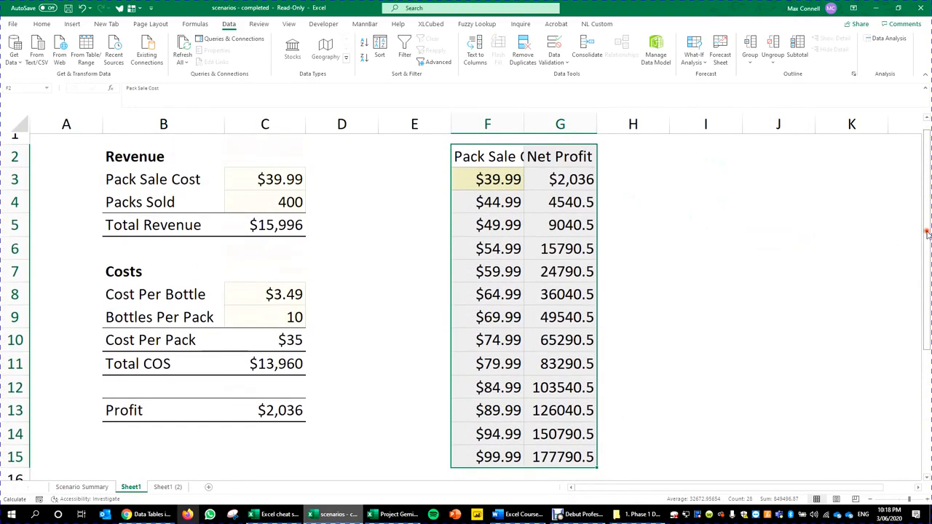
{"action": "left_click", "coordinate": [73, 24]}
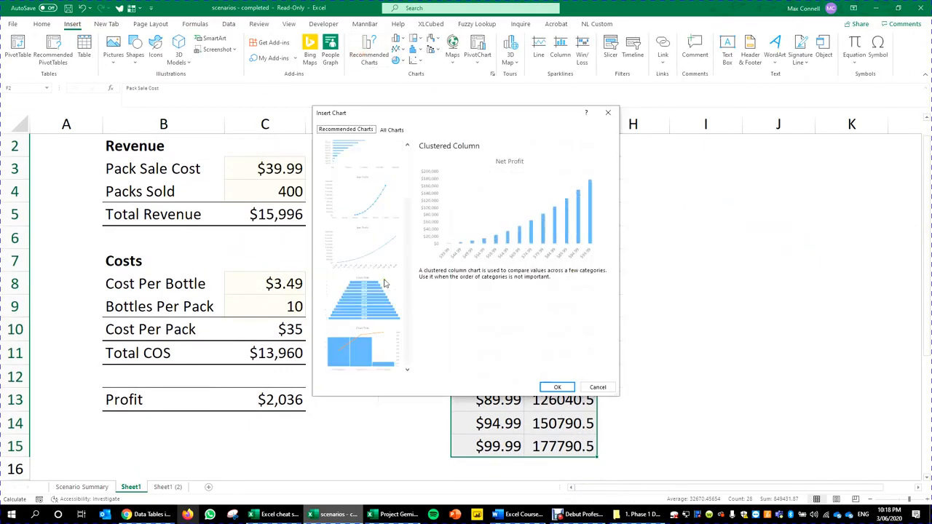
{"action": "left_click", "coordinate": [392, 129]}
{"action": "left_click", "coordinate": [345, 205]}
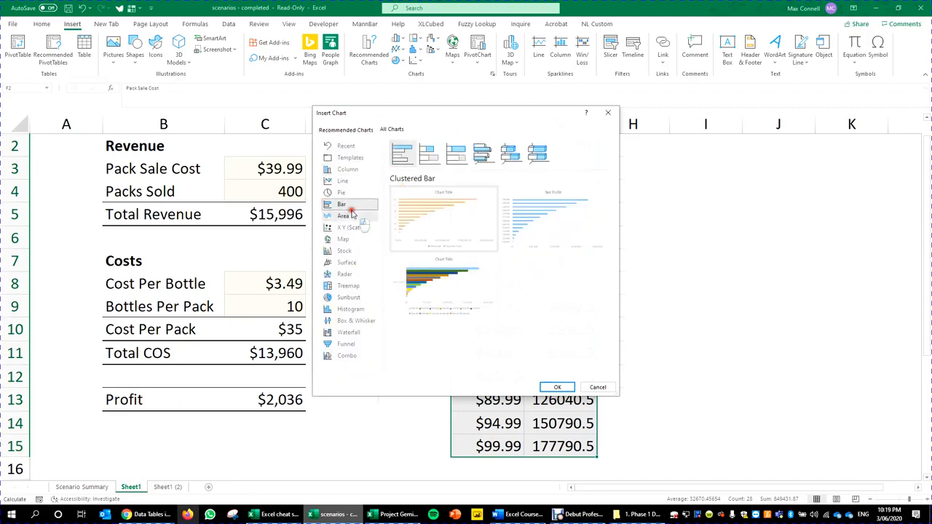
{"action": "left_click", "coordinate": [345, 216]}
{"action": "left_click", "coordinate": [348, 229]}
{"action": "mouse_move", "coordinate": [471, 244]}
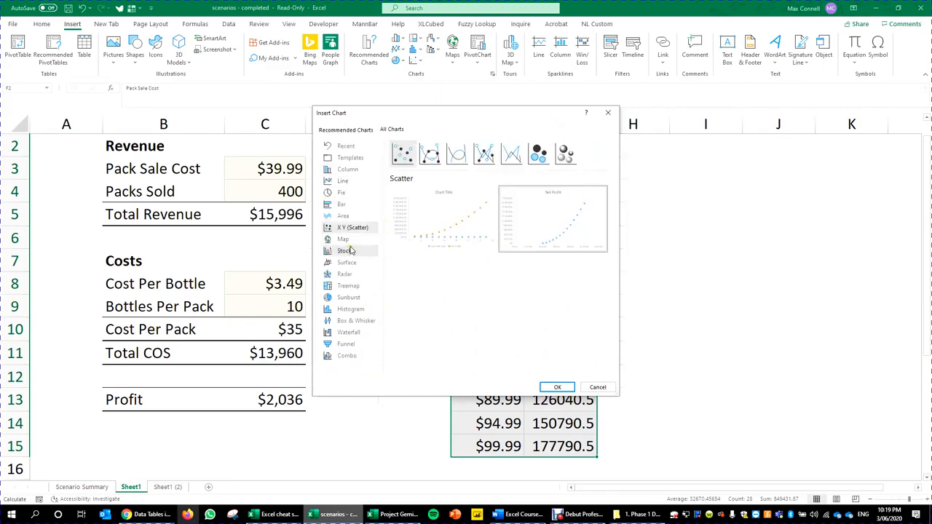
{"action": "left_click", "coordinate": [342, 180]}
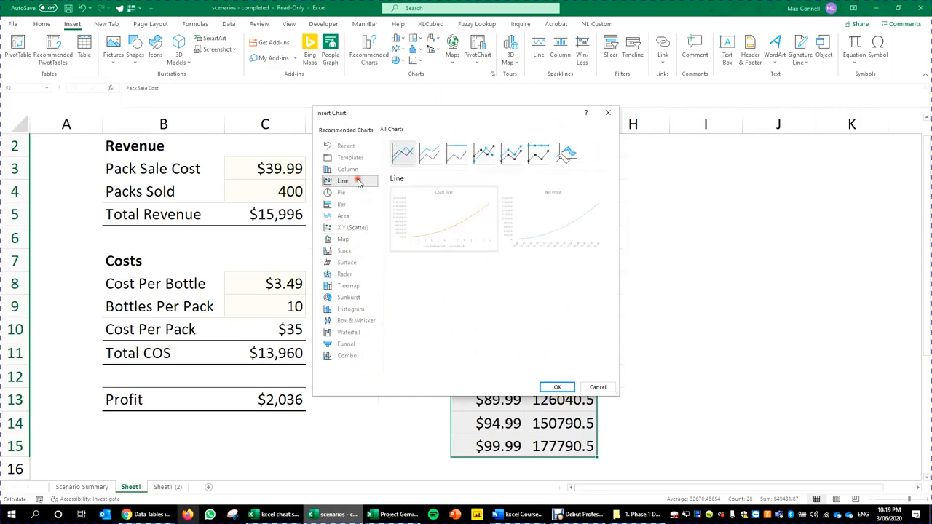
{"action": "left_click", "coordinate": [581, 219]}
{"action": "left_click", "coordinate": [555, 388]}
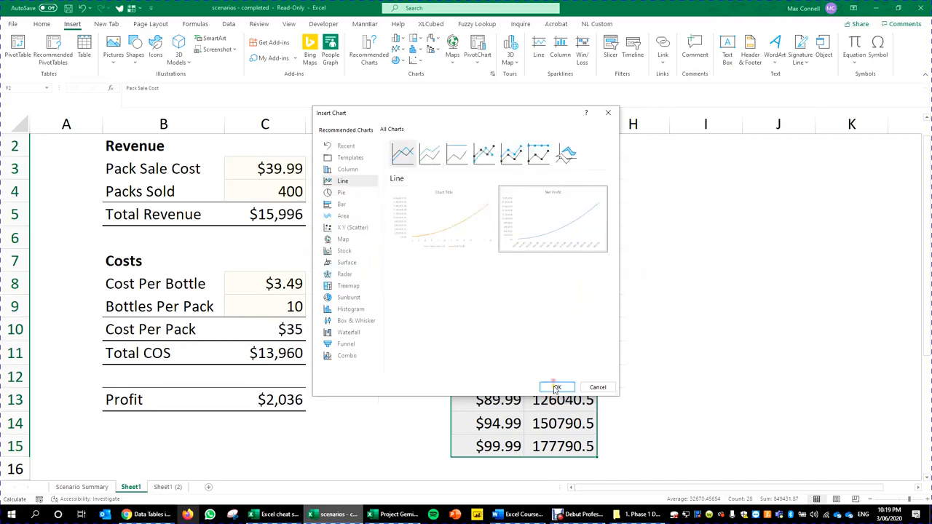
Step: Move the Net Profit chart down and toward column A so it covers about rows 9 to 22
{"action": "scroll", "coordinate": [762, 412], "scroll_direction": "down", "scroll_amount": 3}
{"action": "scroll", "coordinate": [757, 303], "scroll_direction": "up", "scroll_amount": 1}
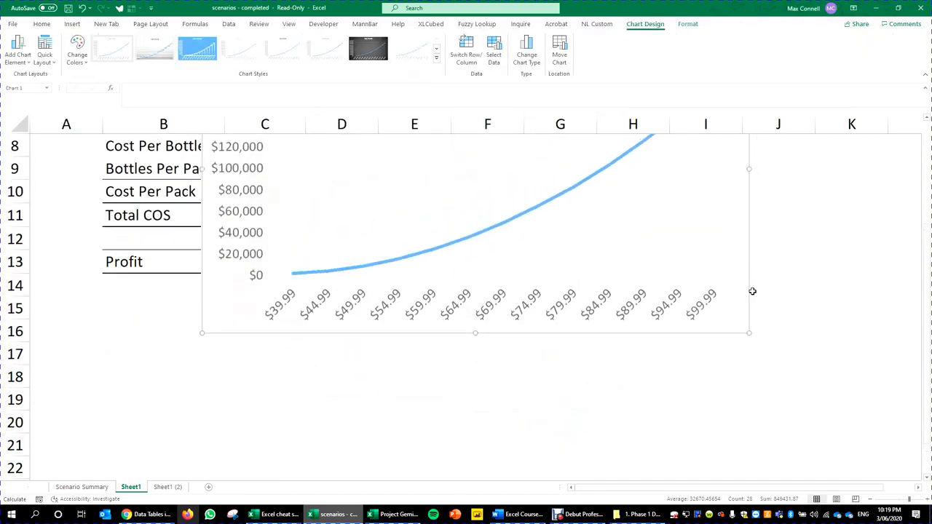
{"action": "scroll", "coordinate": [752, 292], "scroll_direction": "up", "scroll_amount": 2}
{"action": "scroll", "coordinate": [750, 313], "scroll_direction": "down", "scroll_amount": 1}
{"action": "left_click_drag", "start_coordinate": [755, 308], "coordinate": [624, 432]}
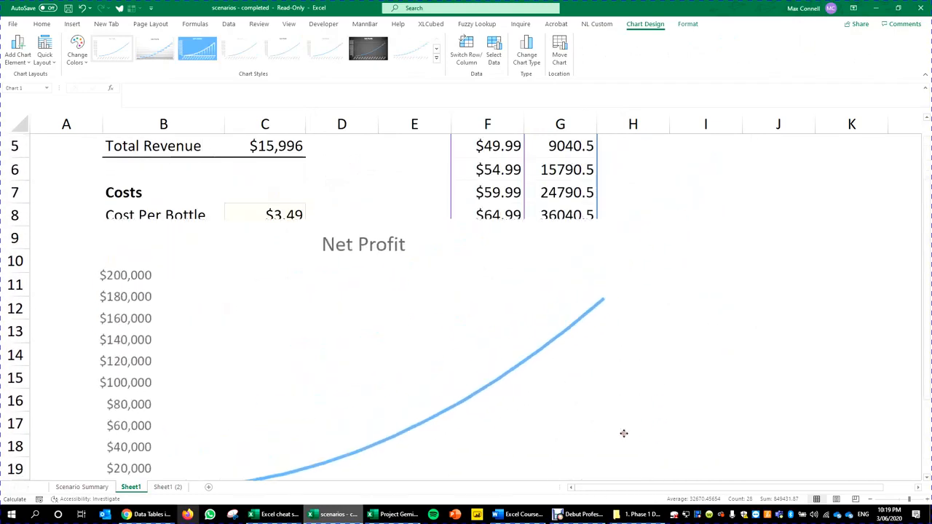
{"action": "scroll", "coordinate": [656, 364], "scroll_direction": "down", "scroll_amount": 4}
{"action": "left_click_drag", "start_coordinate": [638, 229], "coordinate": [632, 468]}
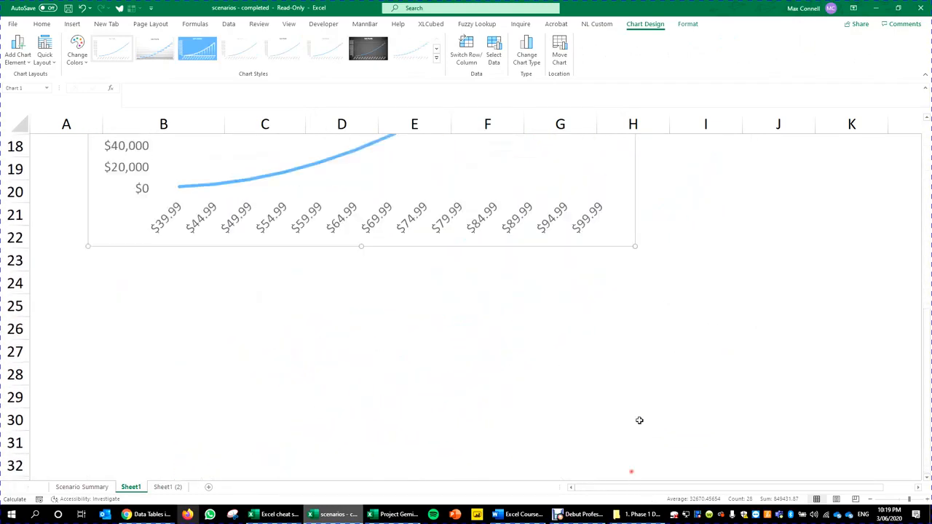
Step: Resize the Net Profit chart to span about rows 12 to 29, from column A to column H
{"action": "scroll", "coordinate": [699, 394], "scroll_direction": "up", "scroll_amount": 4}
{"action": "scroll", "coordinate": [692, 346], "scroll_direction": "down", "scroll_amount": 1}
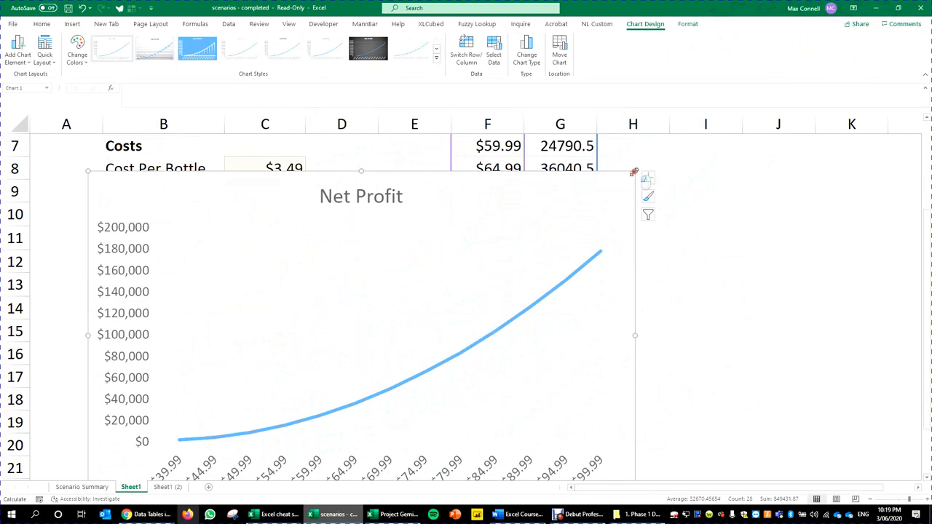
{"action": "left_click_drag", "start_coordinate": [635, 172], "coordinate": [552, 253]}
{"action": "scroll", "coordinate": [542, 255], "scroll_direction": "down", "scroll_amount": 2}
{"action": "left_click_drag", "start_coordinate": [551, 206], "coordinate": [558, 358]}
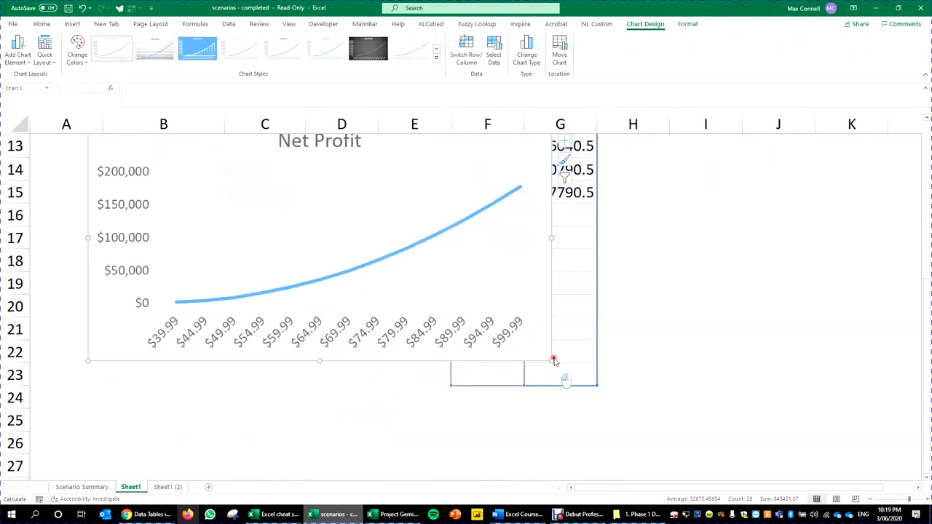
{"action": "left_click", "coordinate": [690, 325]}
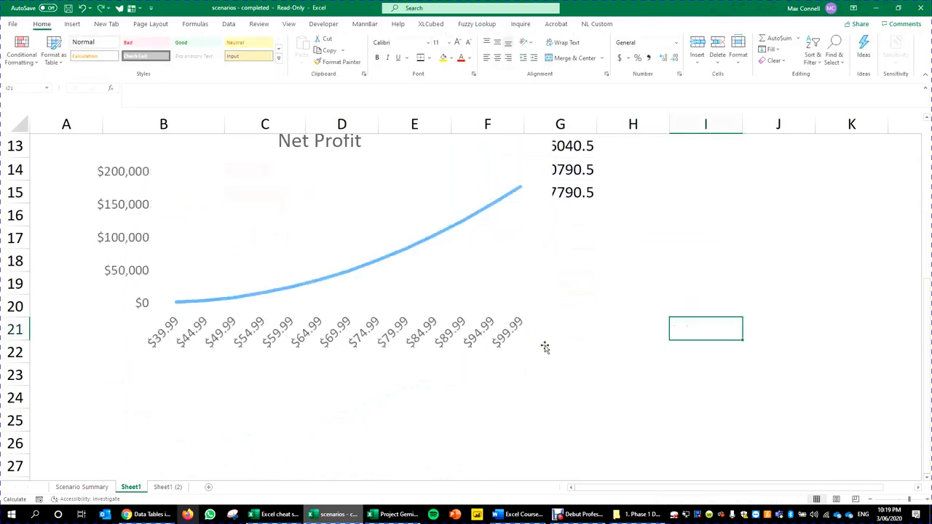
{"action": "left_click", "coordinate": [553, 360]}
{"action": "left_click_drag", "start_coordinate": [551, 362], "coordinate": [624, 484]}
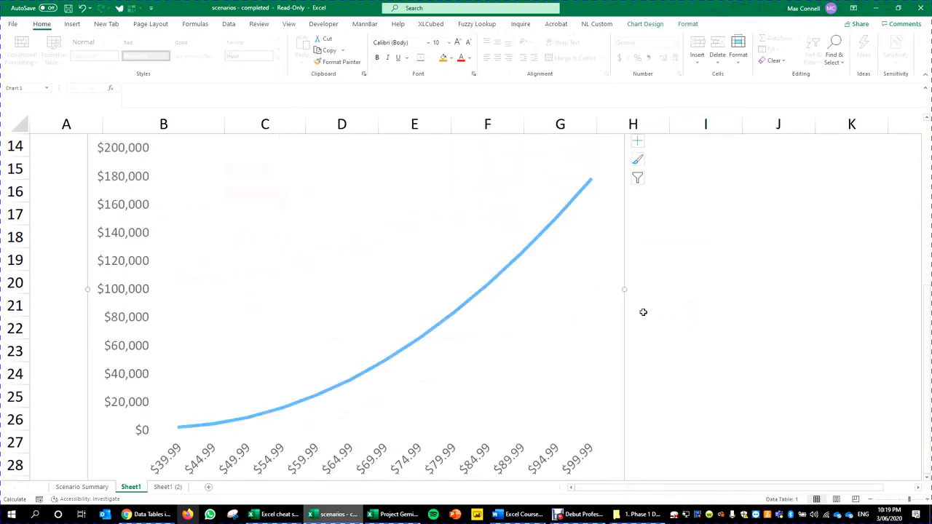
Step: Examine how the Net Profit curve changes with the pack sale price, including the point at $89.99
{"action": "scroll", "coordinate": [401, 394], "scroll_direction": "down", "scroll_amount": 2}
{"action": "scroll", "coordinate": [416, 431], "scroll_direction": "up", "scroll_amount": 1}
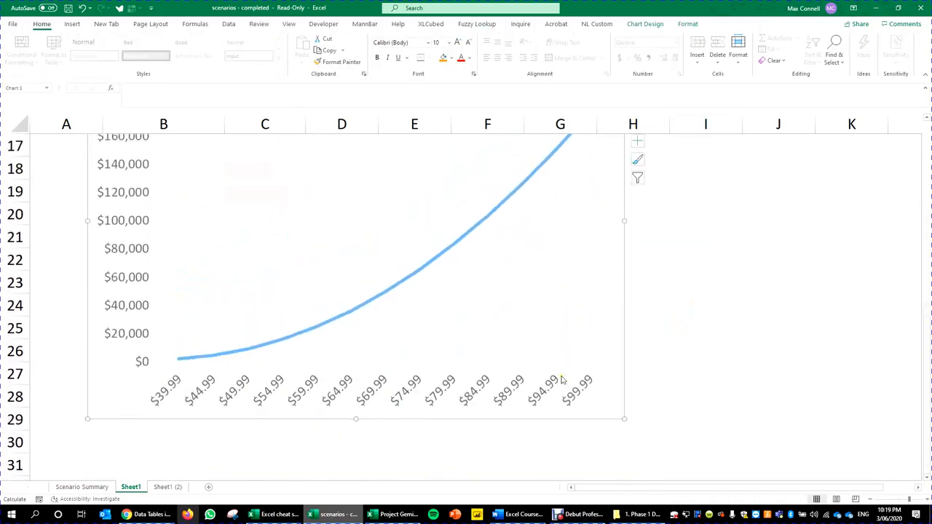
{"action": "scroll", "coordinate": [596, 366], "scroll_direction": "up", "scroll_amount": 1}
{"action": "scroll", "coordinate": [596, 366], "scroll_direction": "up", "scroll_amount": 1}
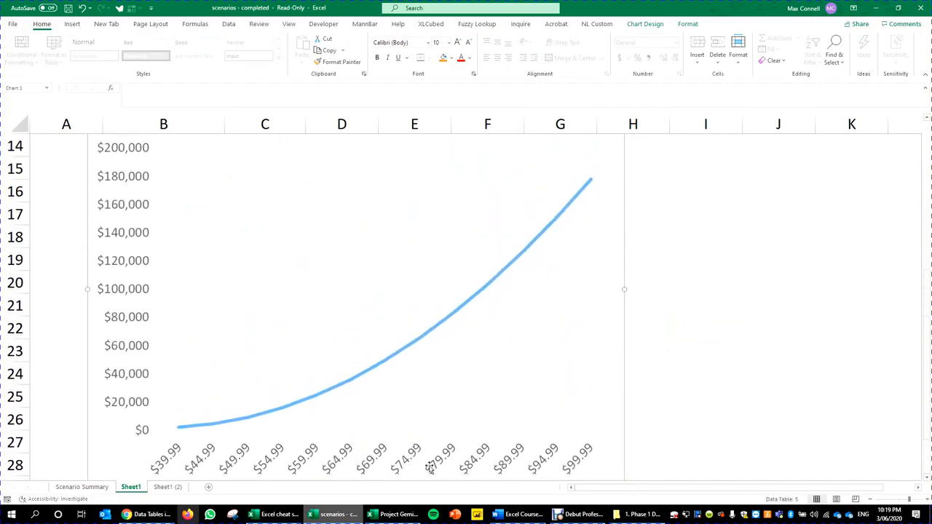
{"action": "left_click", "coordinate": [516, 260]}
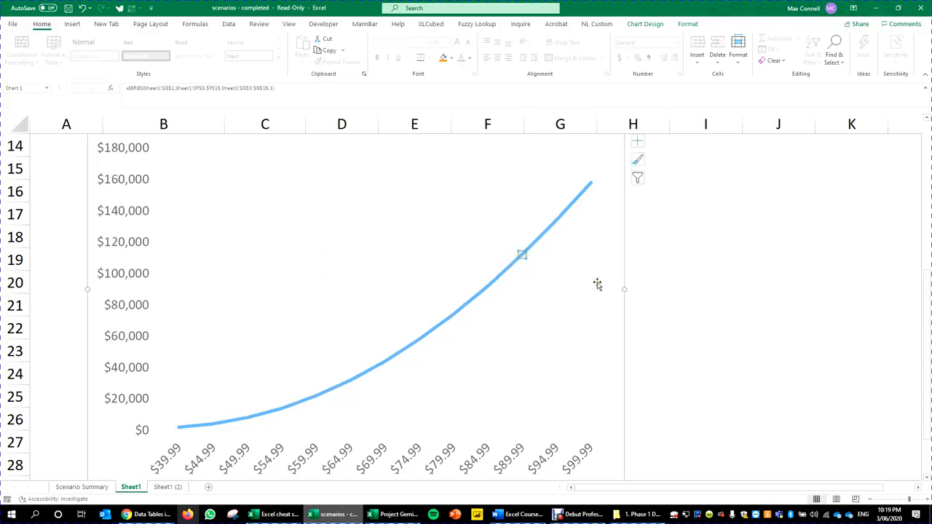
{"action": "scroll", "coordinate": [701, 289], "scroll_direction": "up", "scroll_amount": 1}
{"action": "left_click", "coordinate": [772, 308]}
{"action": "scroll", "coordinate": [750, 285], "scroll_direction": "down", "scroll_amount": 2}
{"action": "scroll", "coordinate": [750, 284], "scroll_direction": "up", "scroll_amount": 2}
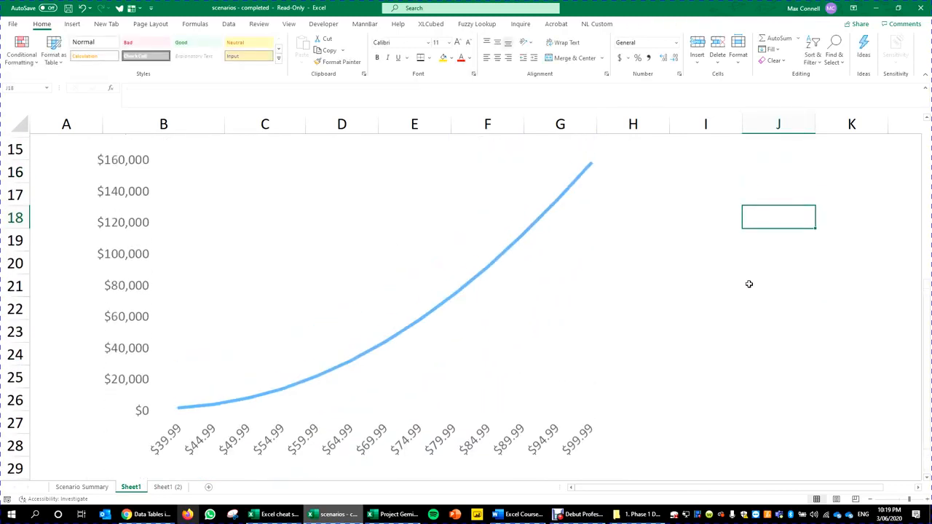
{"action": "scroll", "coordinate": [692, 315], "scroll_direction": "down", "scroll_amount": 1}
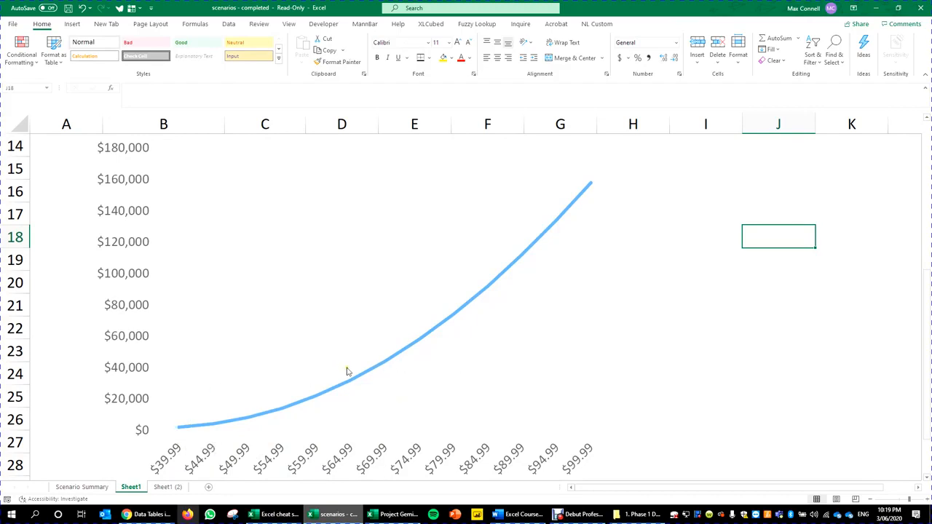
{"action": "mouse_move", "coordinate": [370, 376]}
Step: Delete the Net Profit line chart from the sheet
{"action": "scroll", "coordinate": [682, 325], "scroll_direction": "up", "scroll_amount": 4}
{"action": "left_click", "coordinate": [610, 380]}
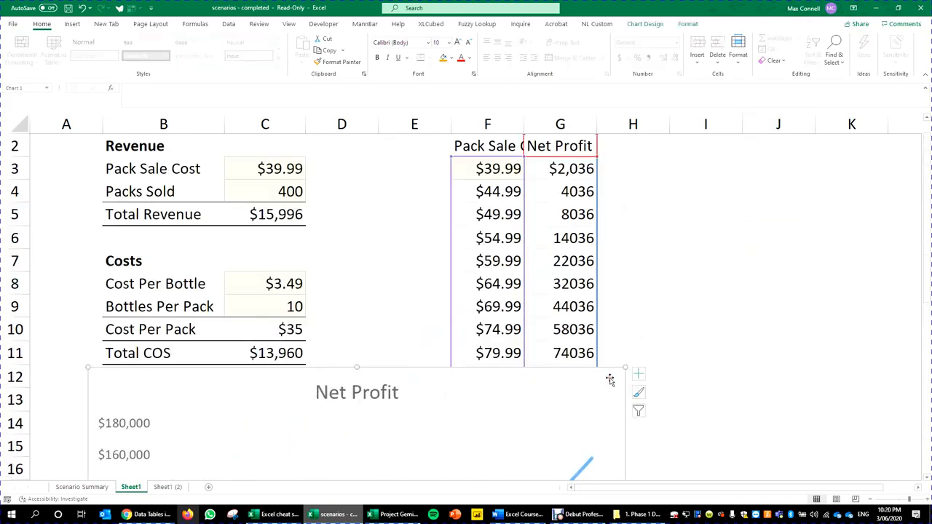
{"action": "key", "text": "Delete"}
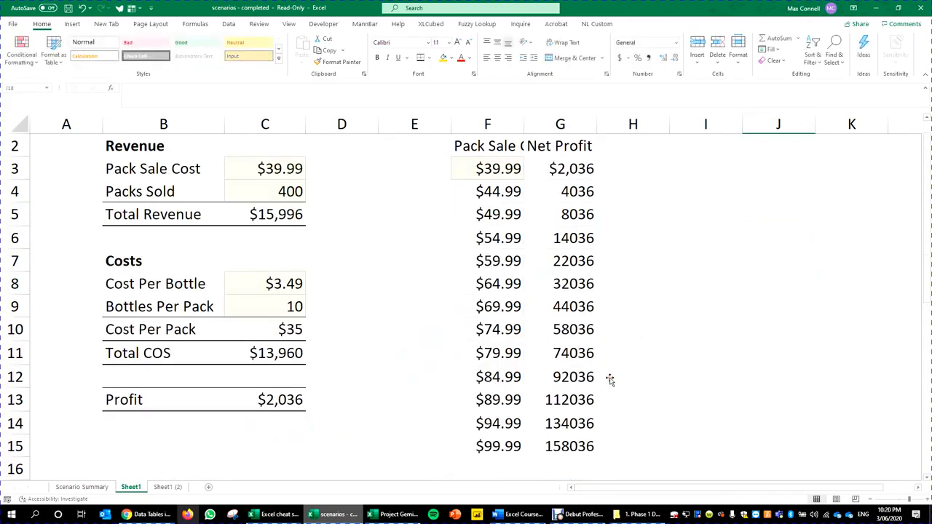
Step: Open the What-If Analysis choices
{"action": "left_click", "coordinate": [229, 24]}
{"action": "left_click", "coordinate": [694, 56]}
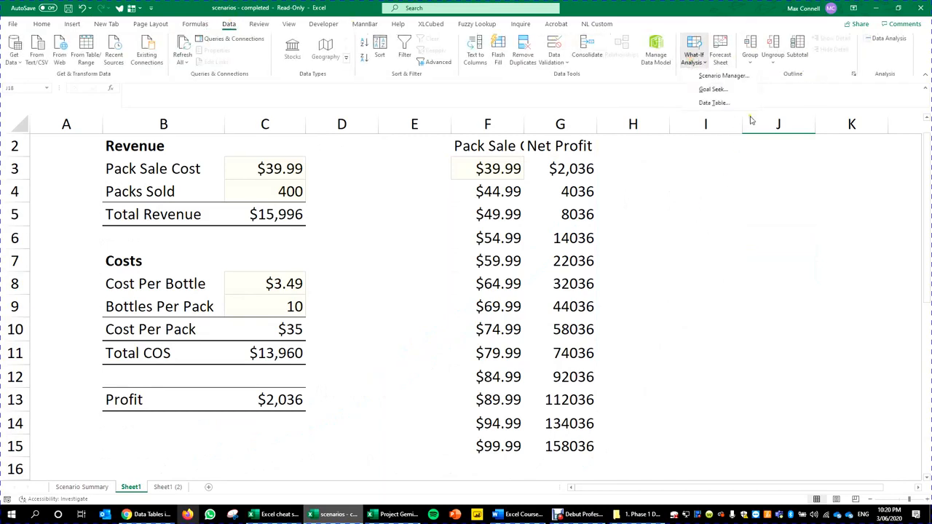